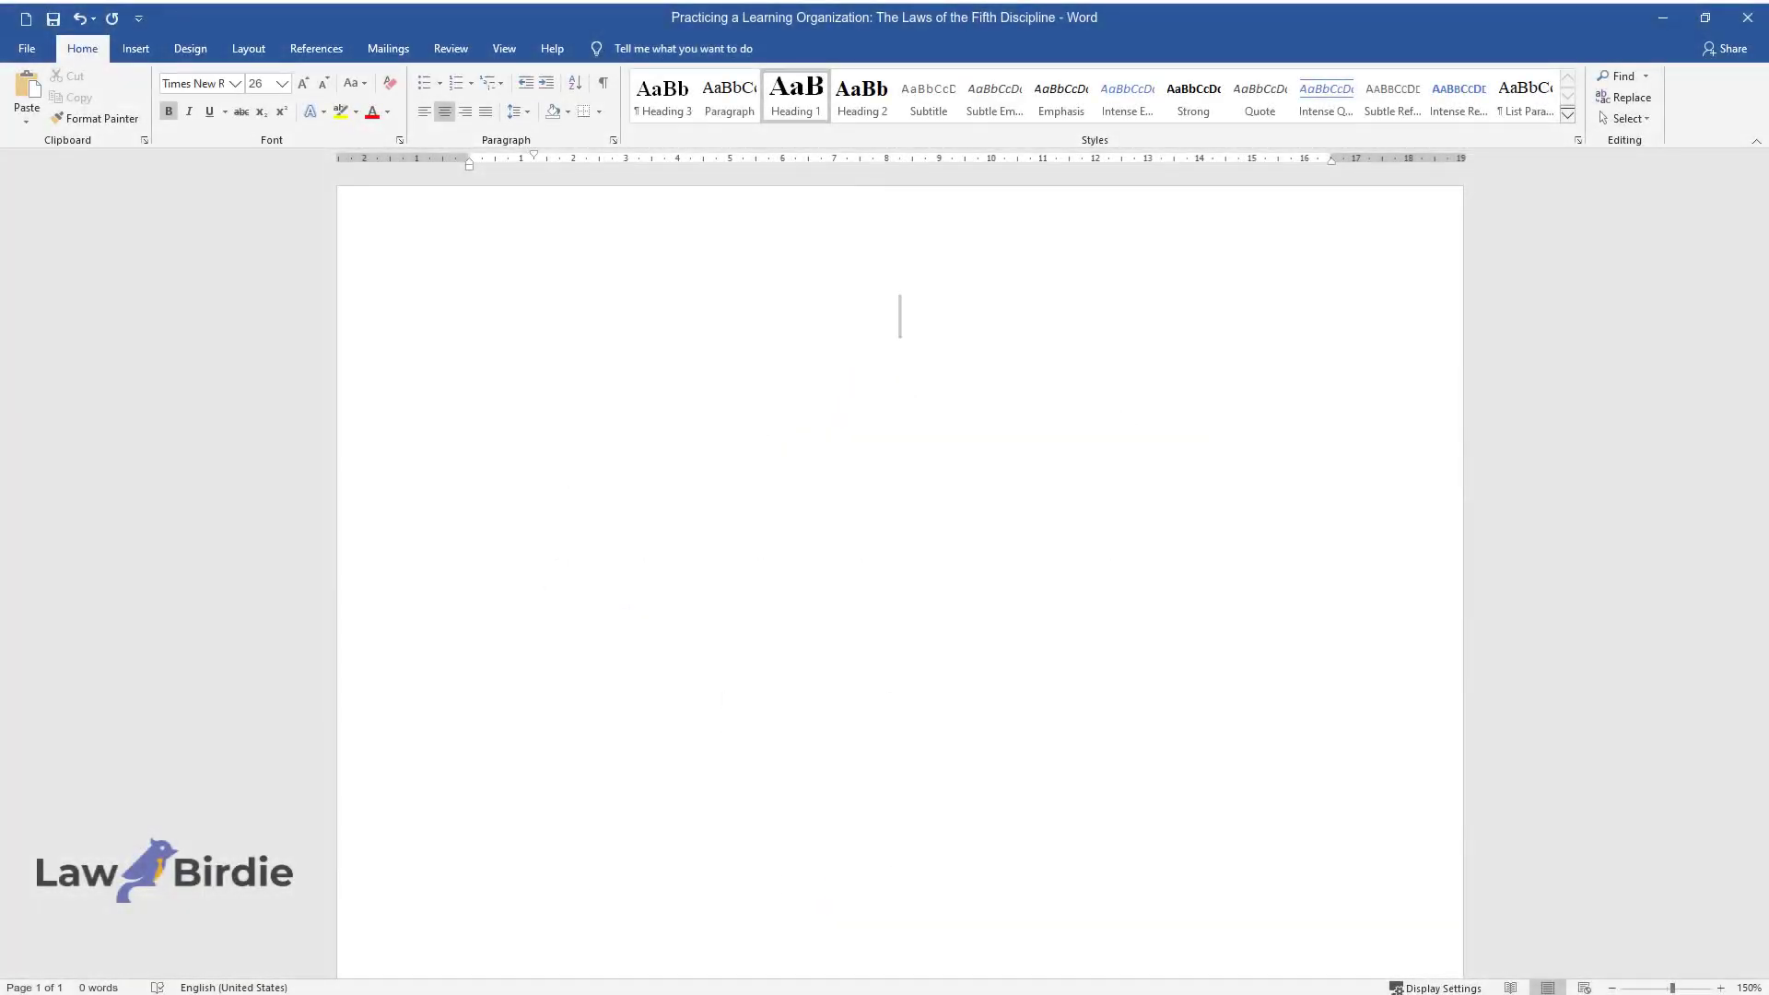
Step: Type the title 'Practicing a Learning Organization: The Laws of the Fifth Discipline' and start a body line below
text(Practicing a L)
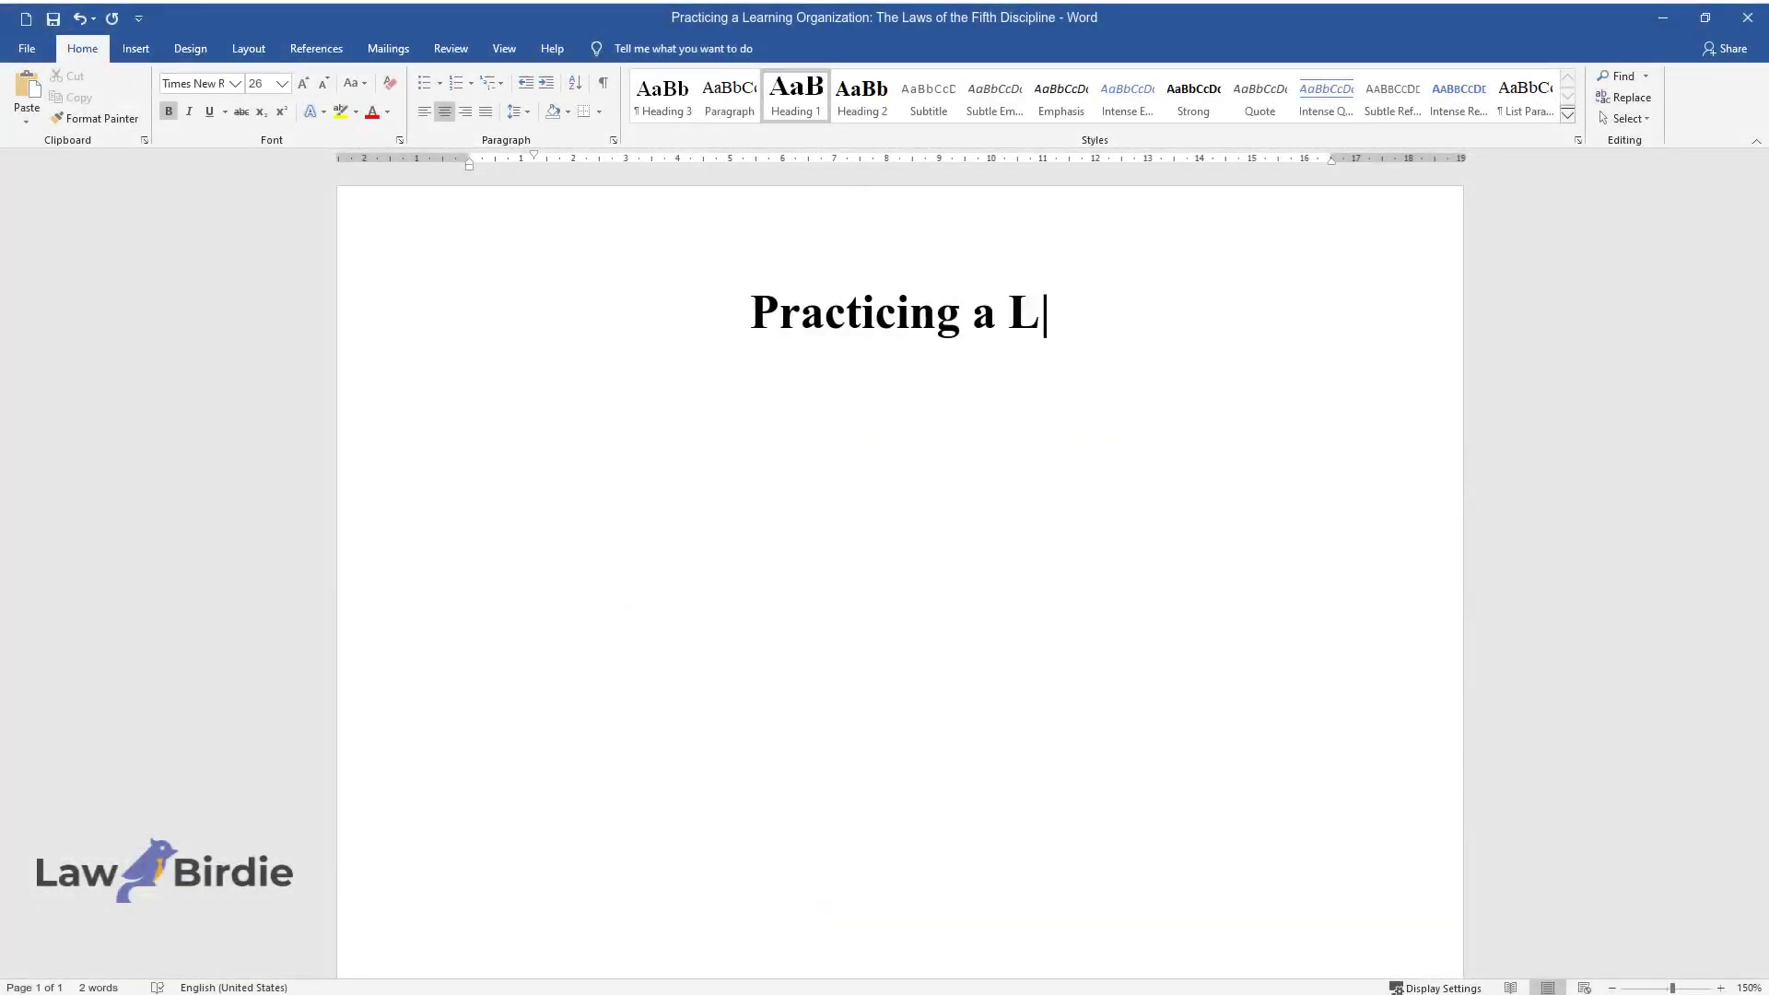
text(earning Organization: The Laws )
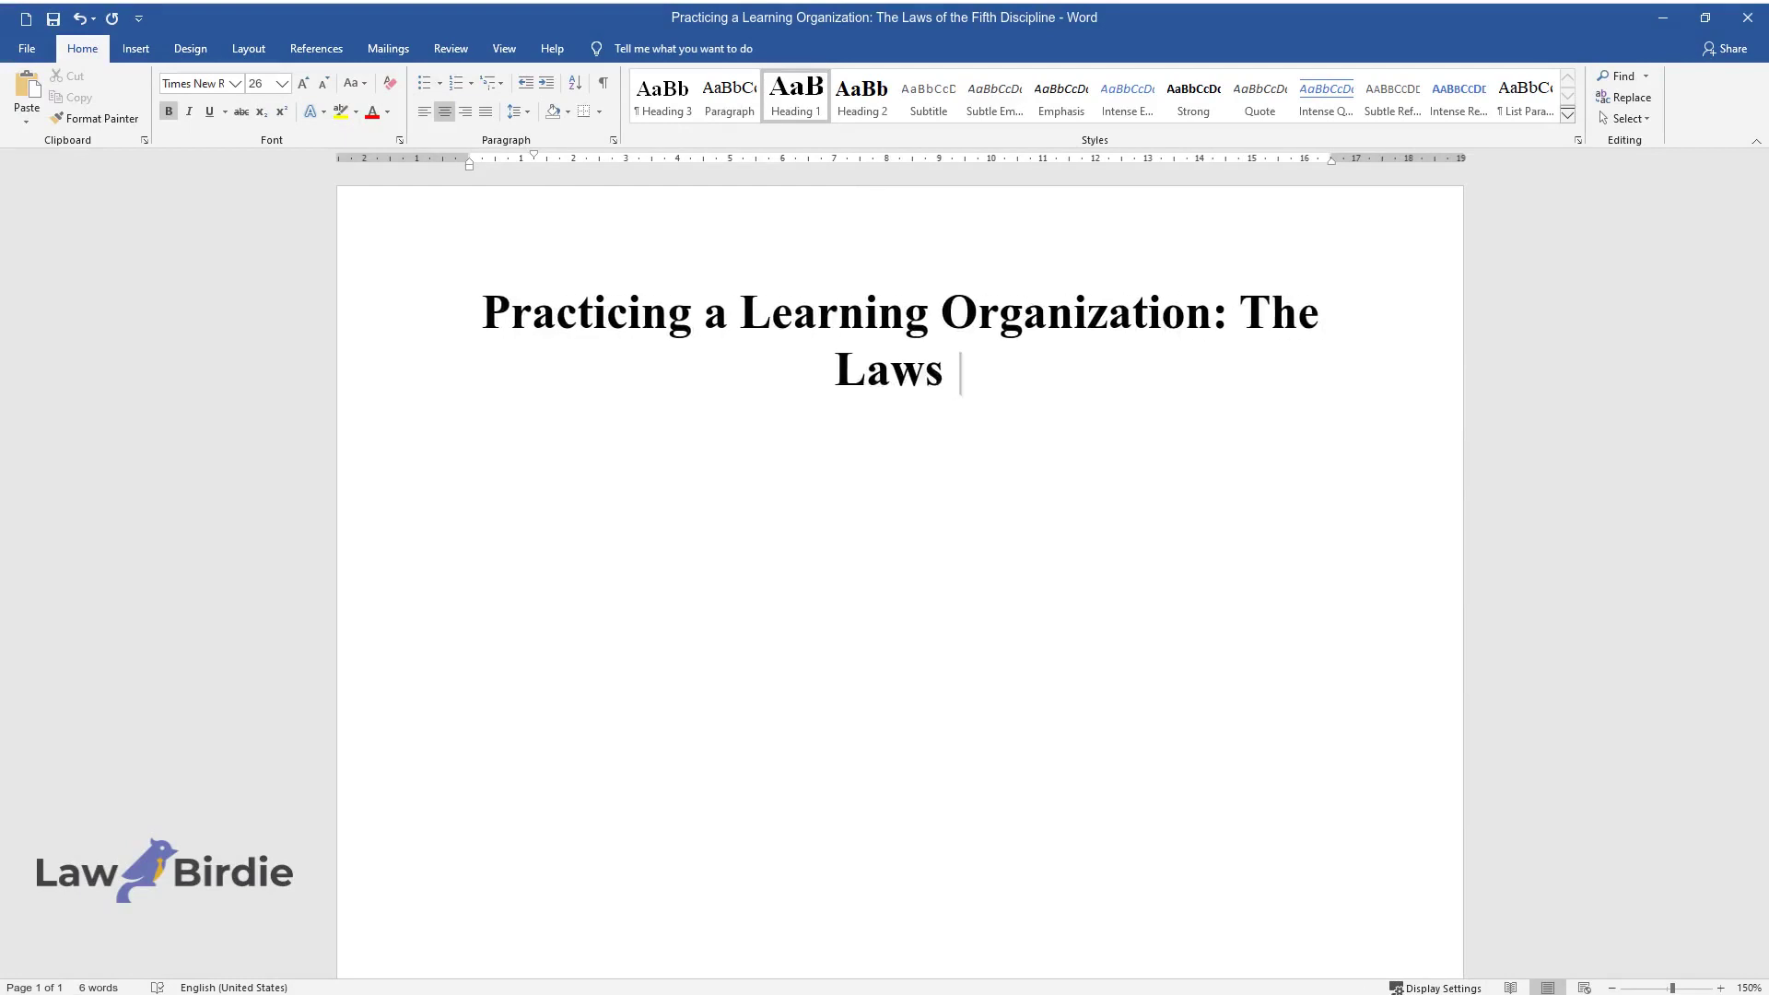
text(of the Fifth Discipline)
key(Return)
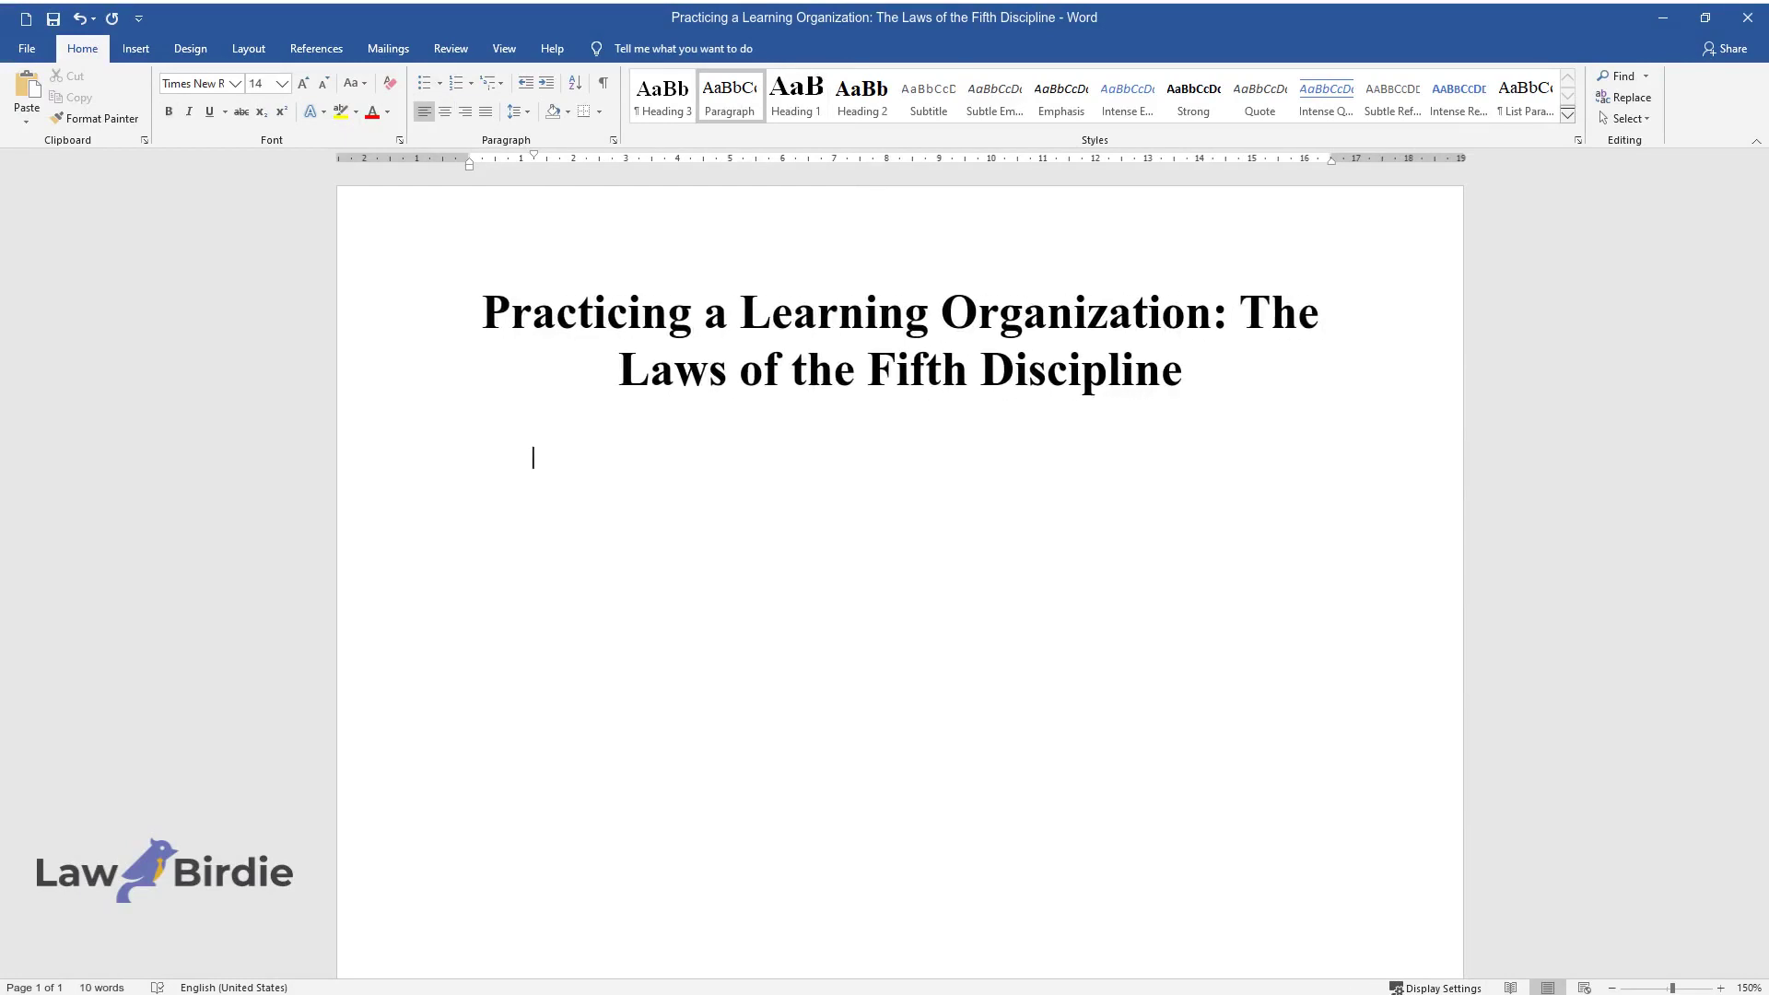
Step: Write the opening paragraph, beginning 'Any organization resembles a living organism', introducing the eleven laws and the essay's two
text(Any organization resembl)
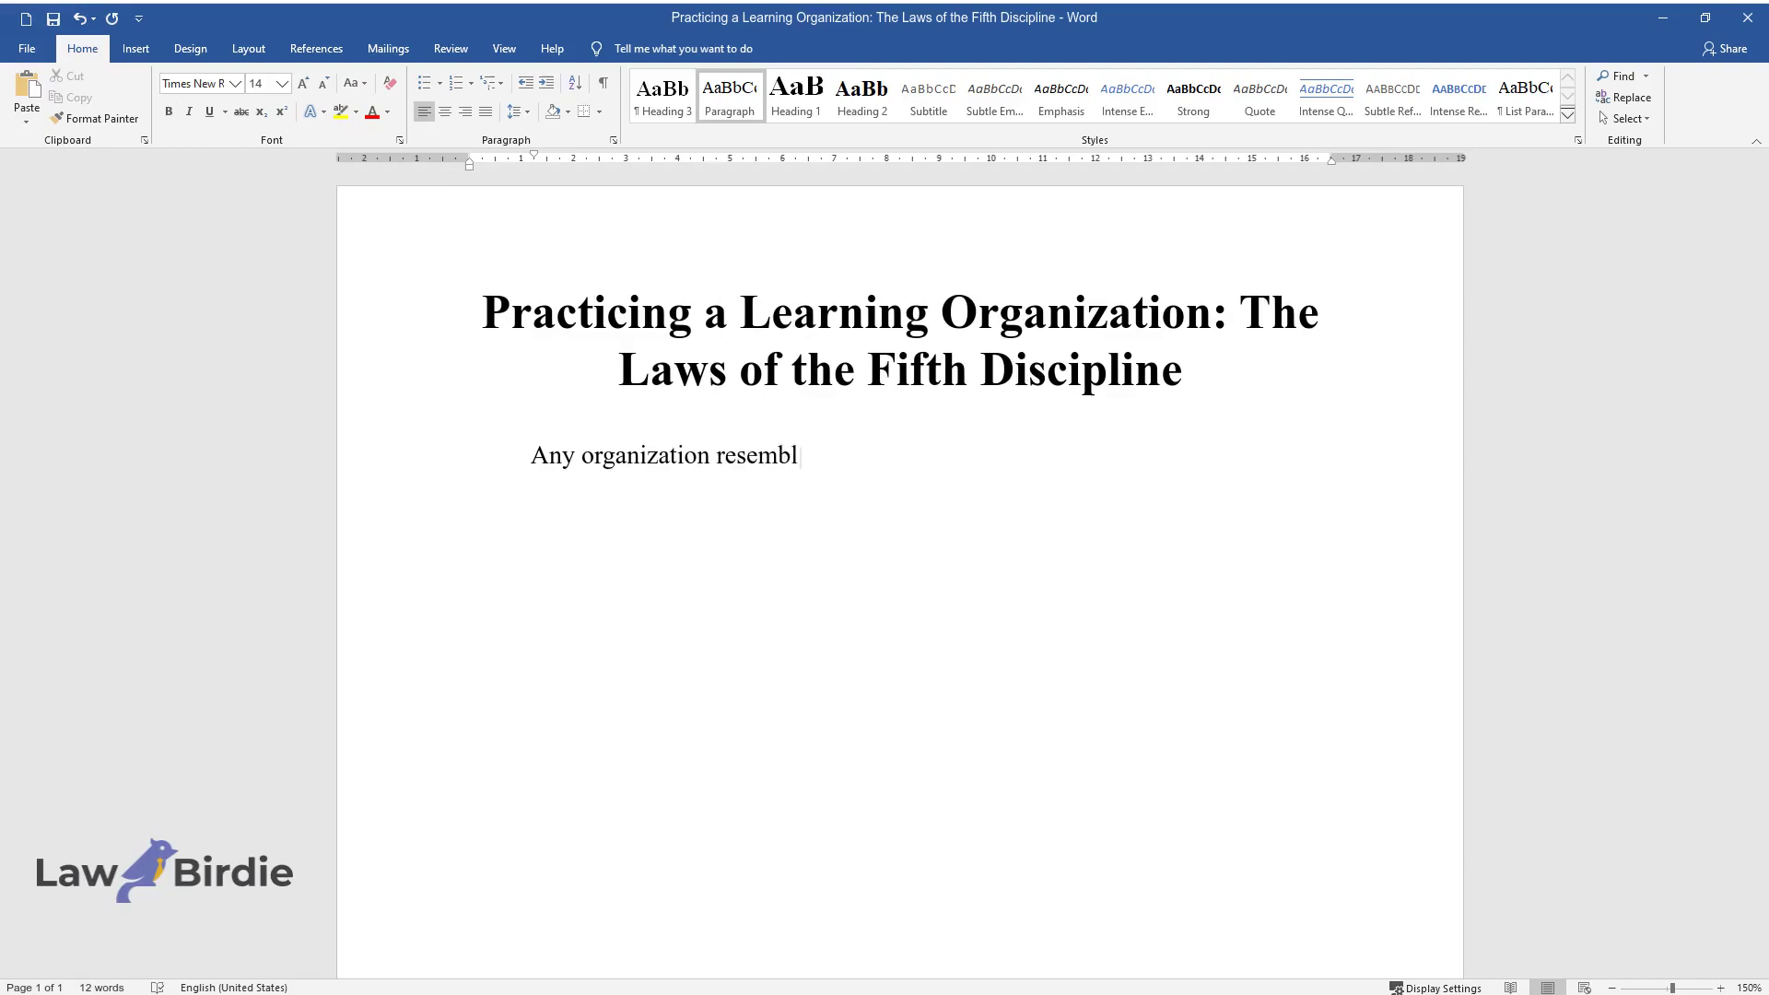
text(es a living organism that requires )
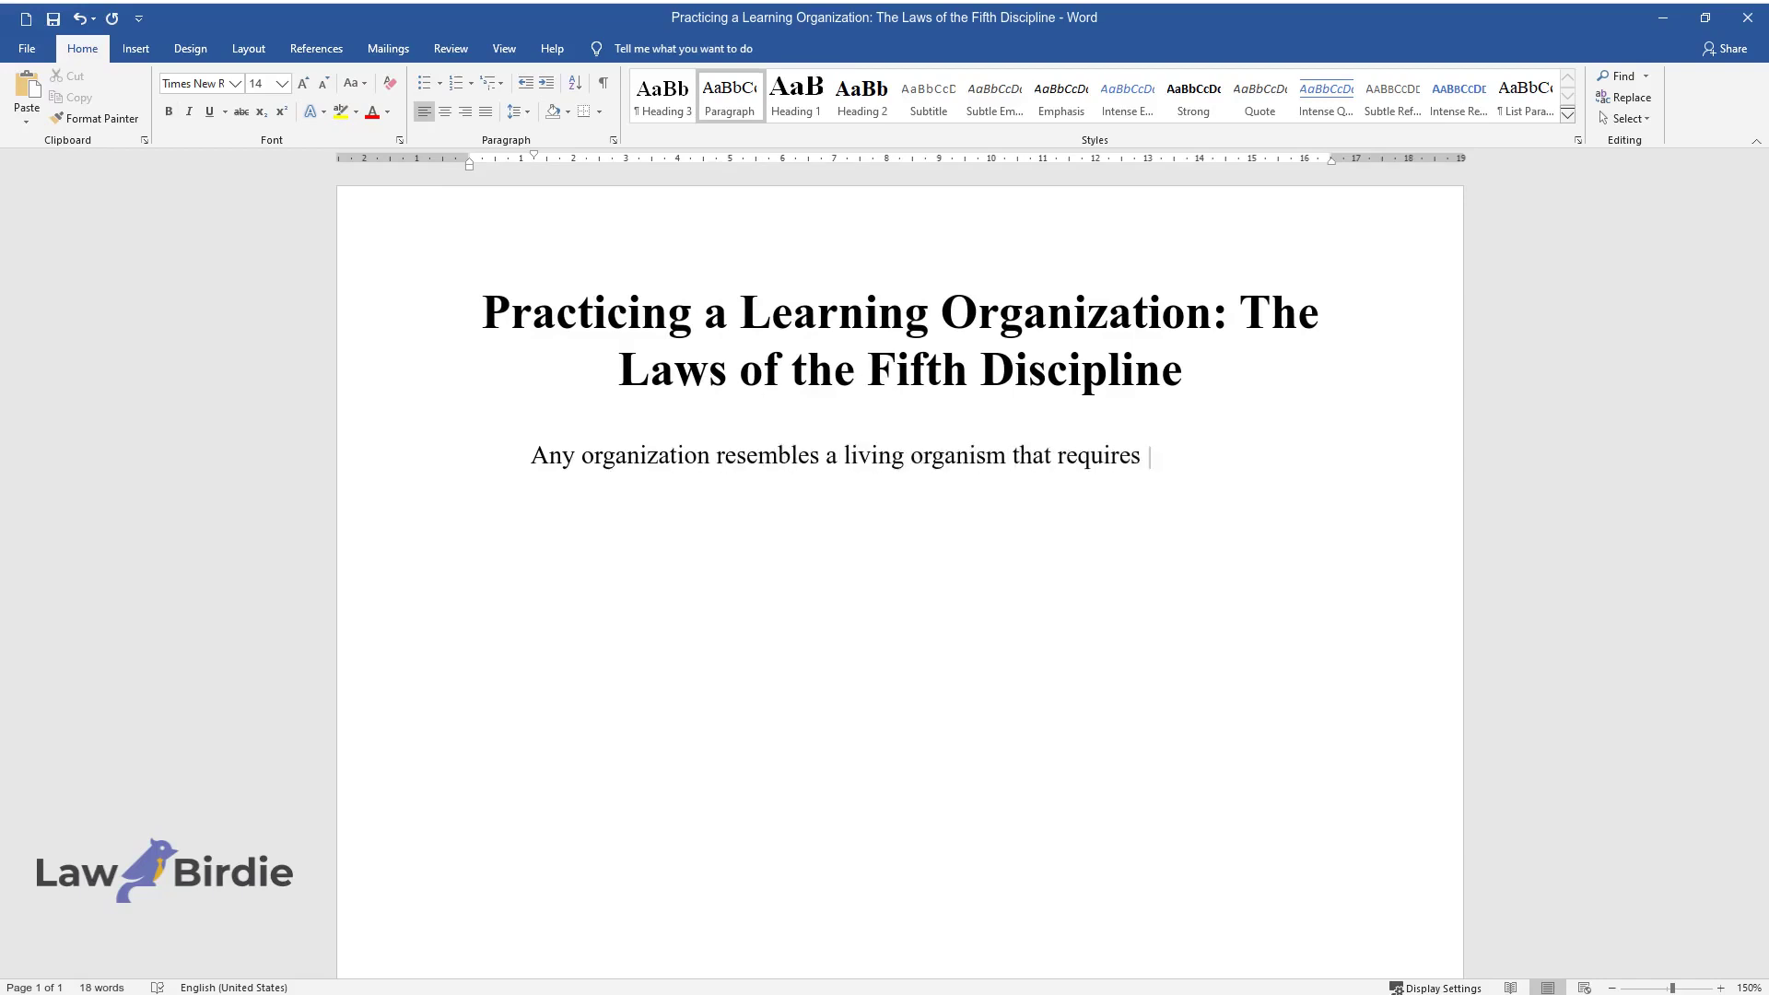
text(various parts to function well indi)
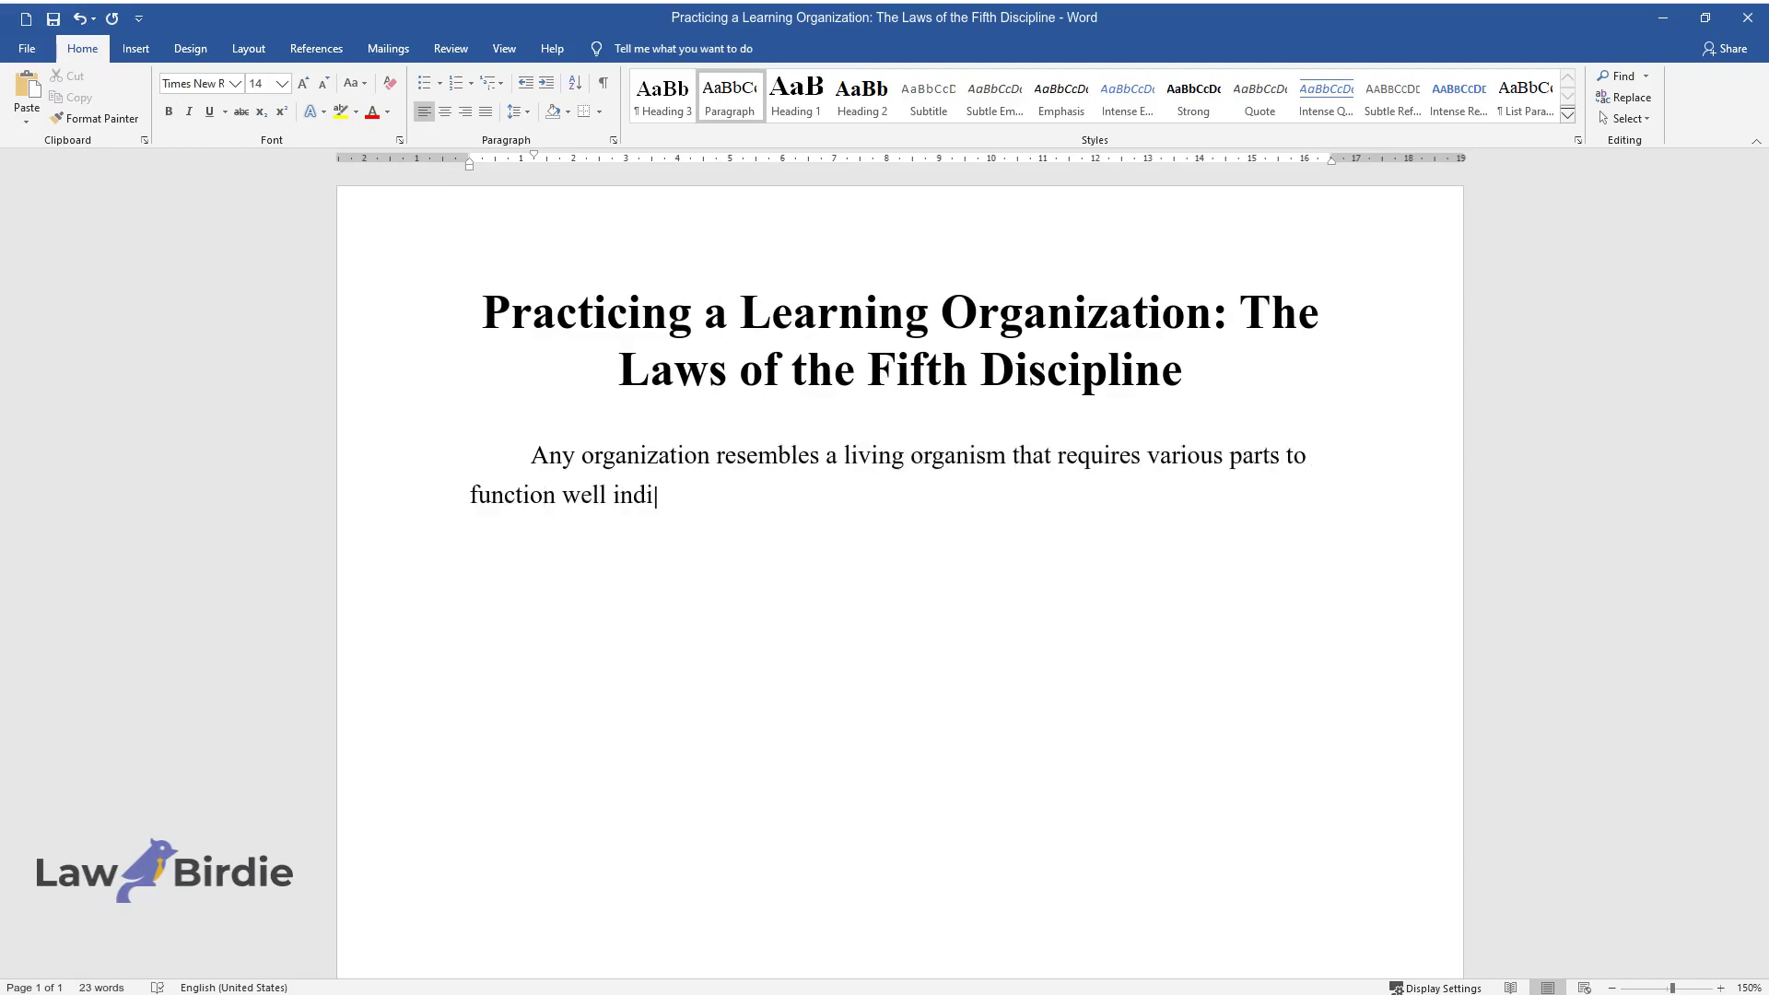
text(vidually and in concert. Senge’s el)
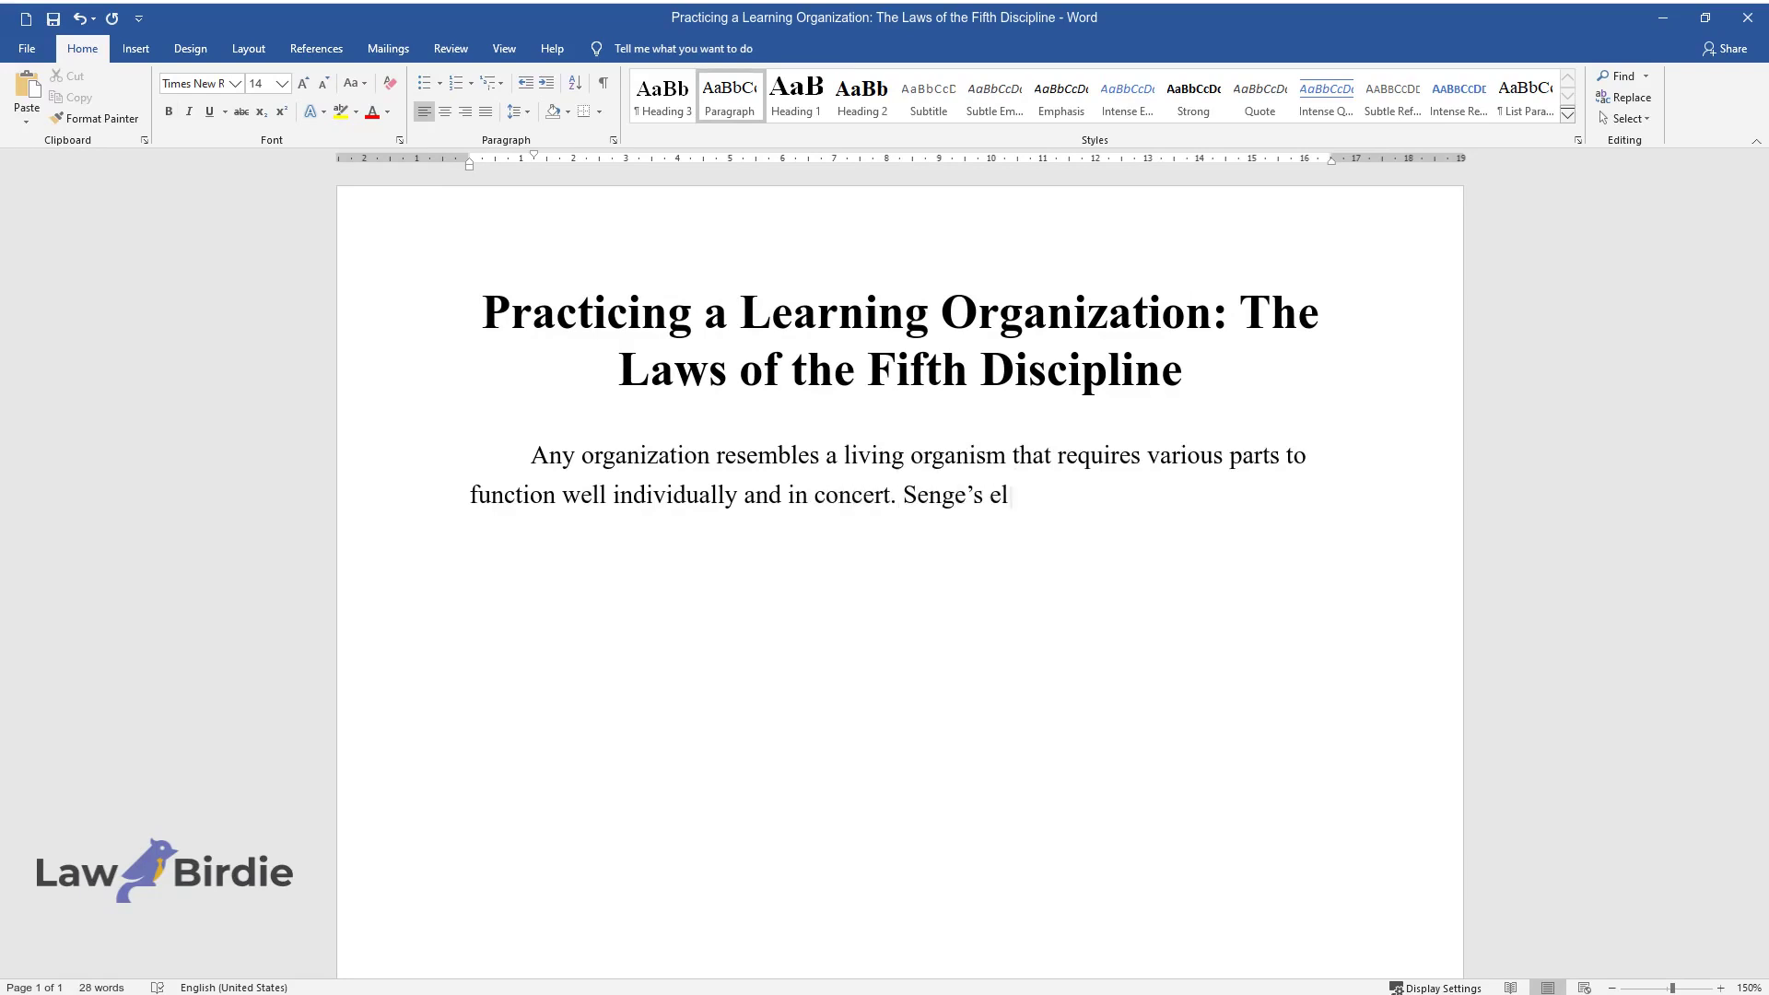
text(even laws described in the chapter )
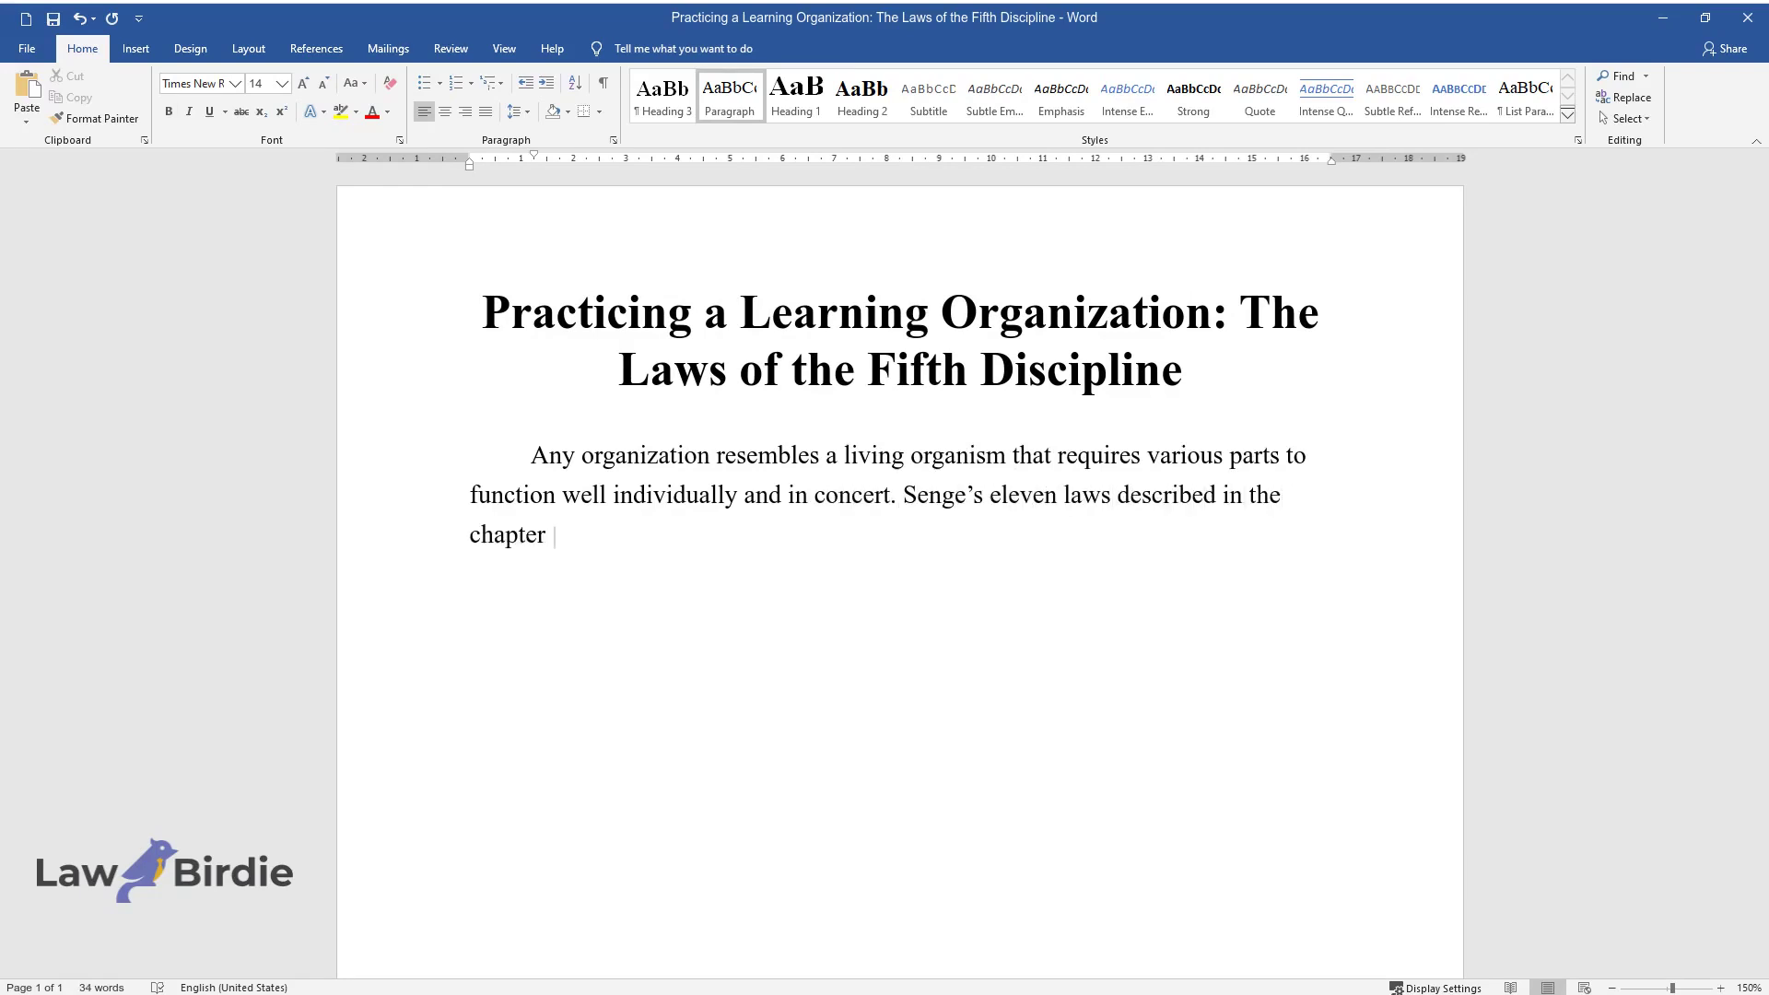
text("The laws of the fifth discipline" )
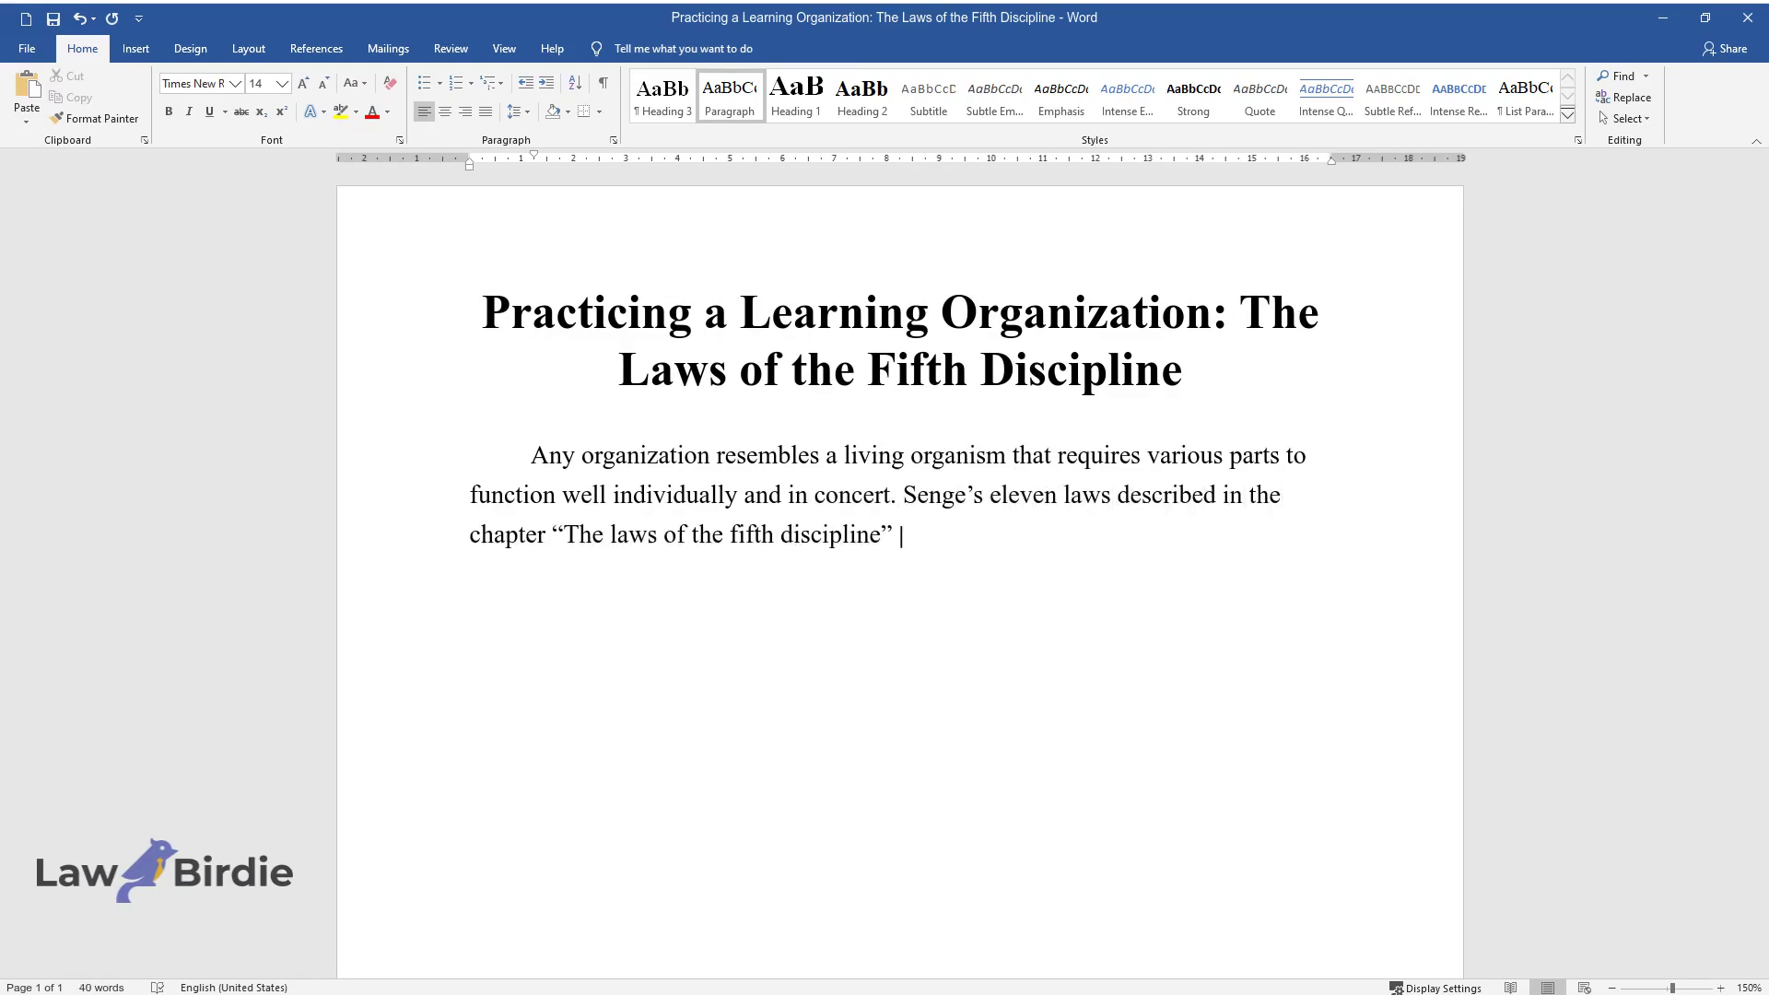
text(of his book can help understand the)
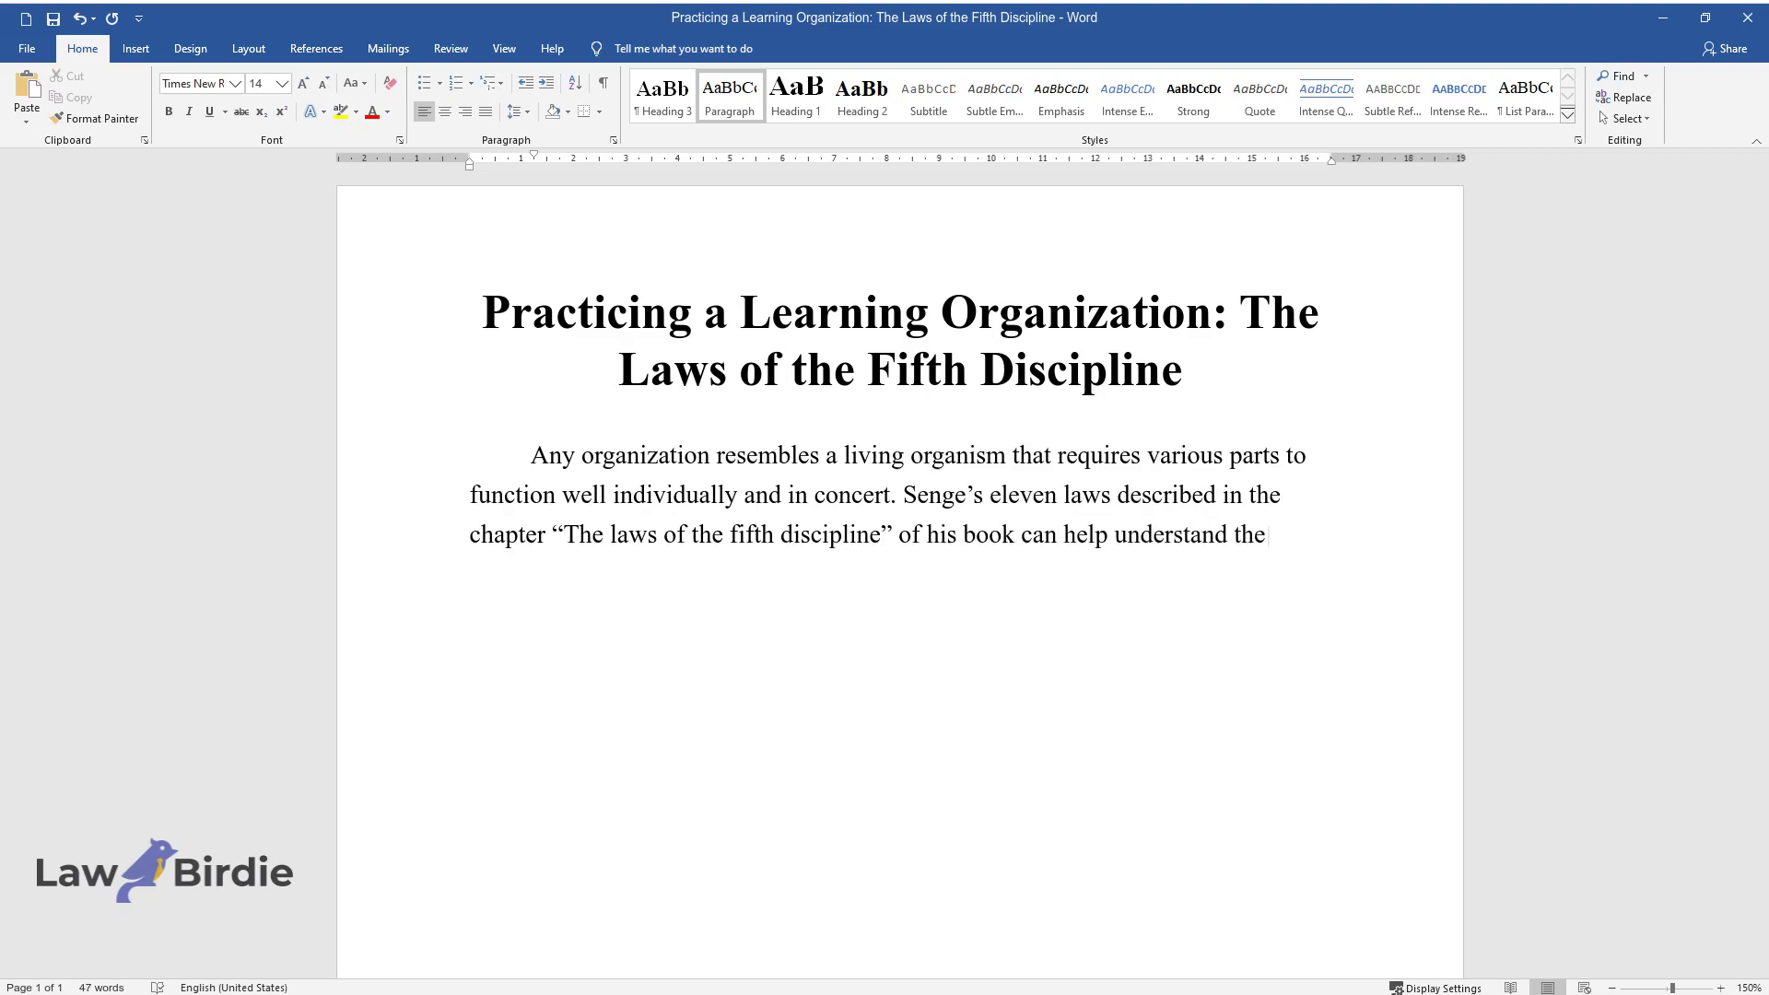
text( nuances)
text( of relations in an institu)
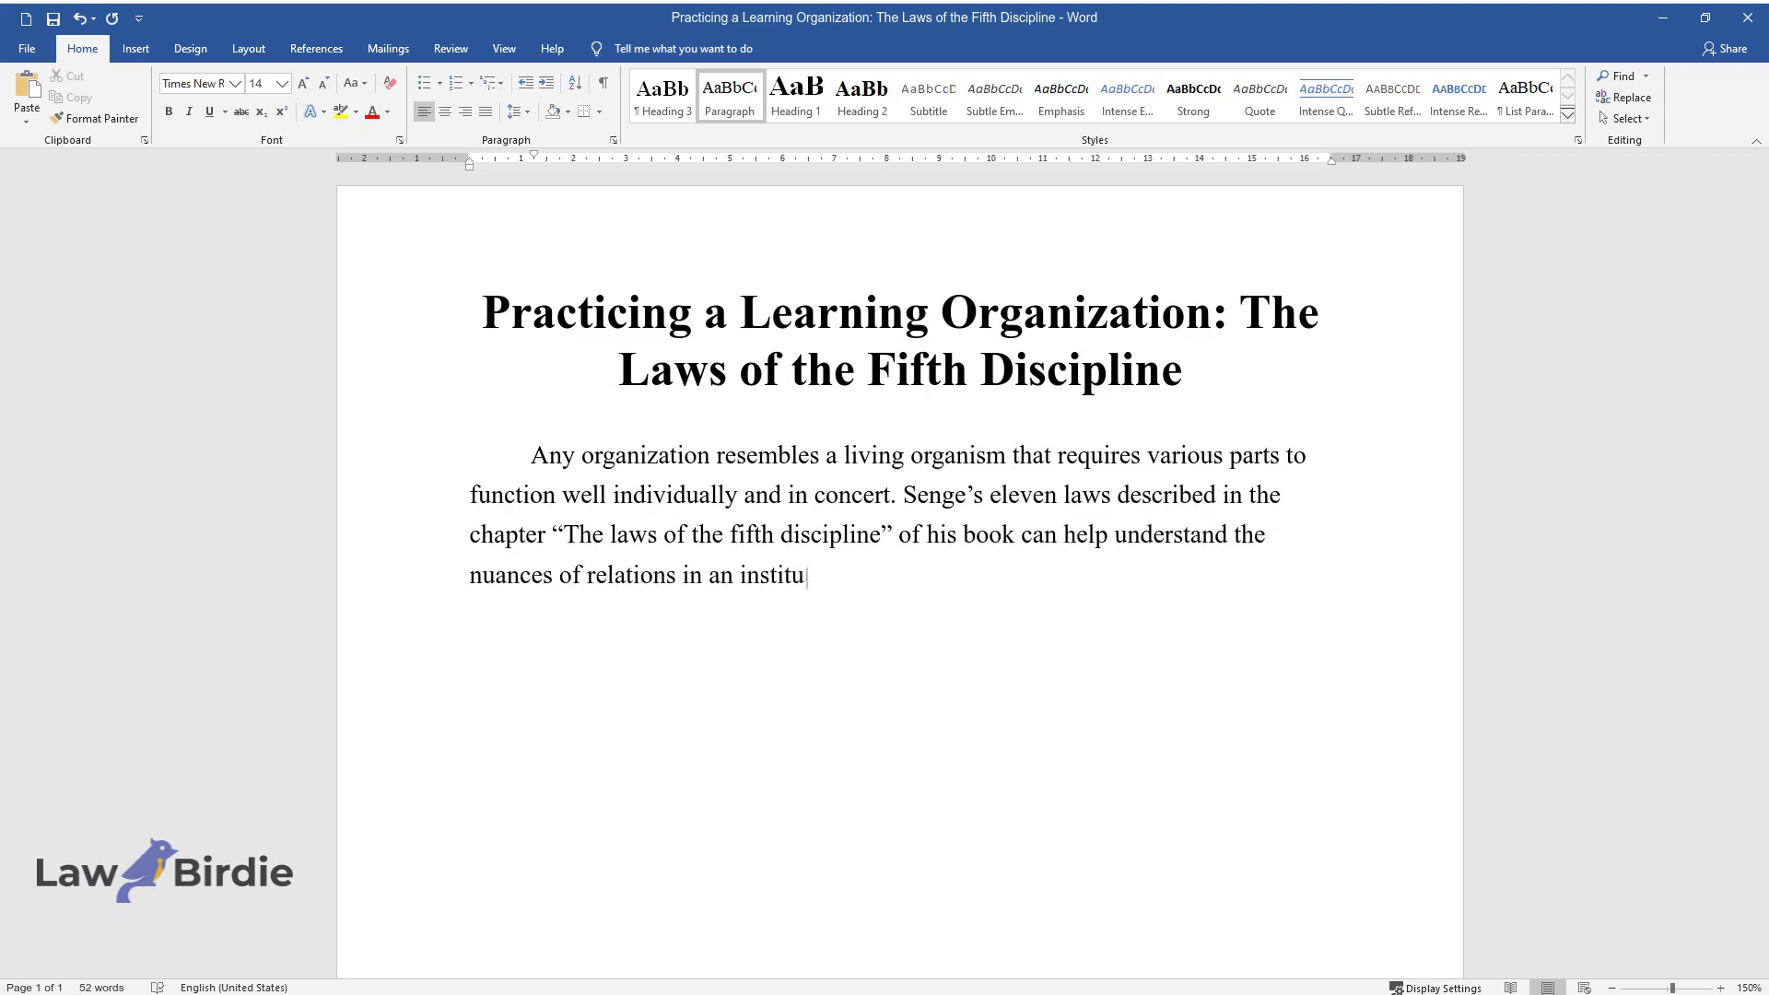
text(will conc)
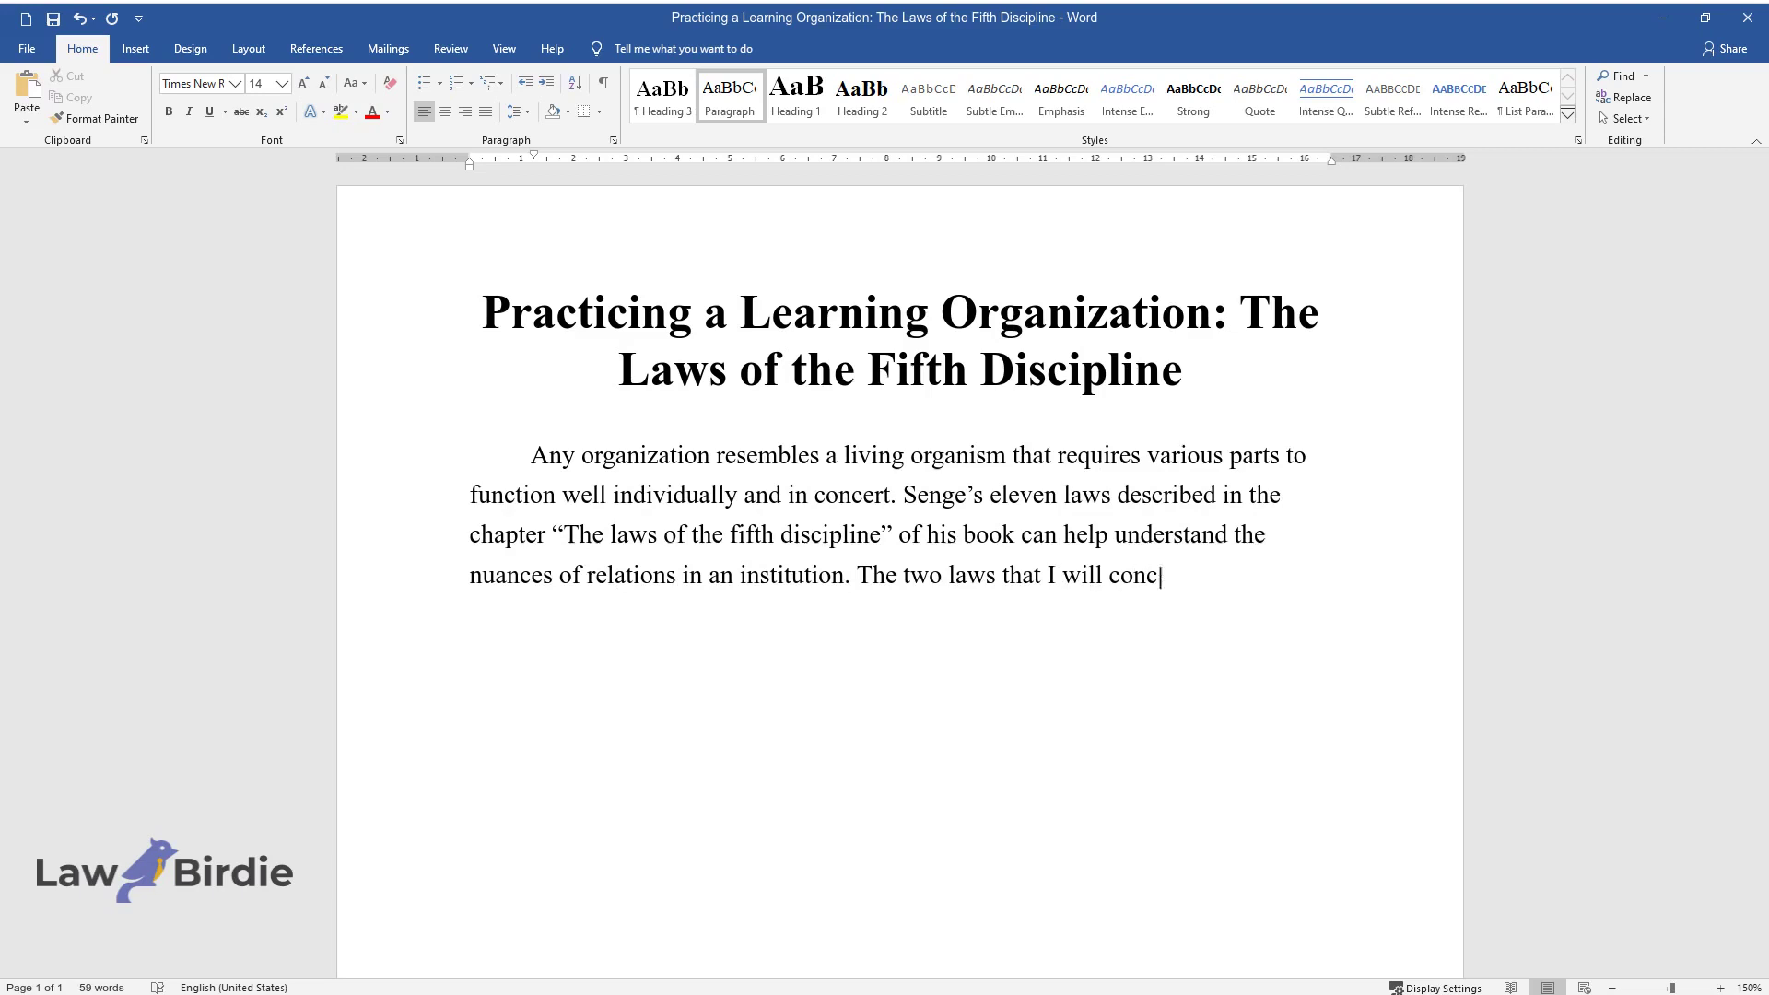
text(entrate on in this essay are the fir)
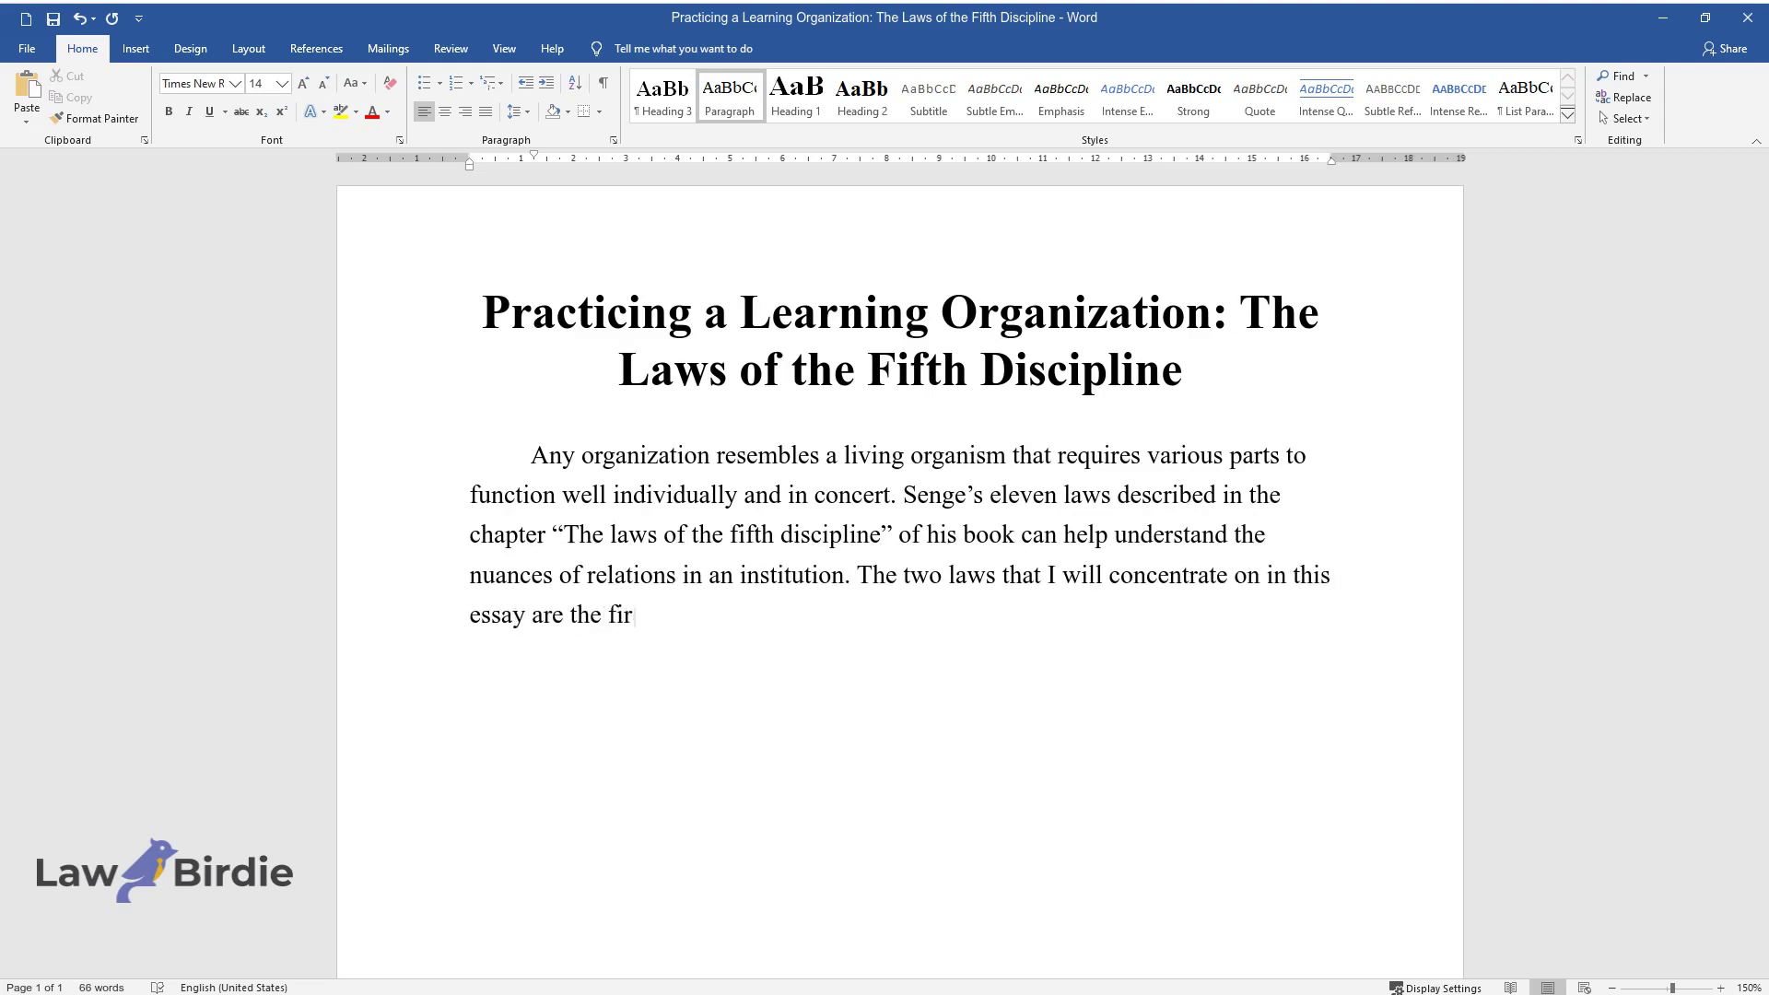
text(st and the last. The former states )
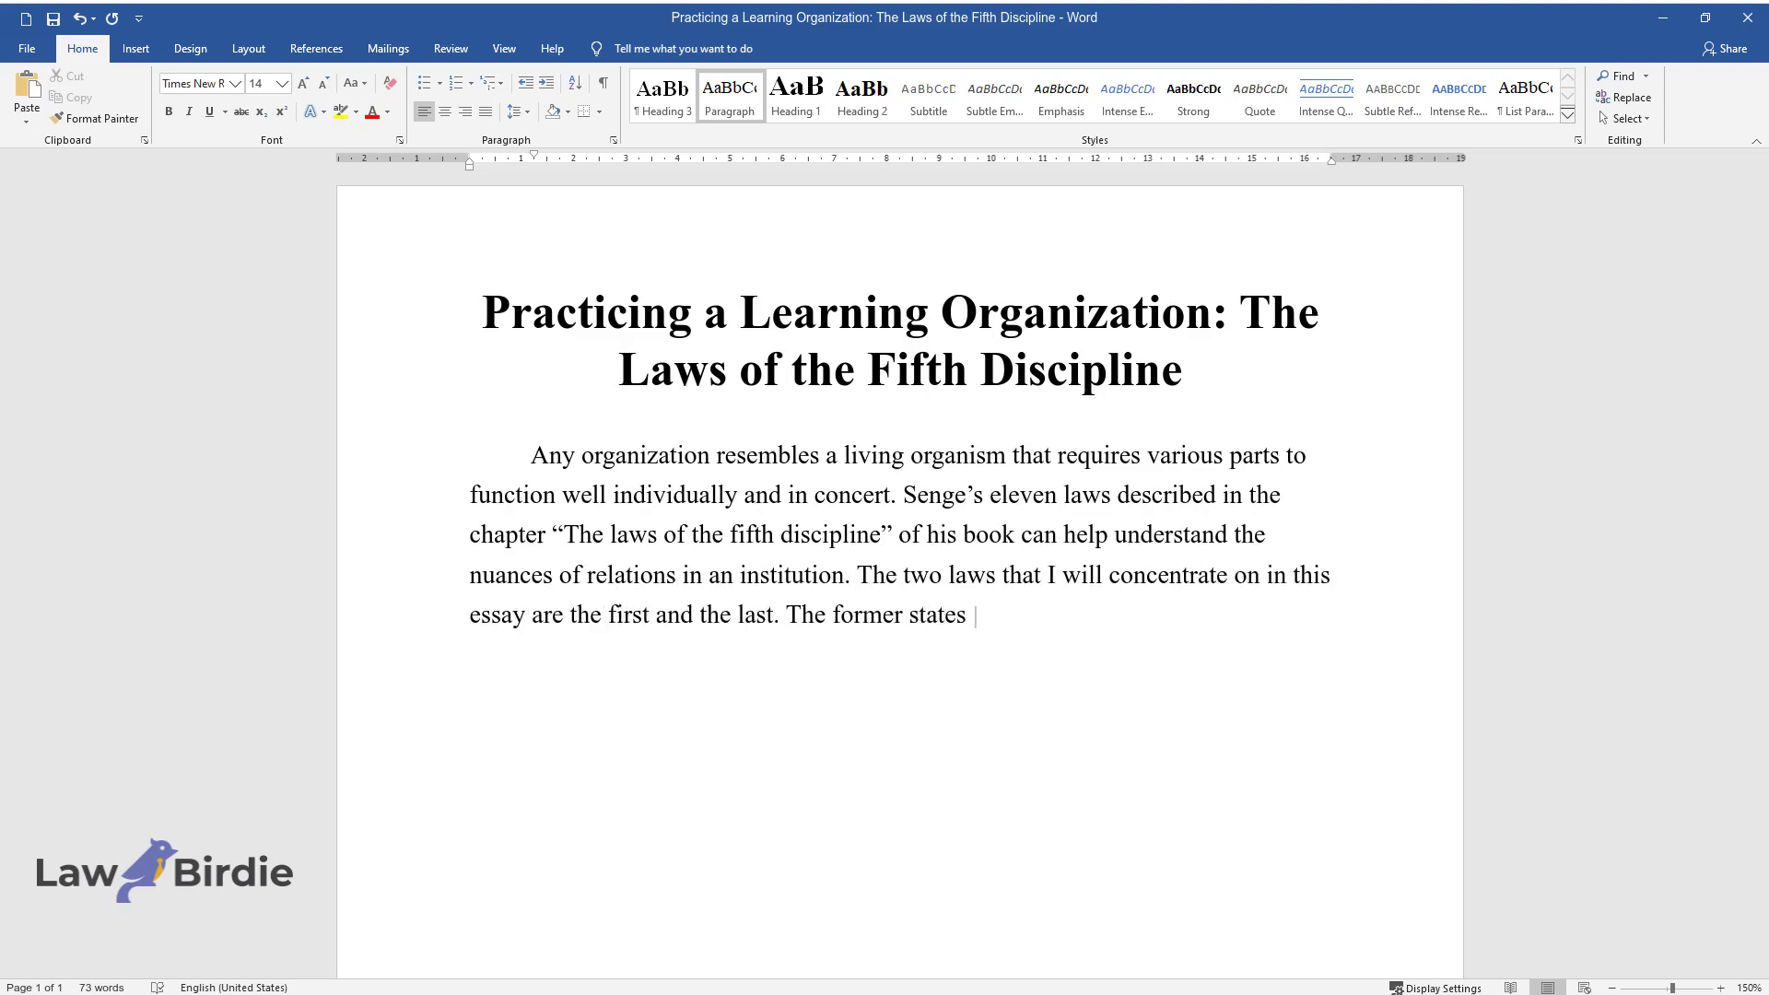
text(that today's situation always results from previous )
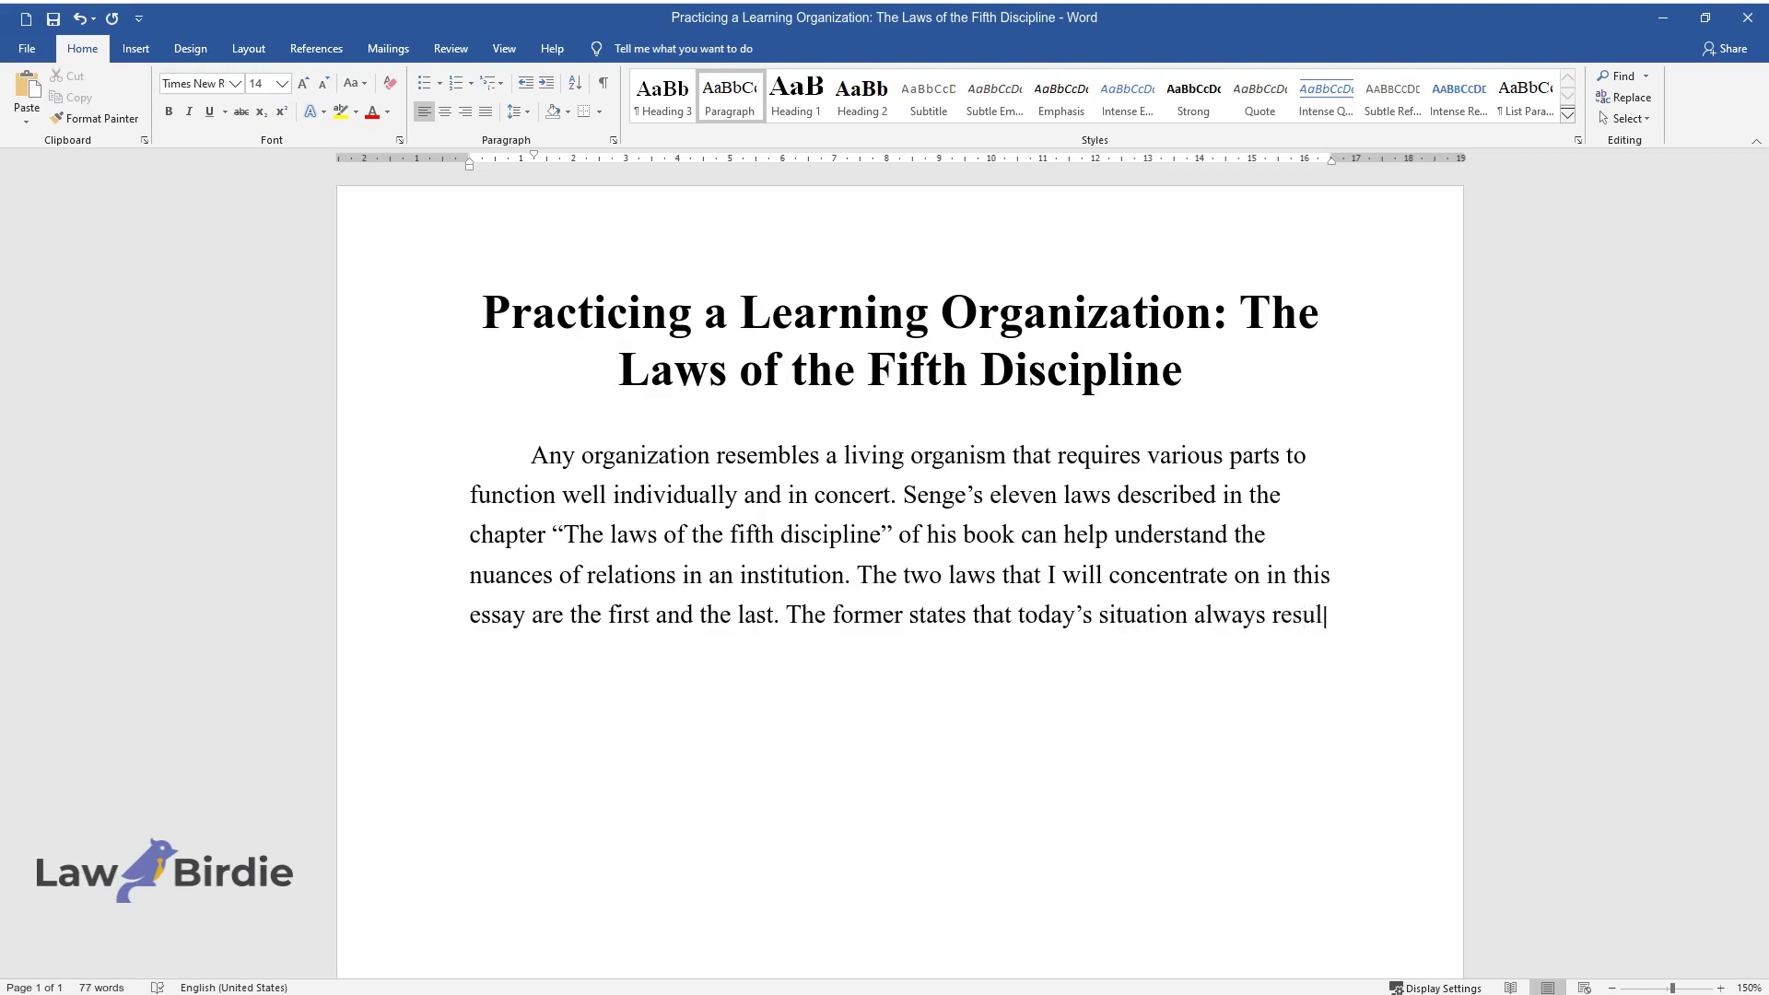
text(decisions. The lat)
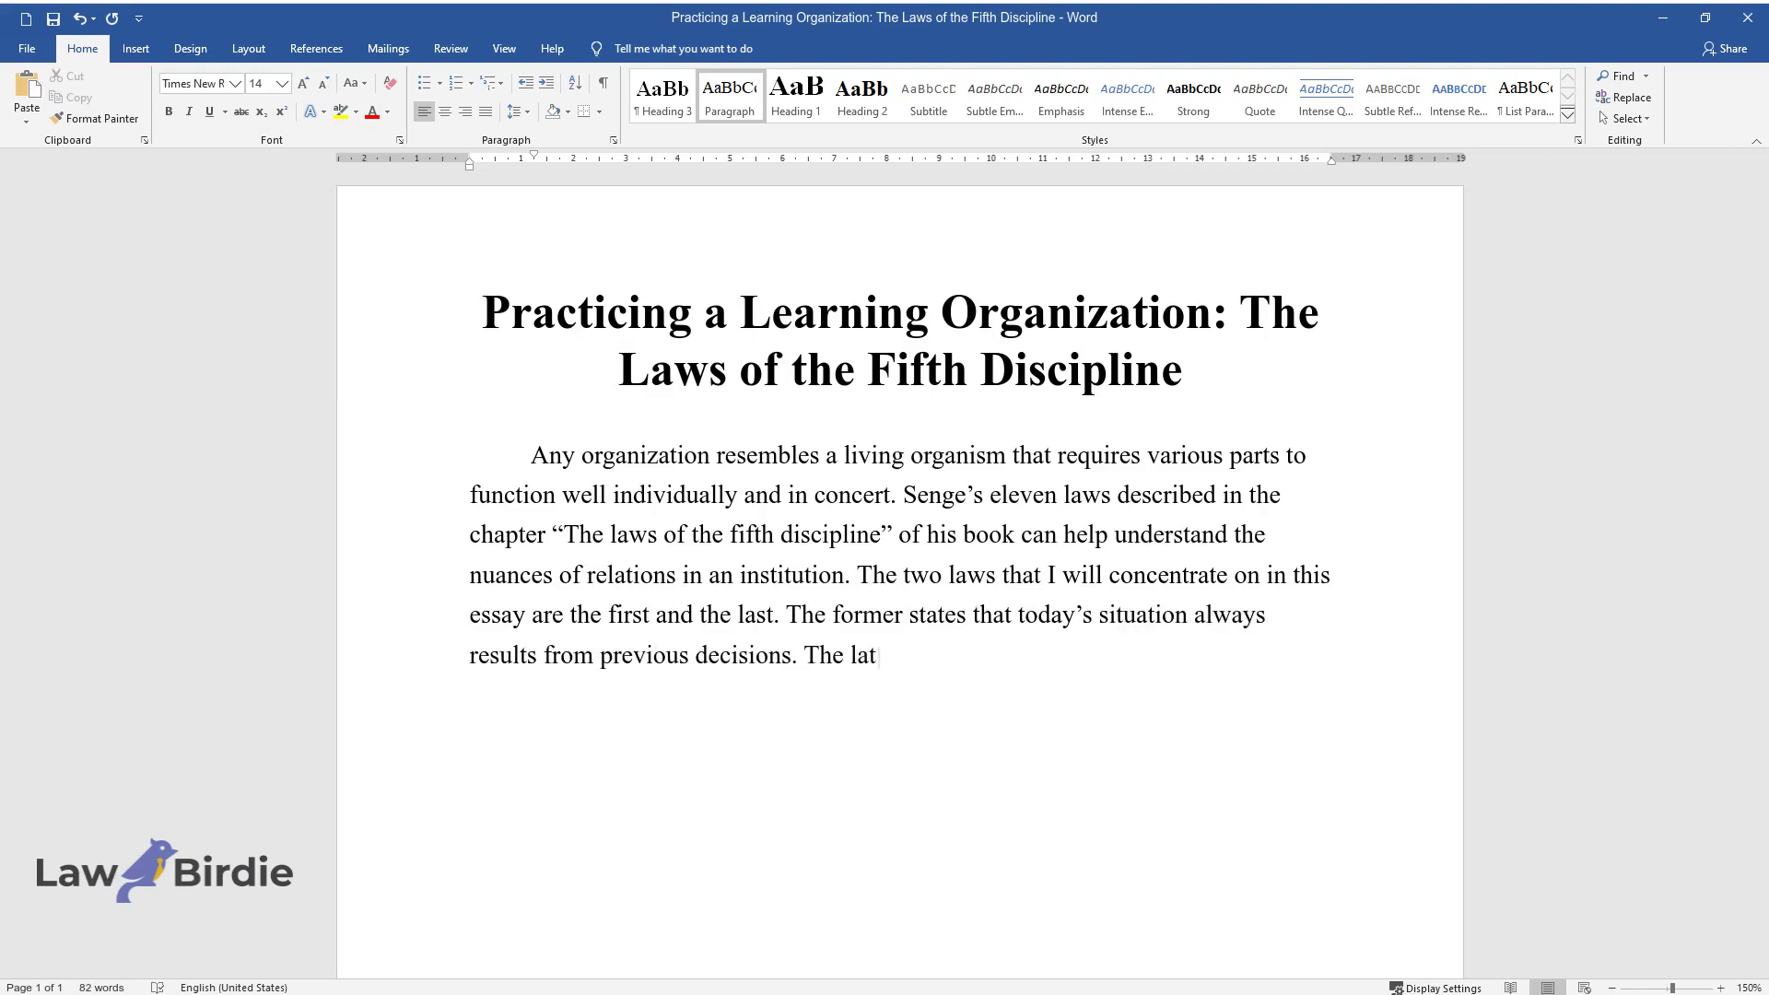
text(ter highlights the importance of el)
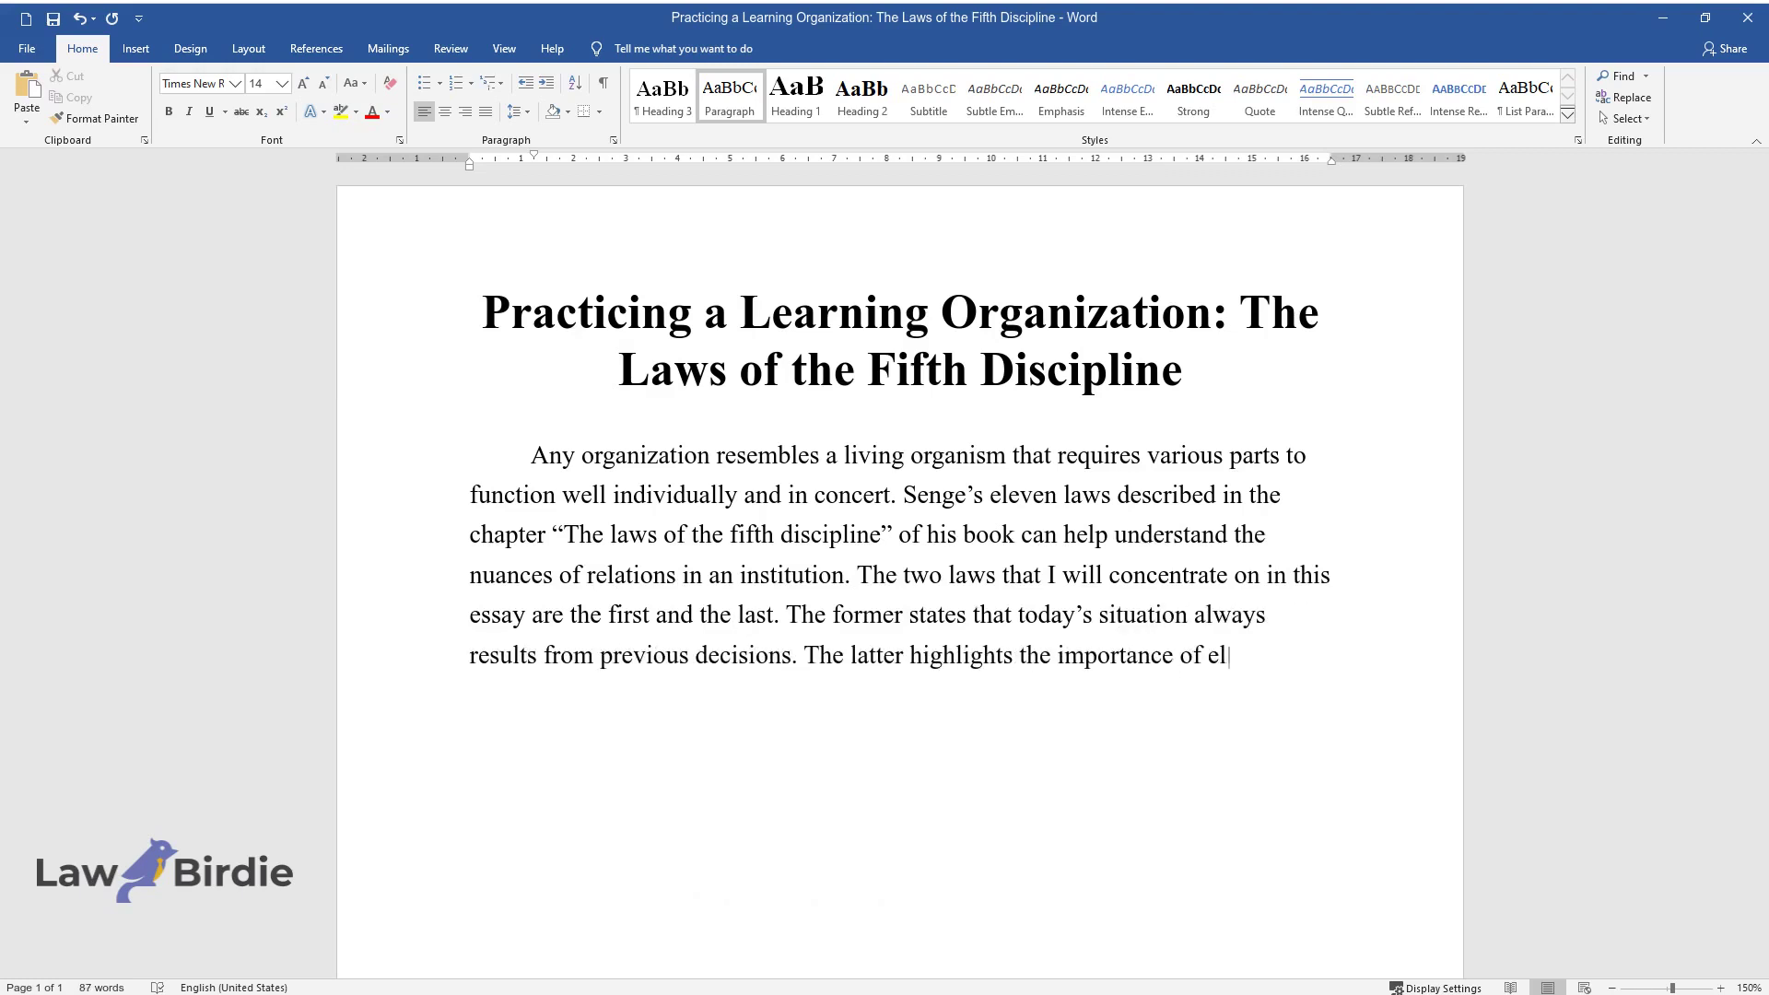
text(iminating the mindset of blaming ot)
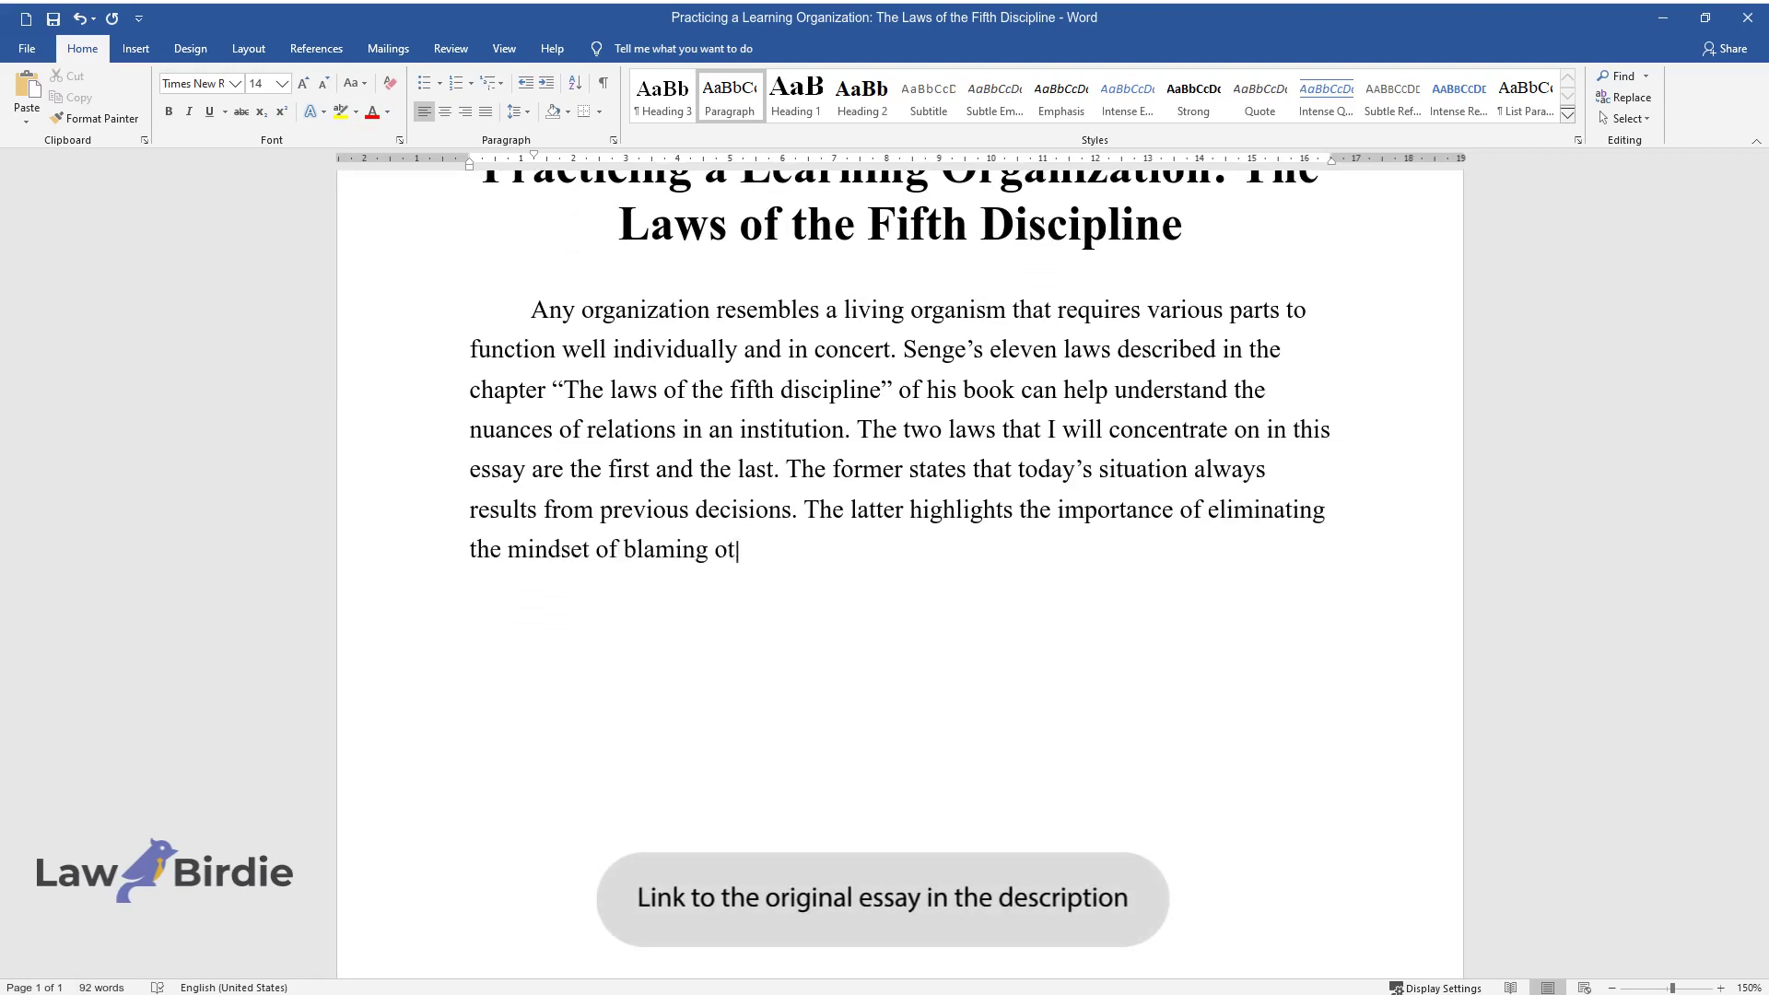
text(hers for one's problems but instead)
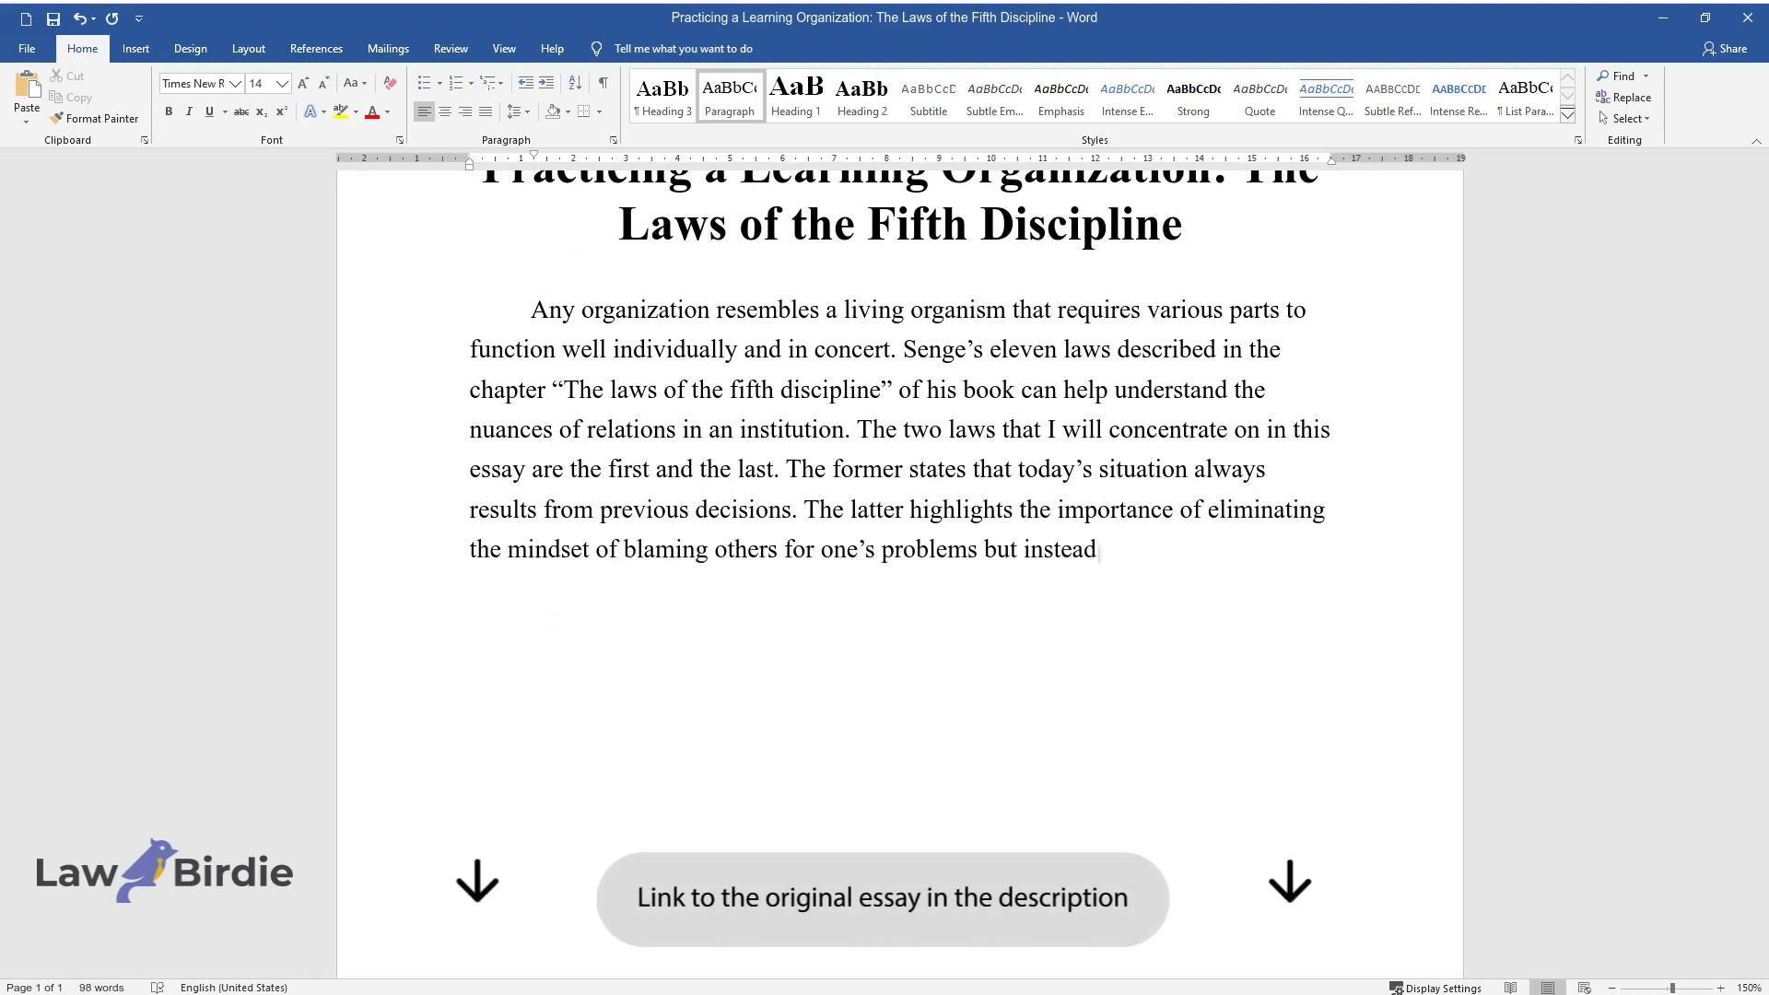
text( encourages one to take responsibil)
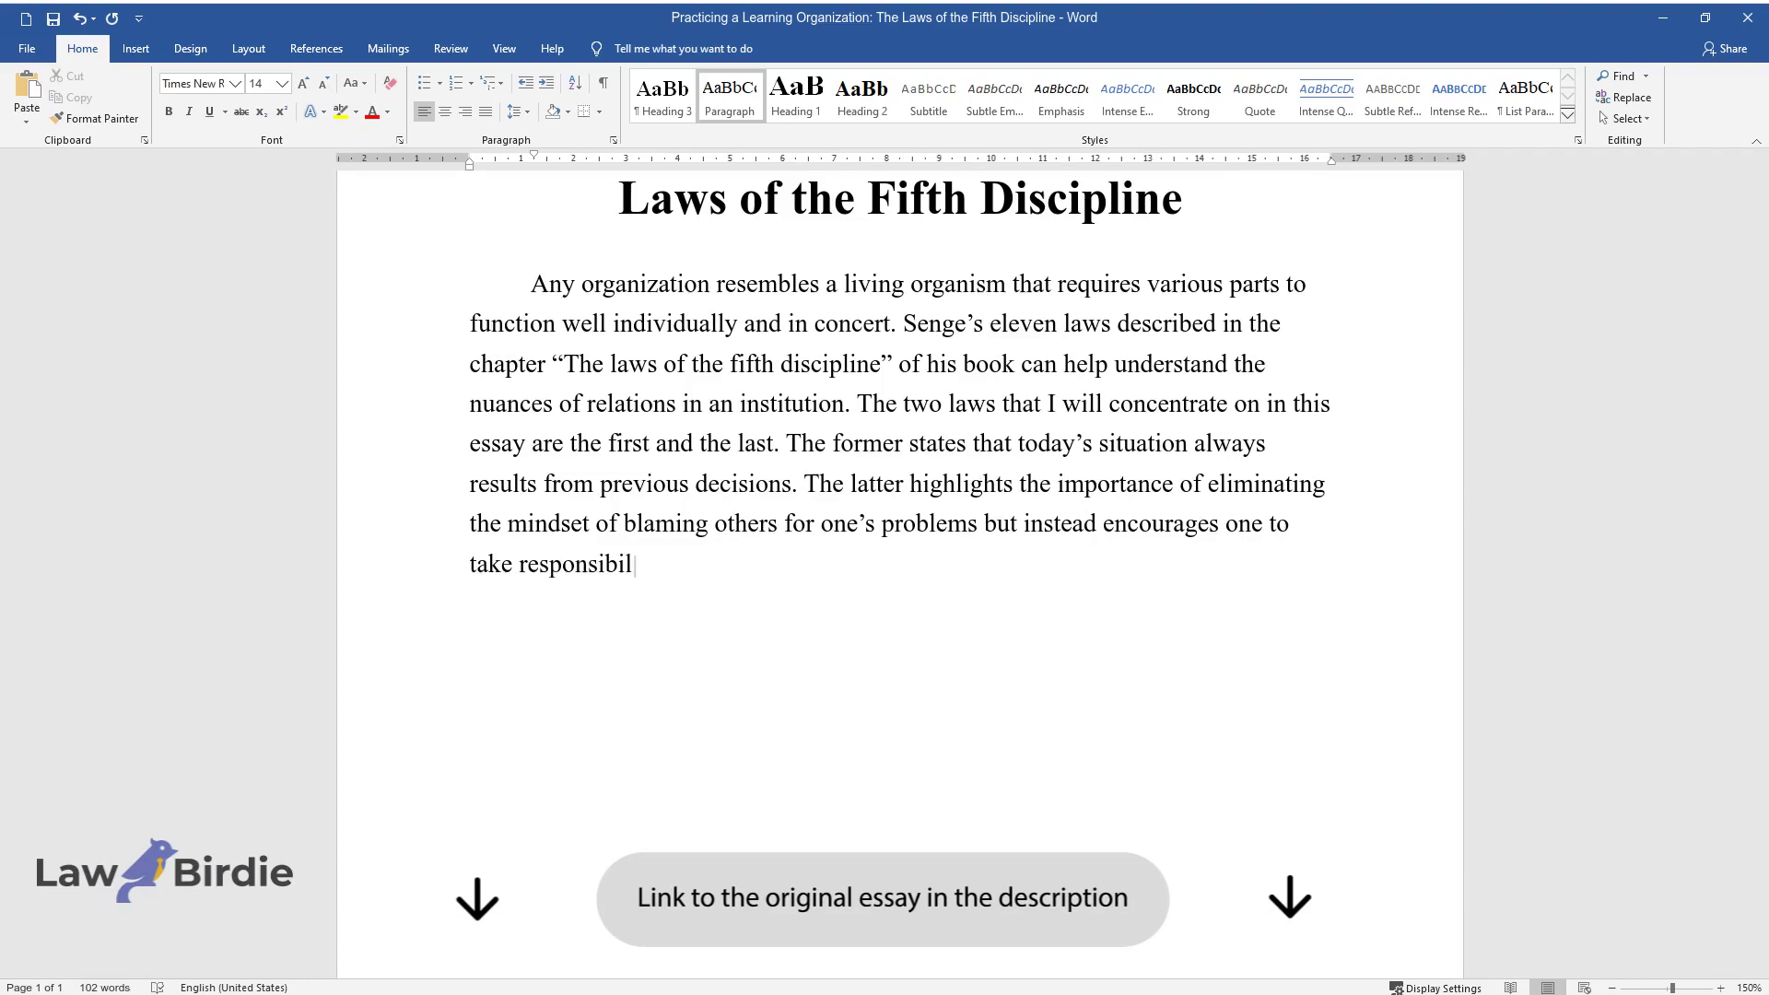
text(ity and benefit from any circumstan)
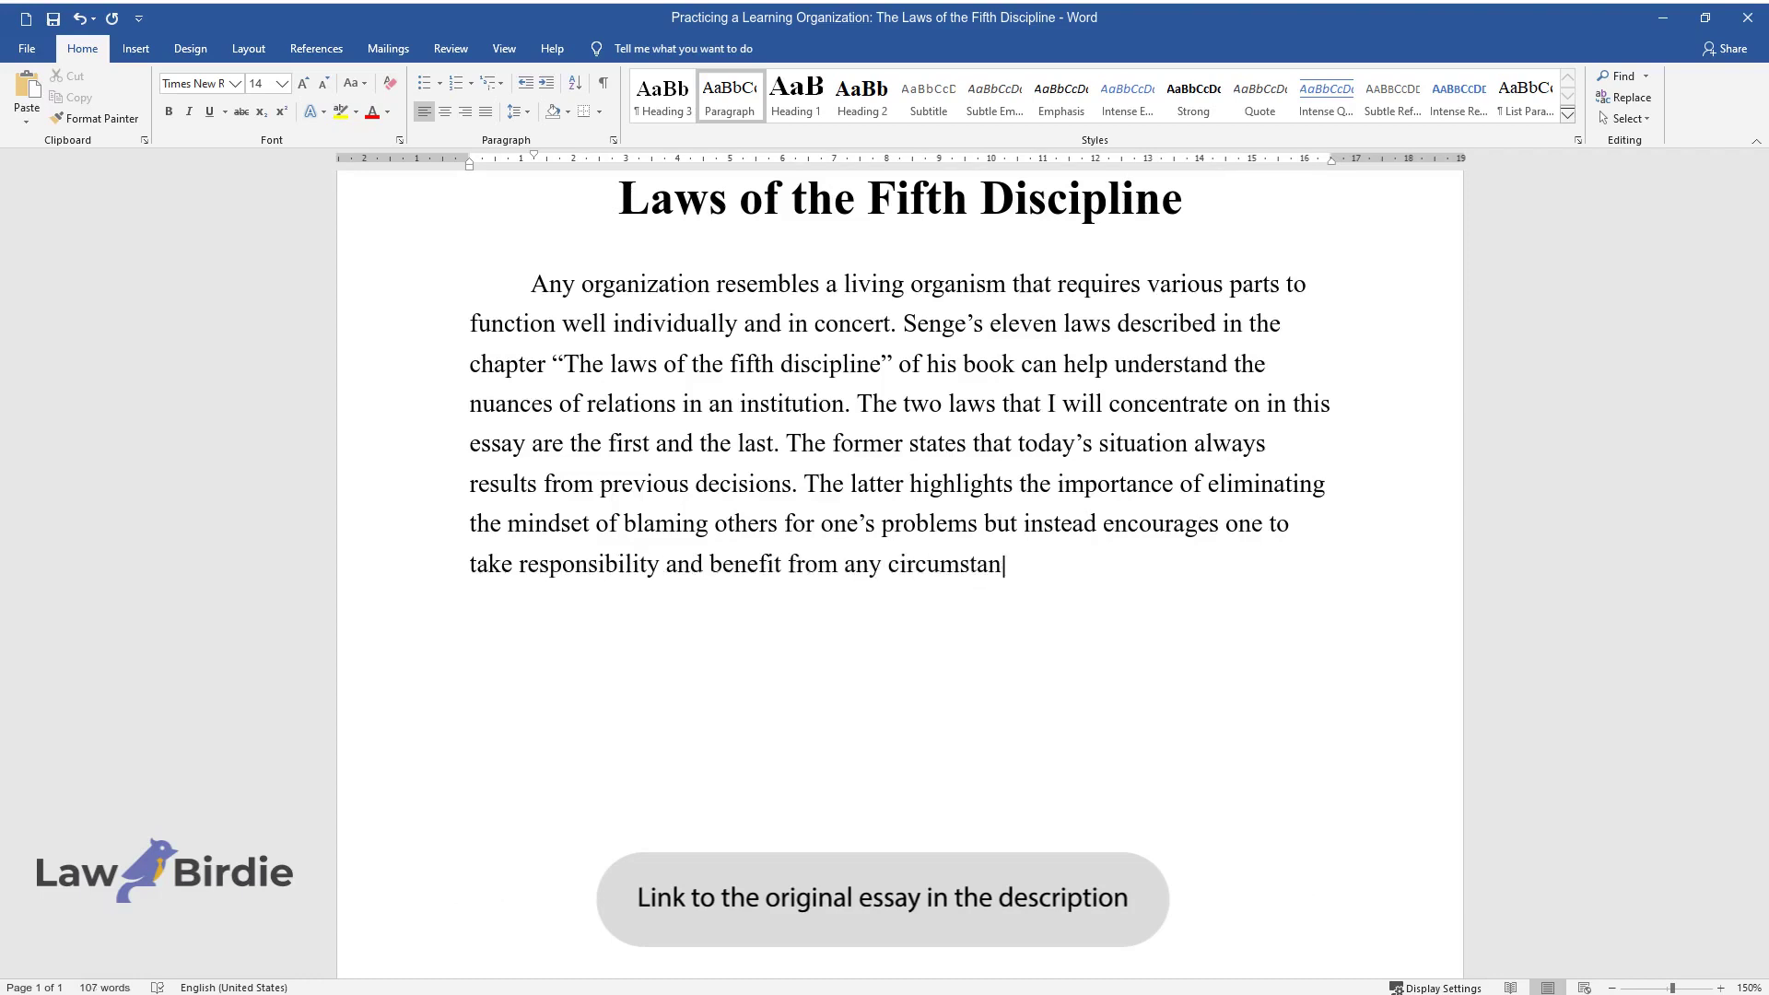
text(ce. The success of one's work depen)
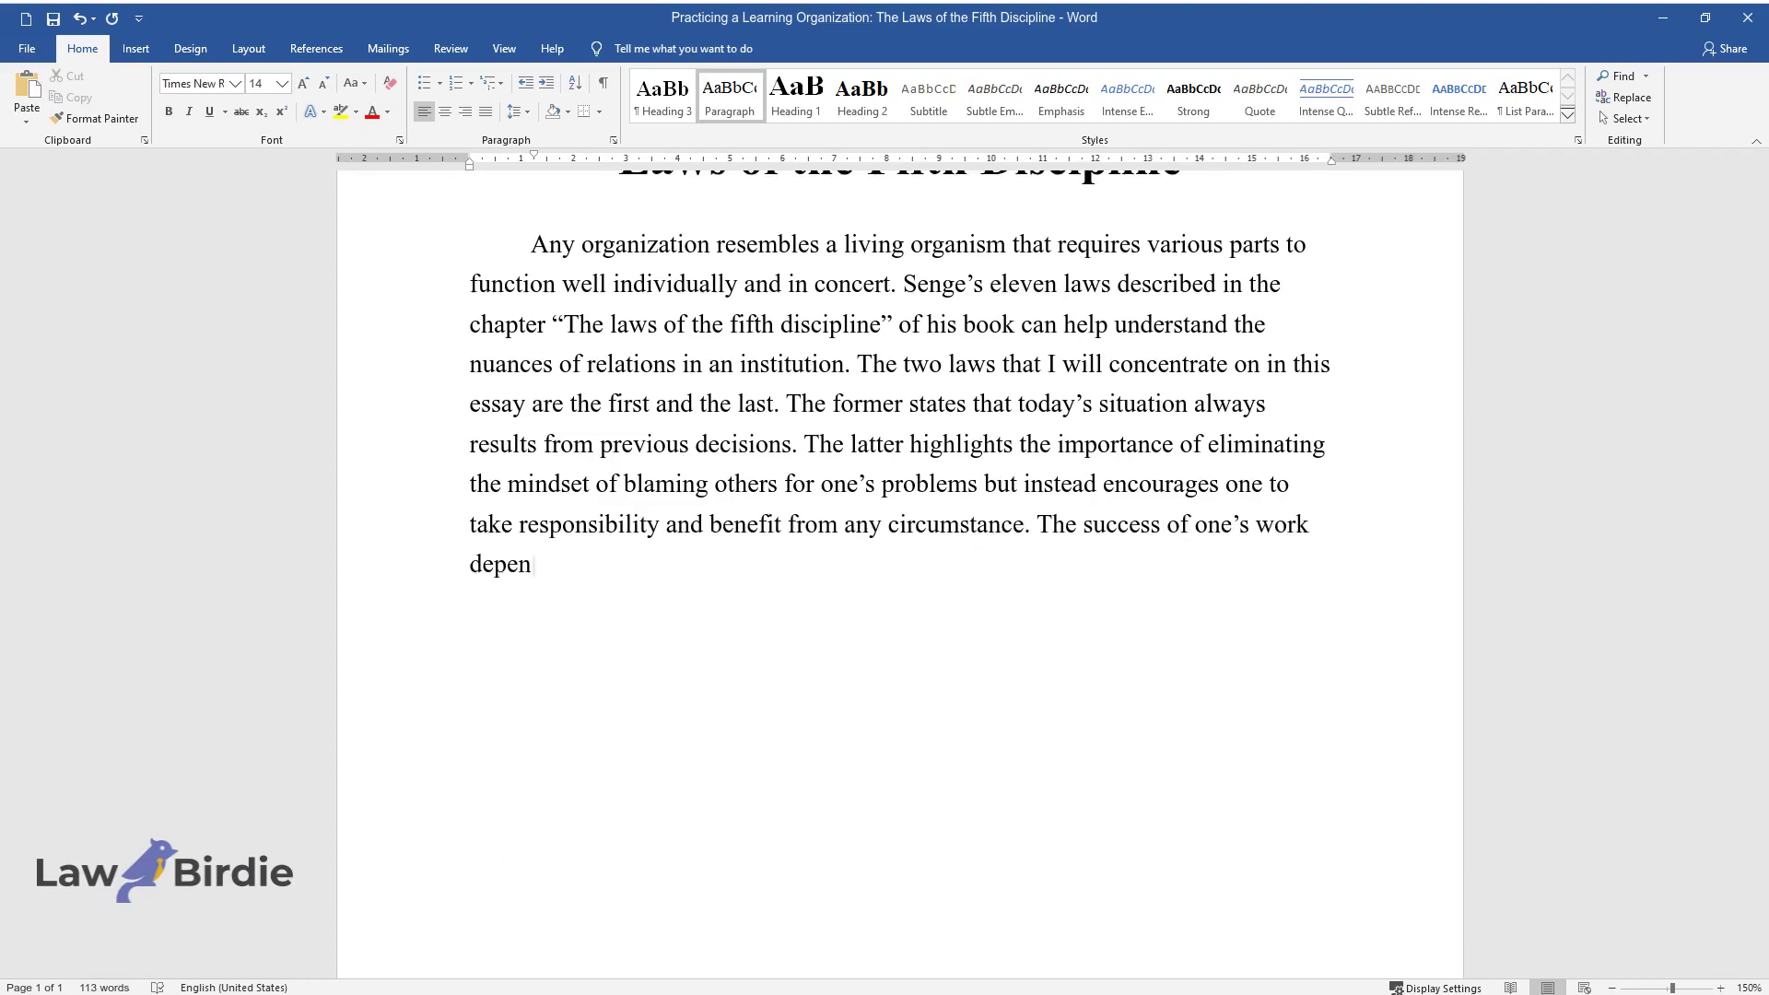
text(ds on previous performance and the )
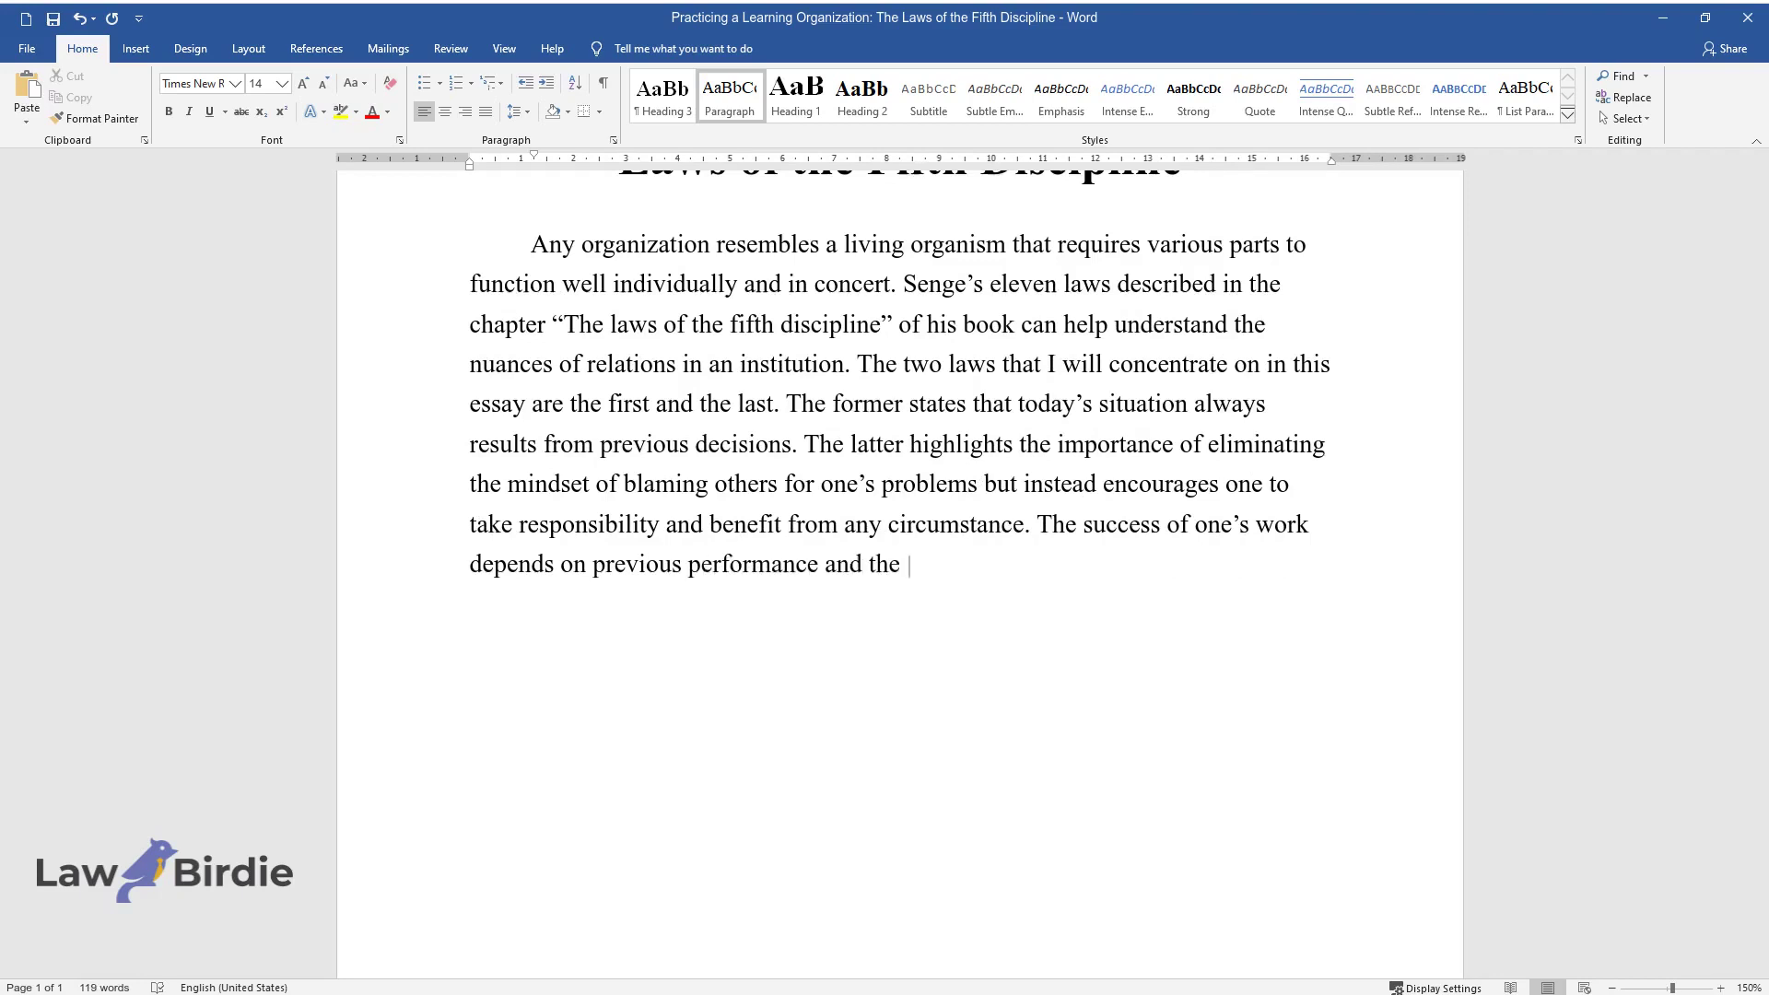
text(ability to accept any external event)
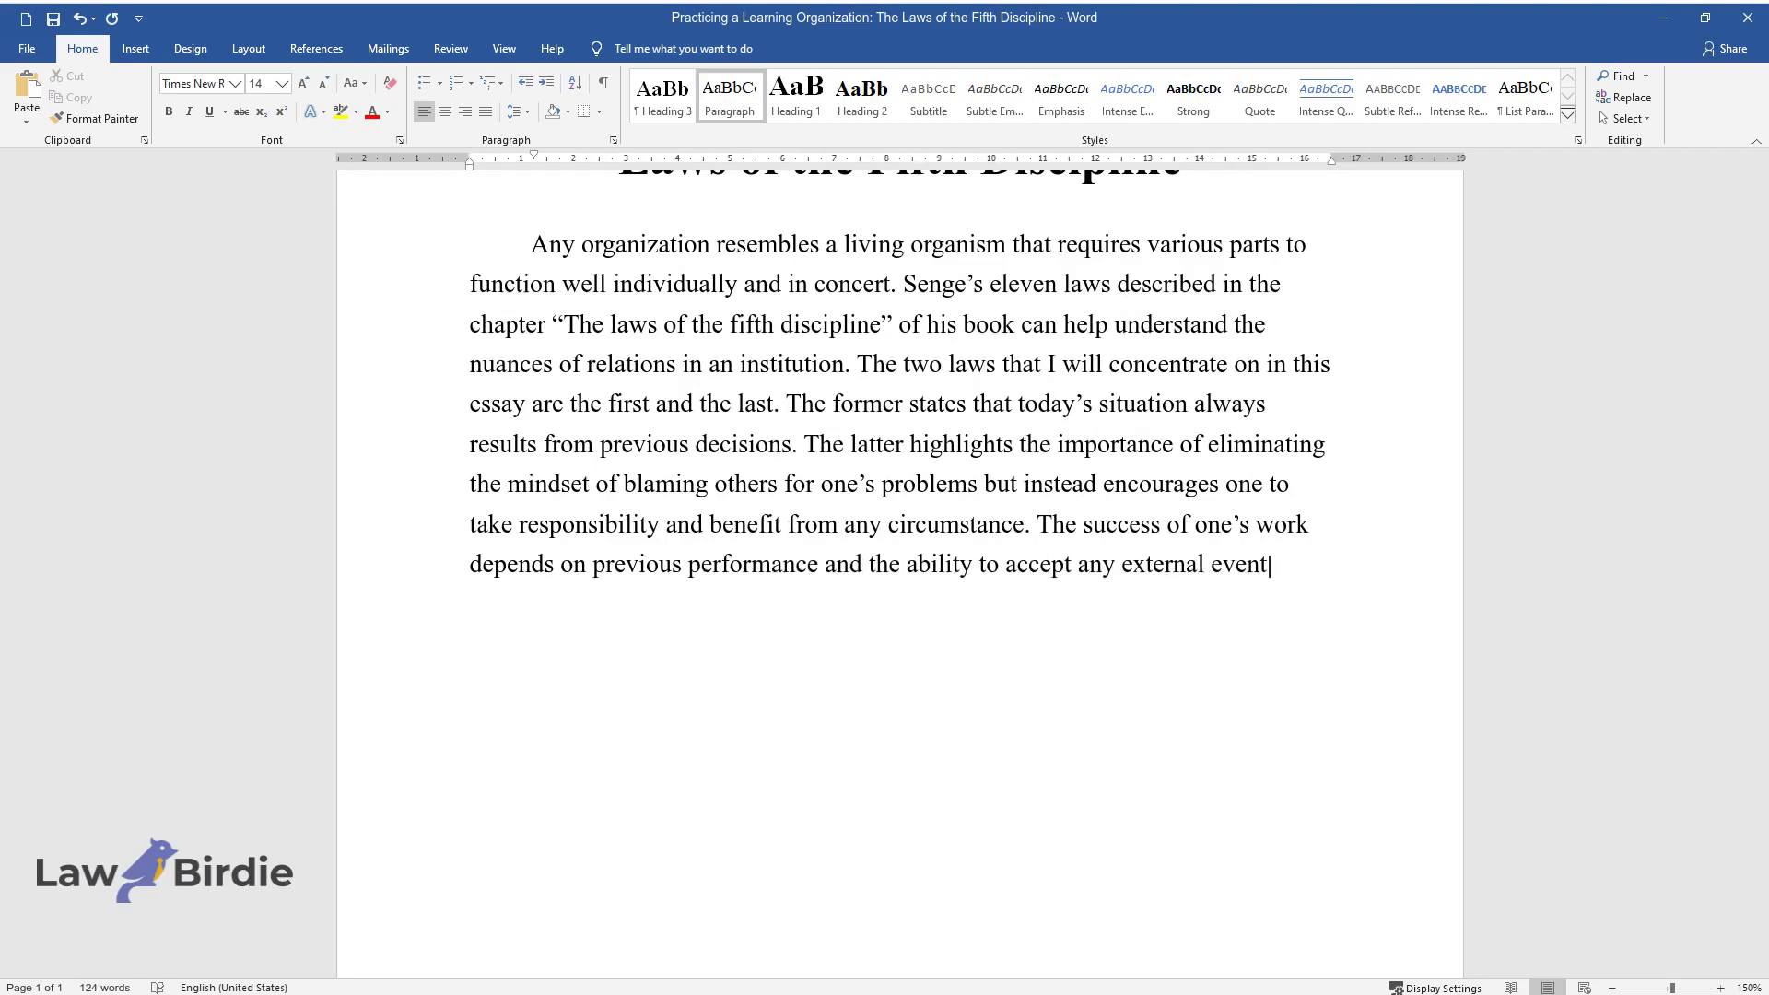
text(s; hence, planned and disciplined a)
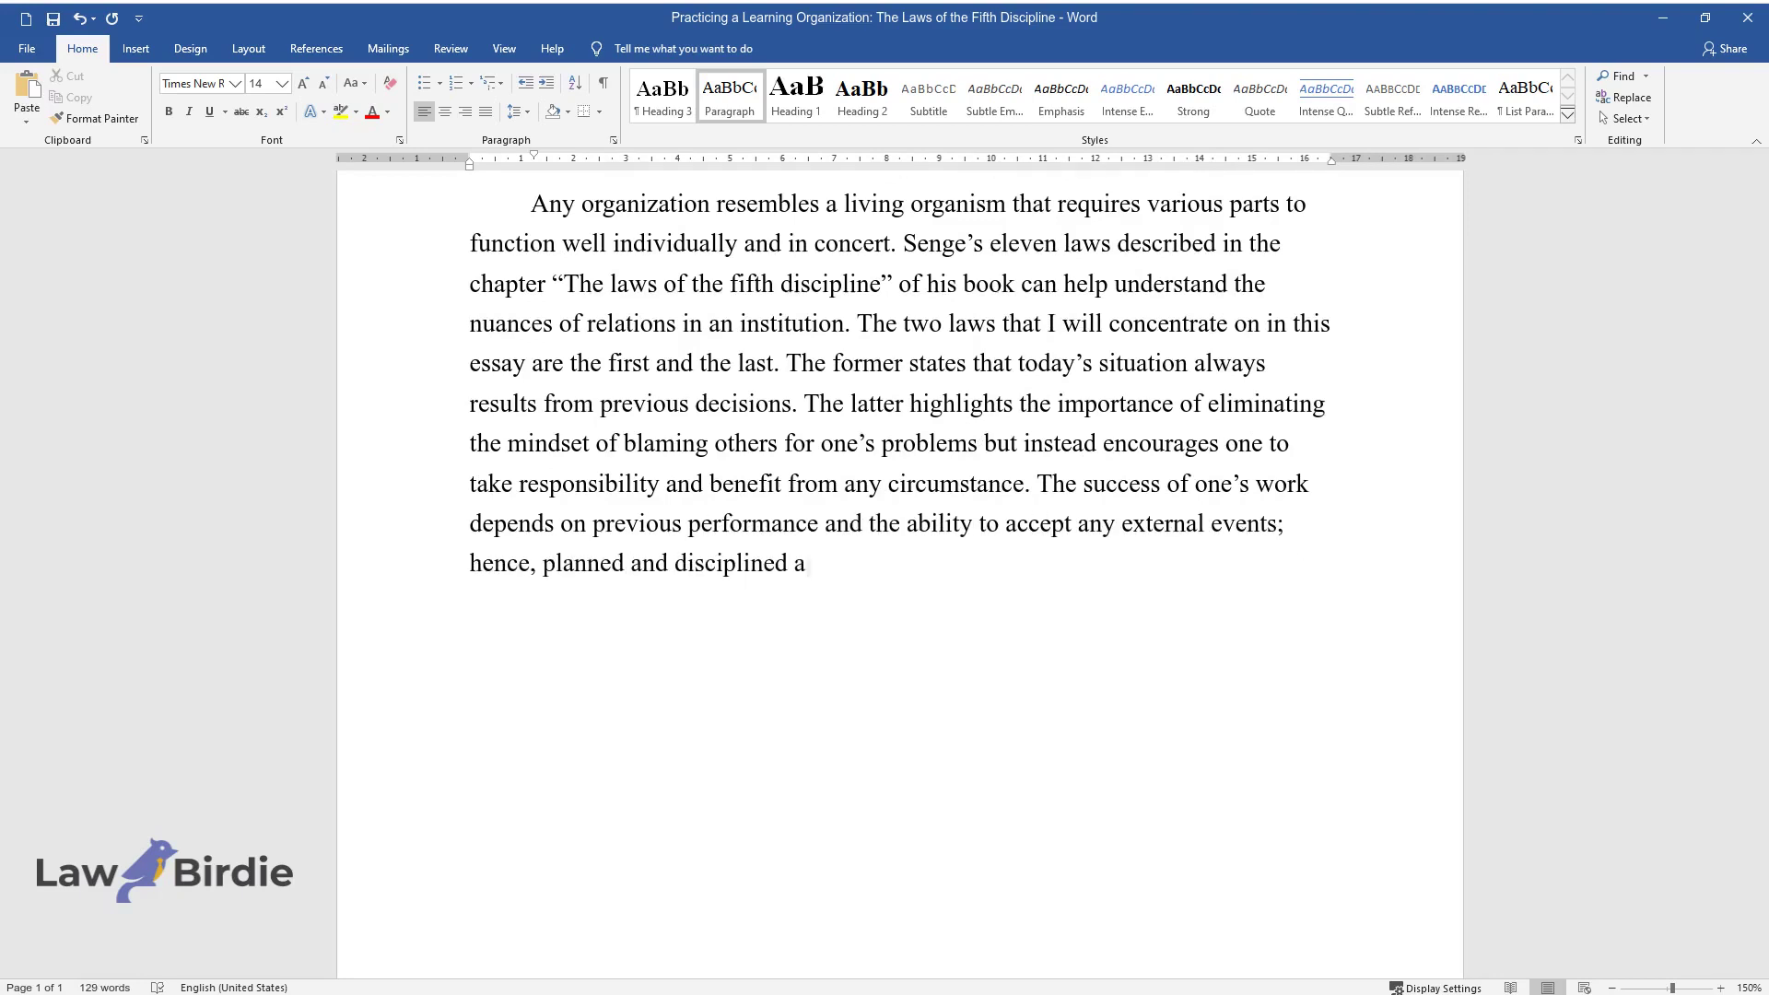
text(ctions are needed to prevent the ad)
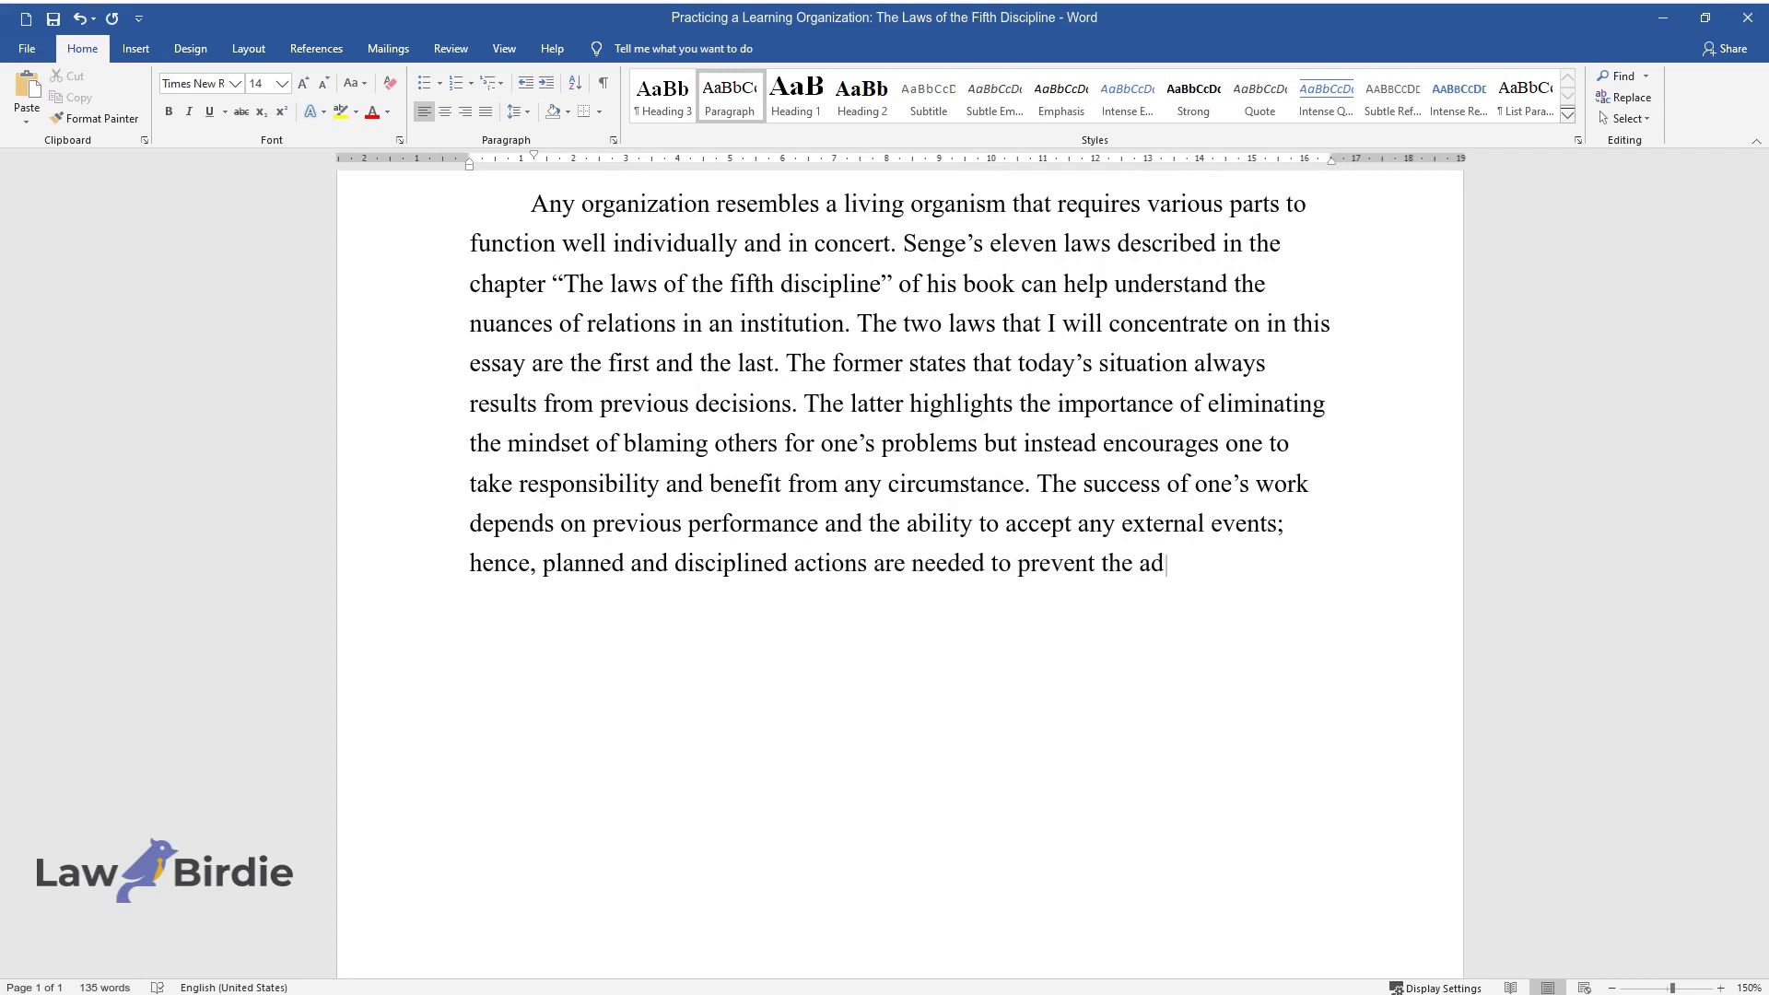
text(verse impact of these laws on the organization.The first law in this chapter may soun)
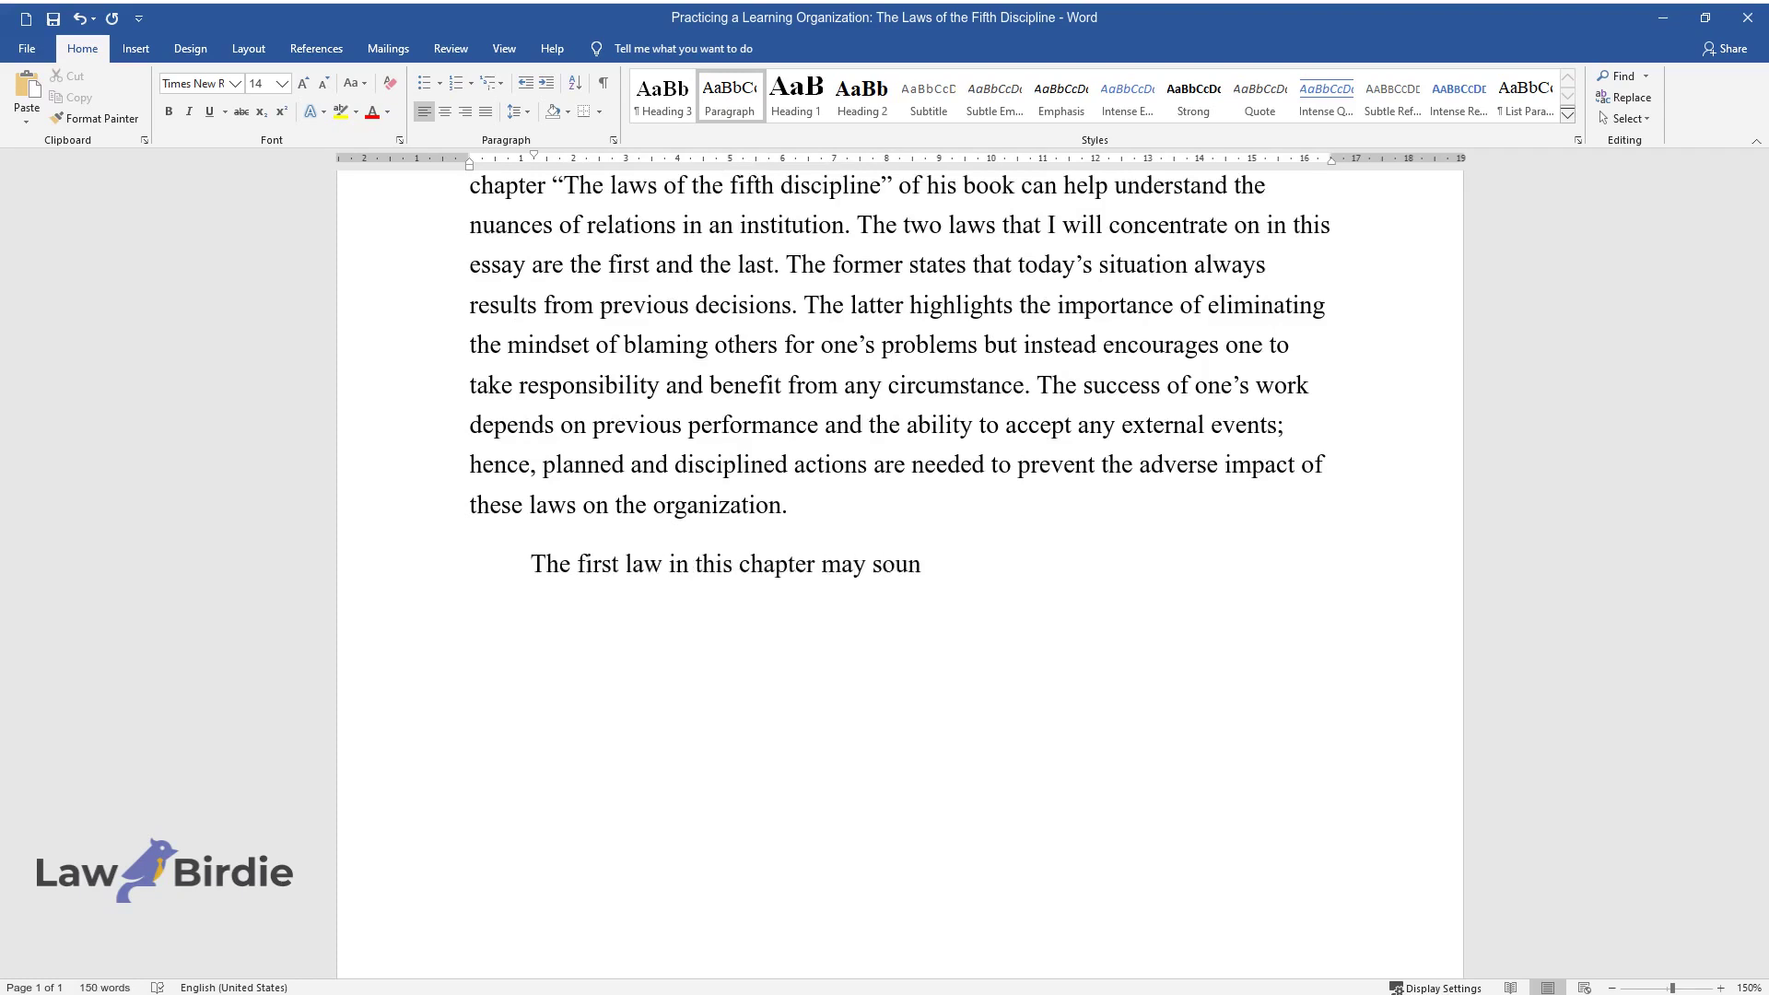
text(d cliché because many people know )
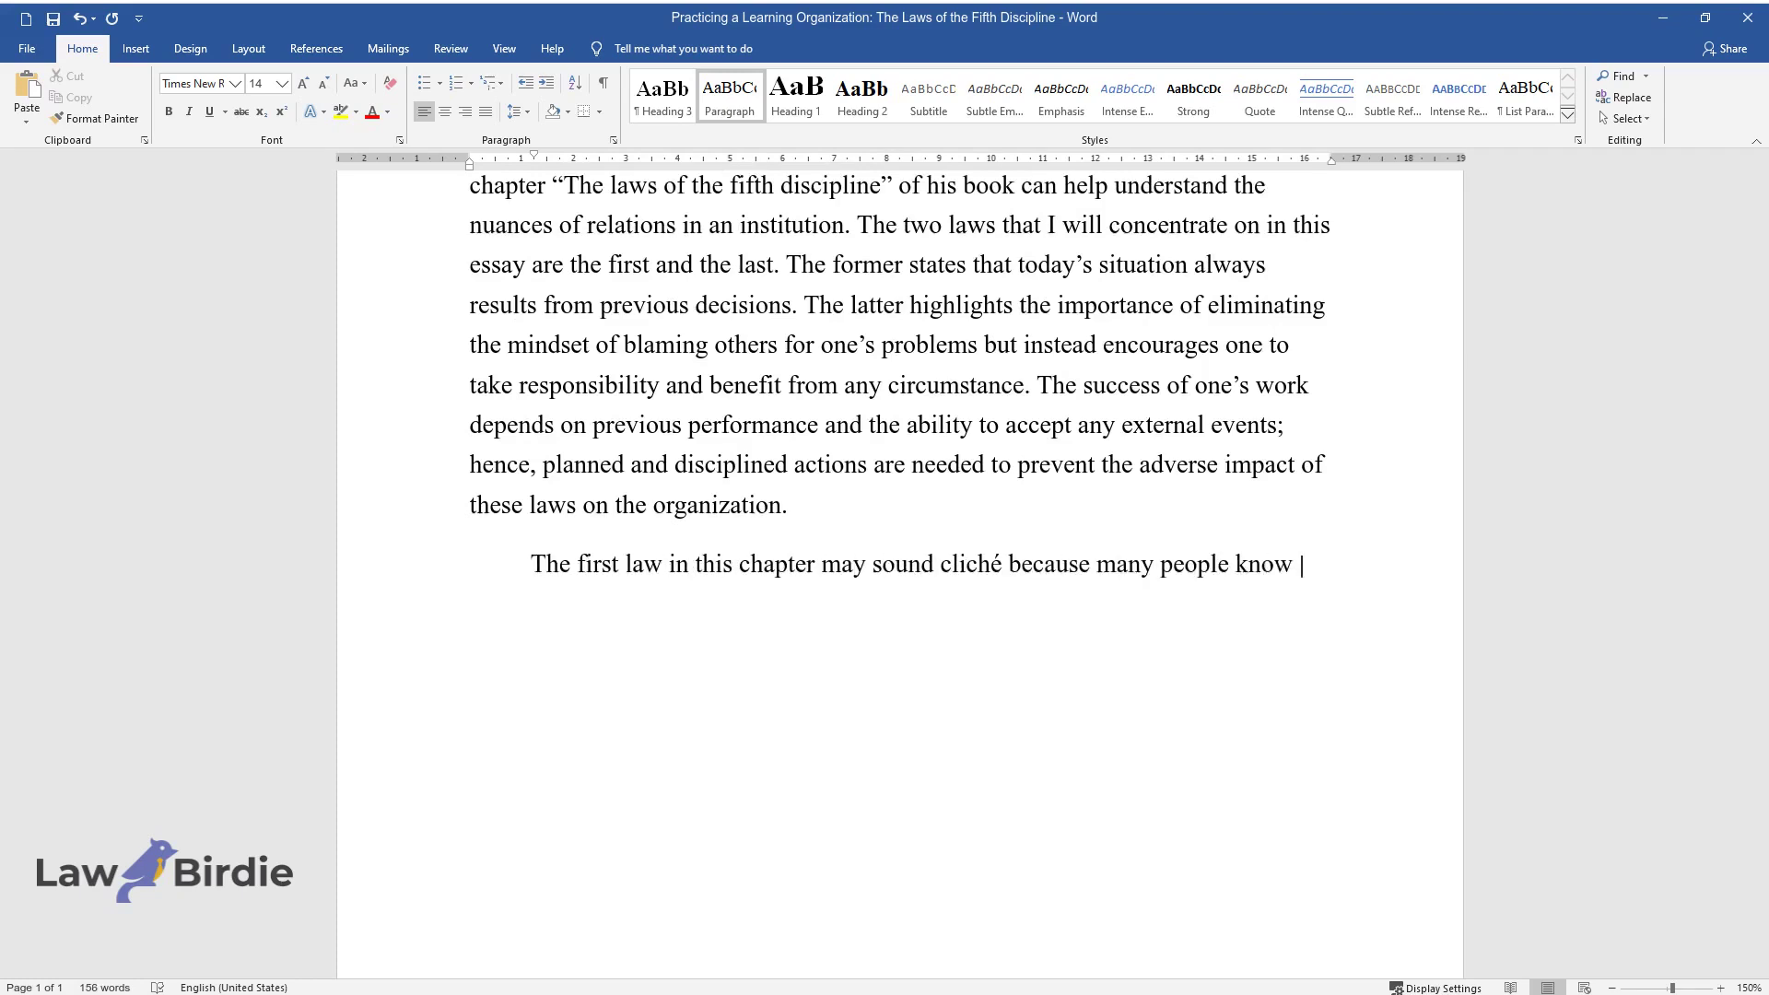
text(that their current or past actions)
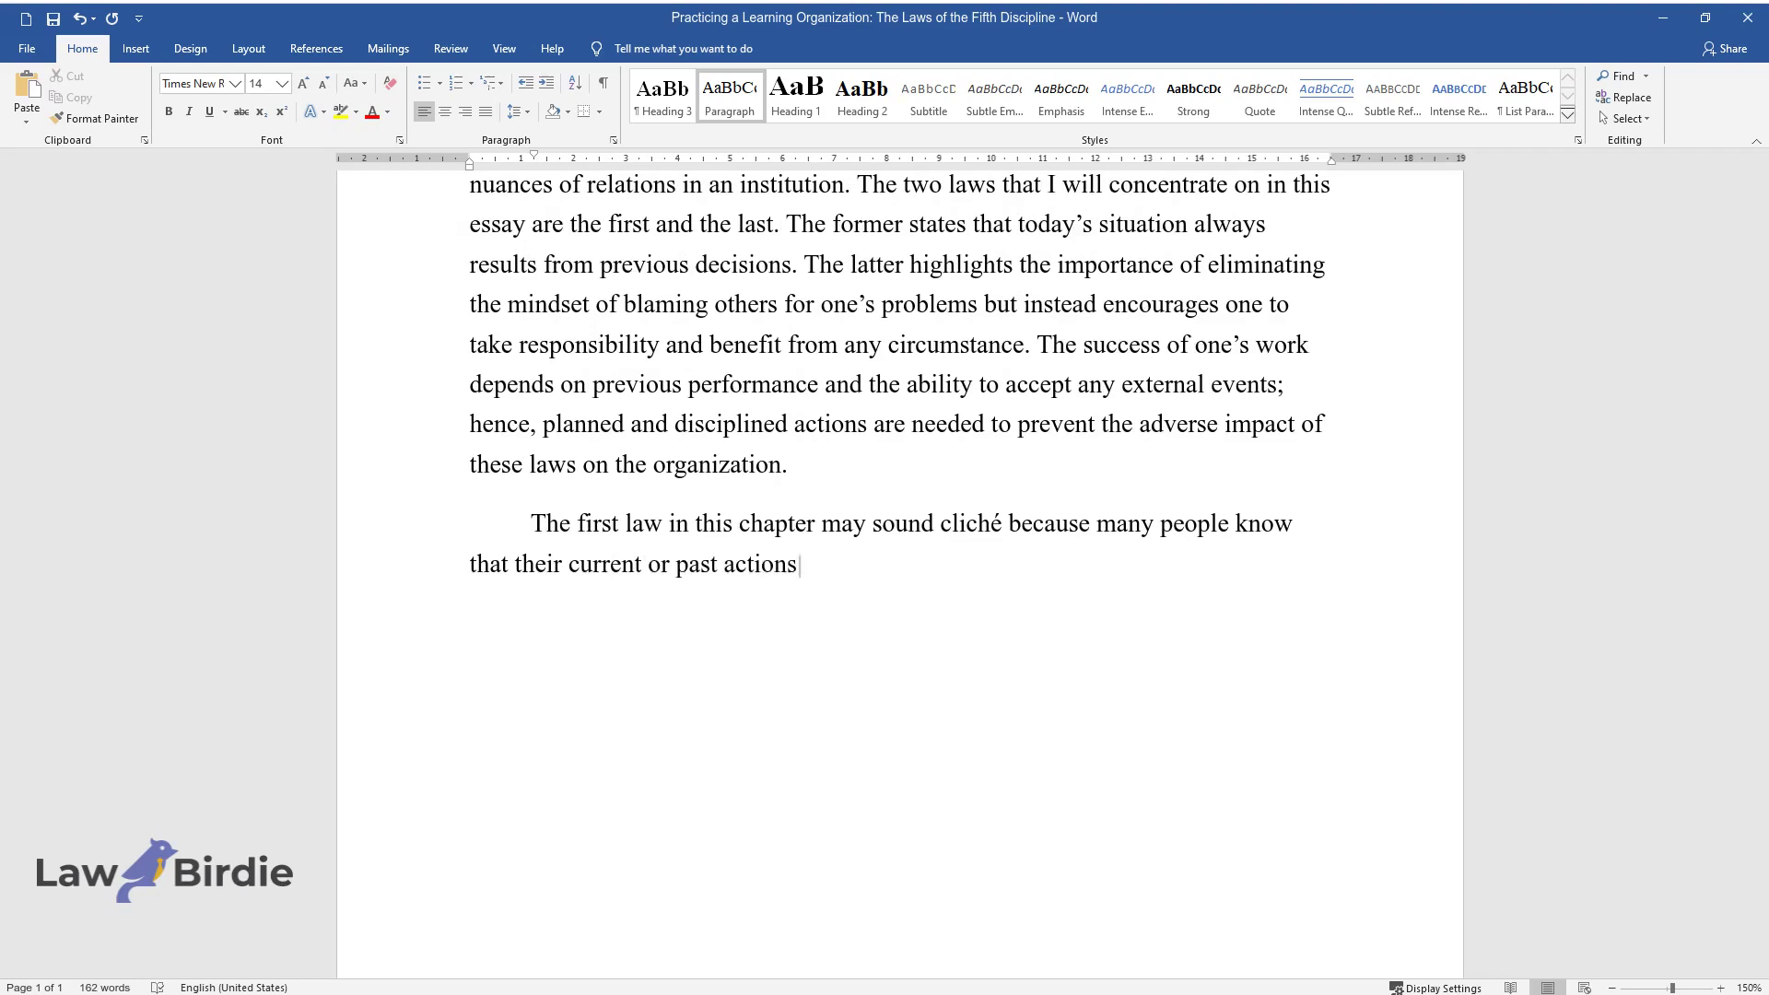
text( will influence the future. Still,)
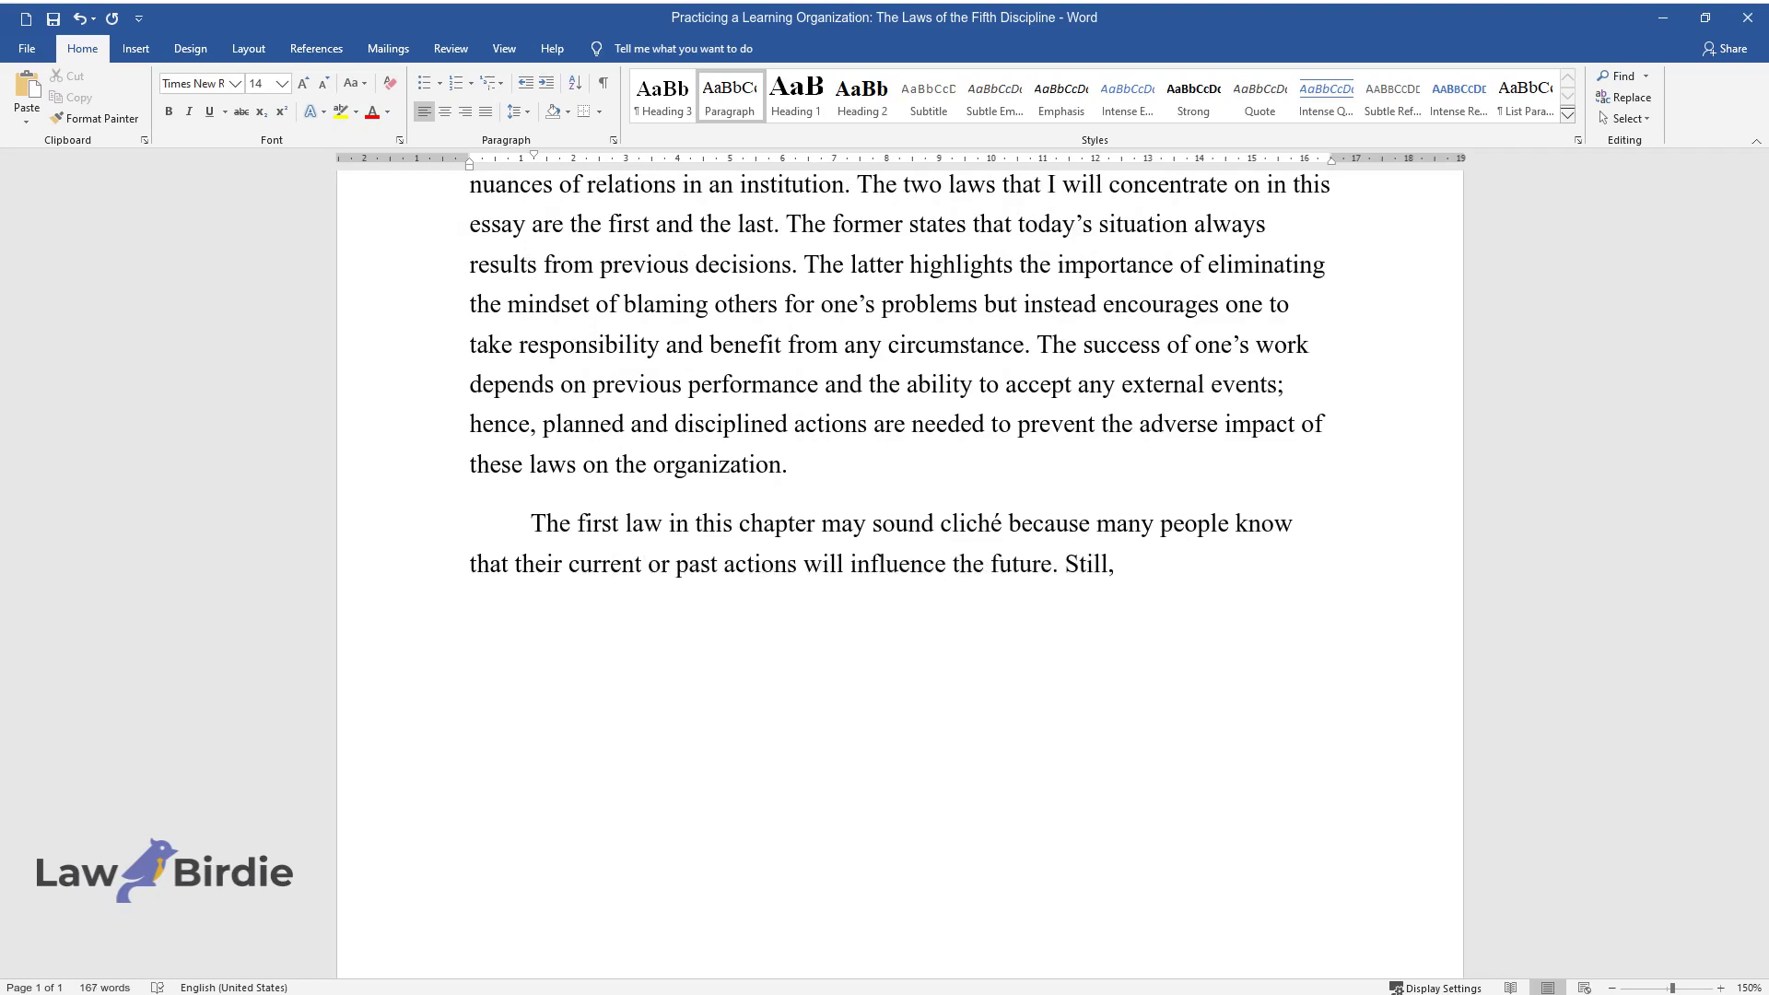
text( despite being platitude)
text(s, it can)
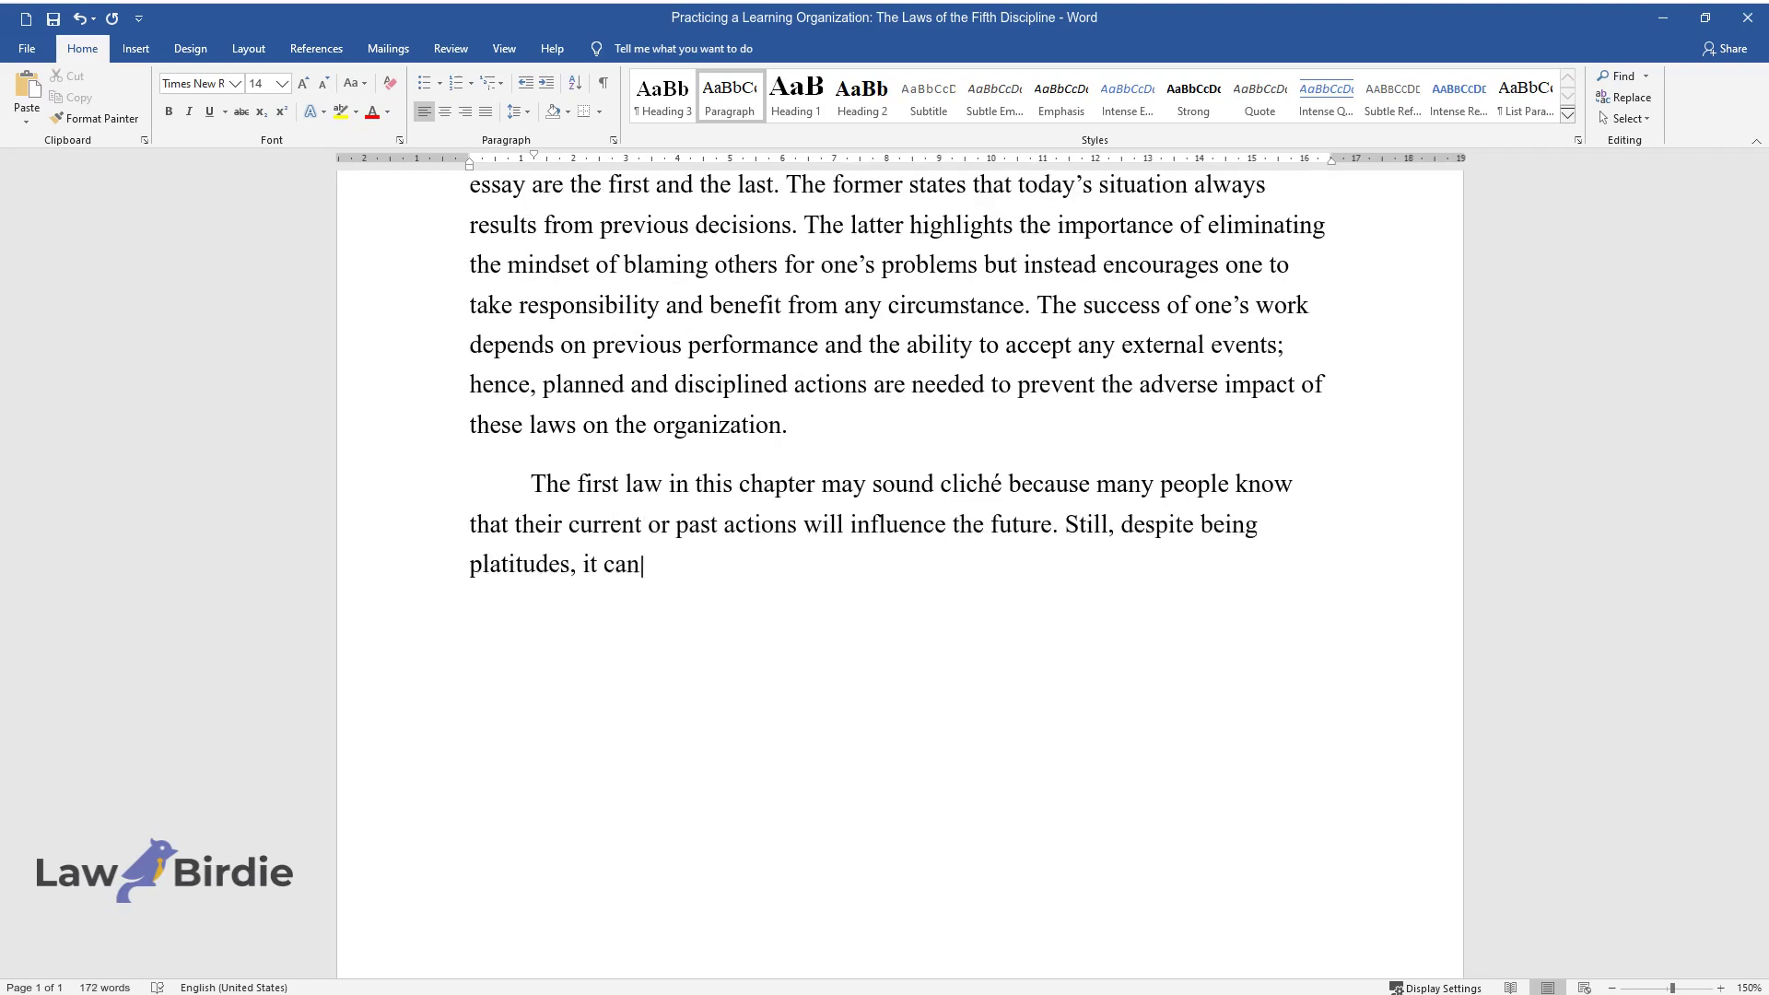
text( be observed in any organization. )
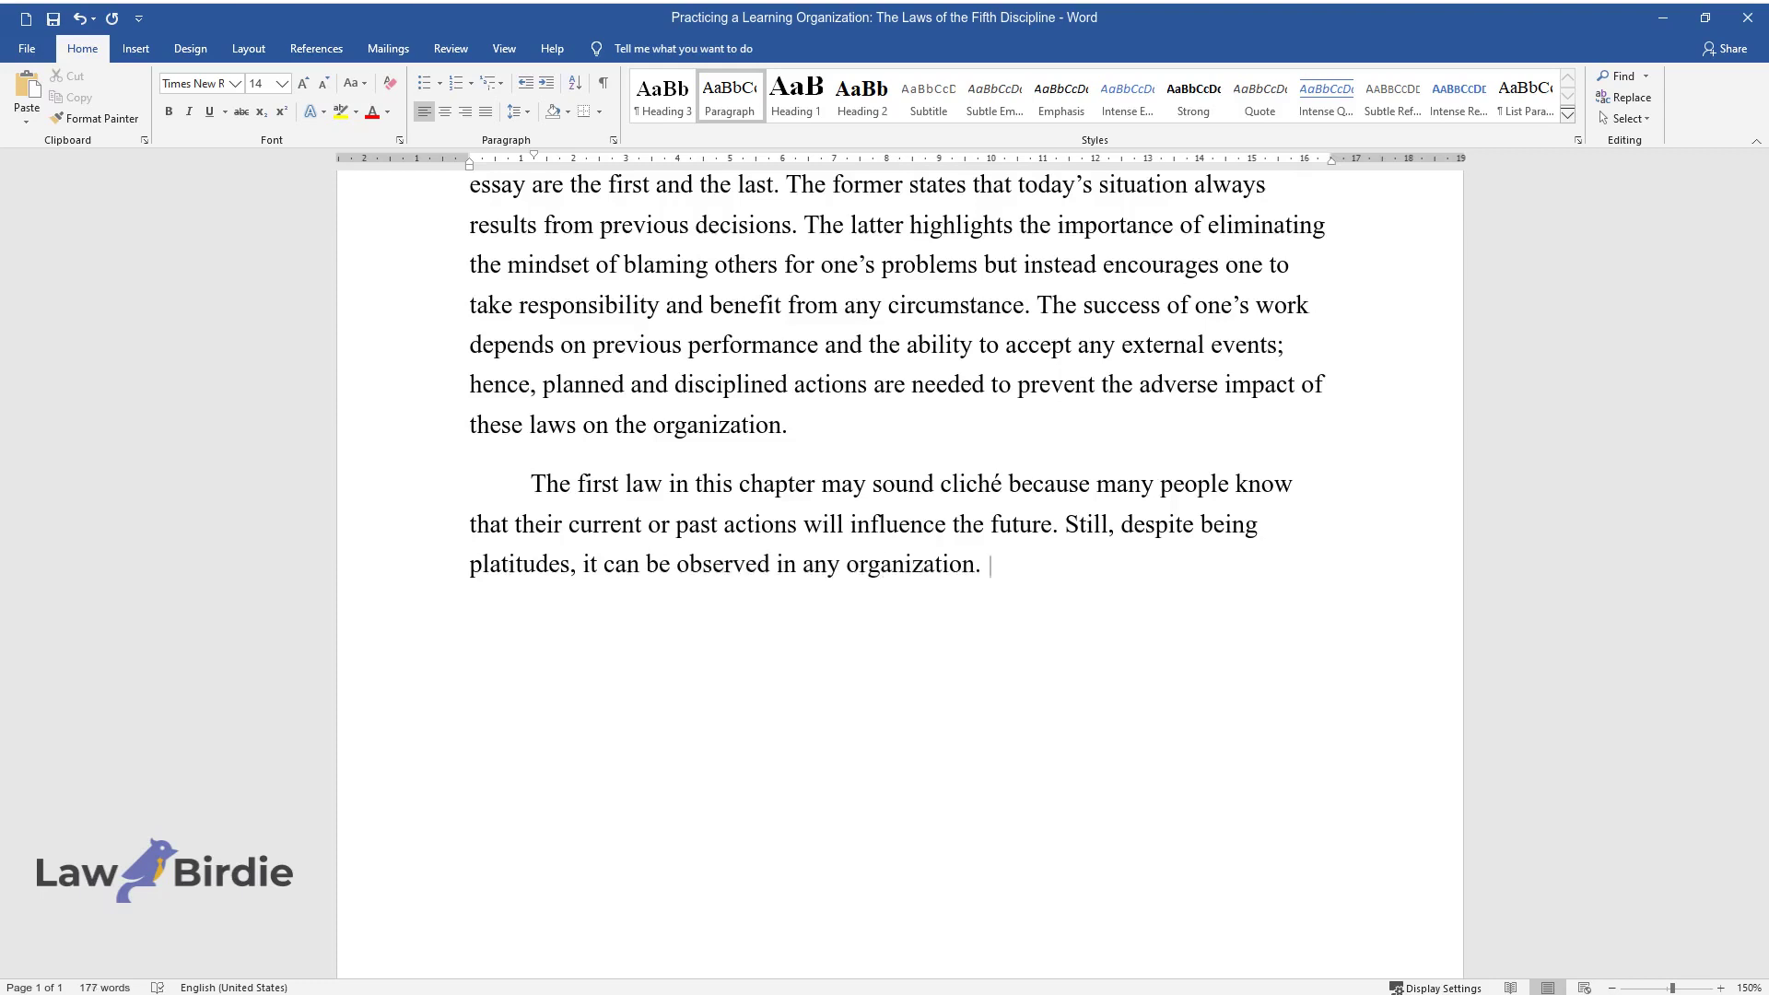
text(I could experience it daily during my summer internship at )
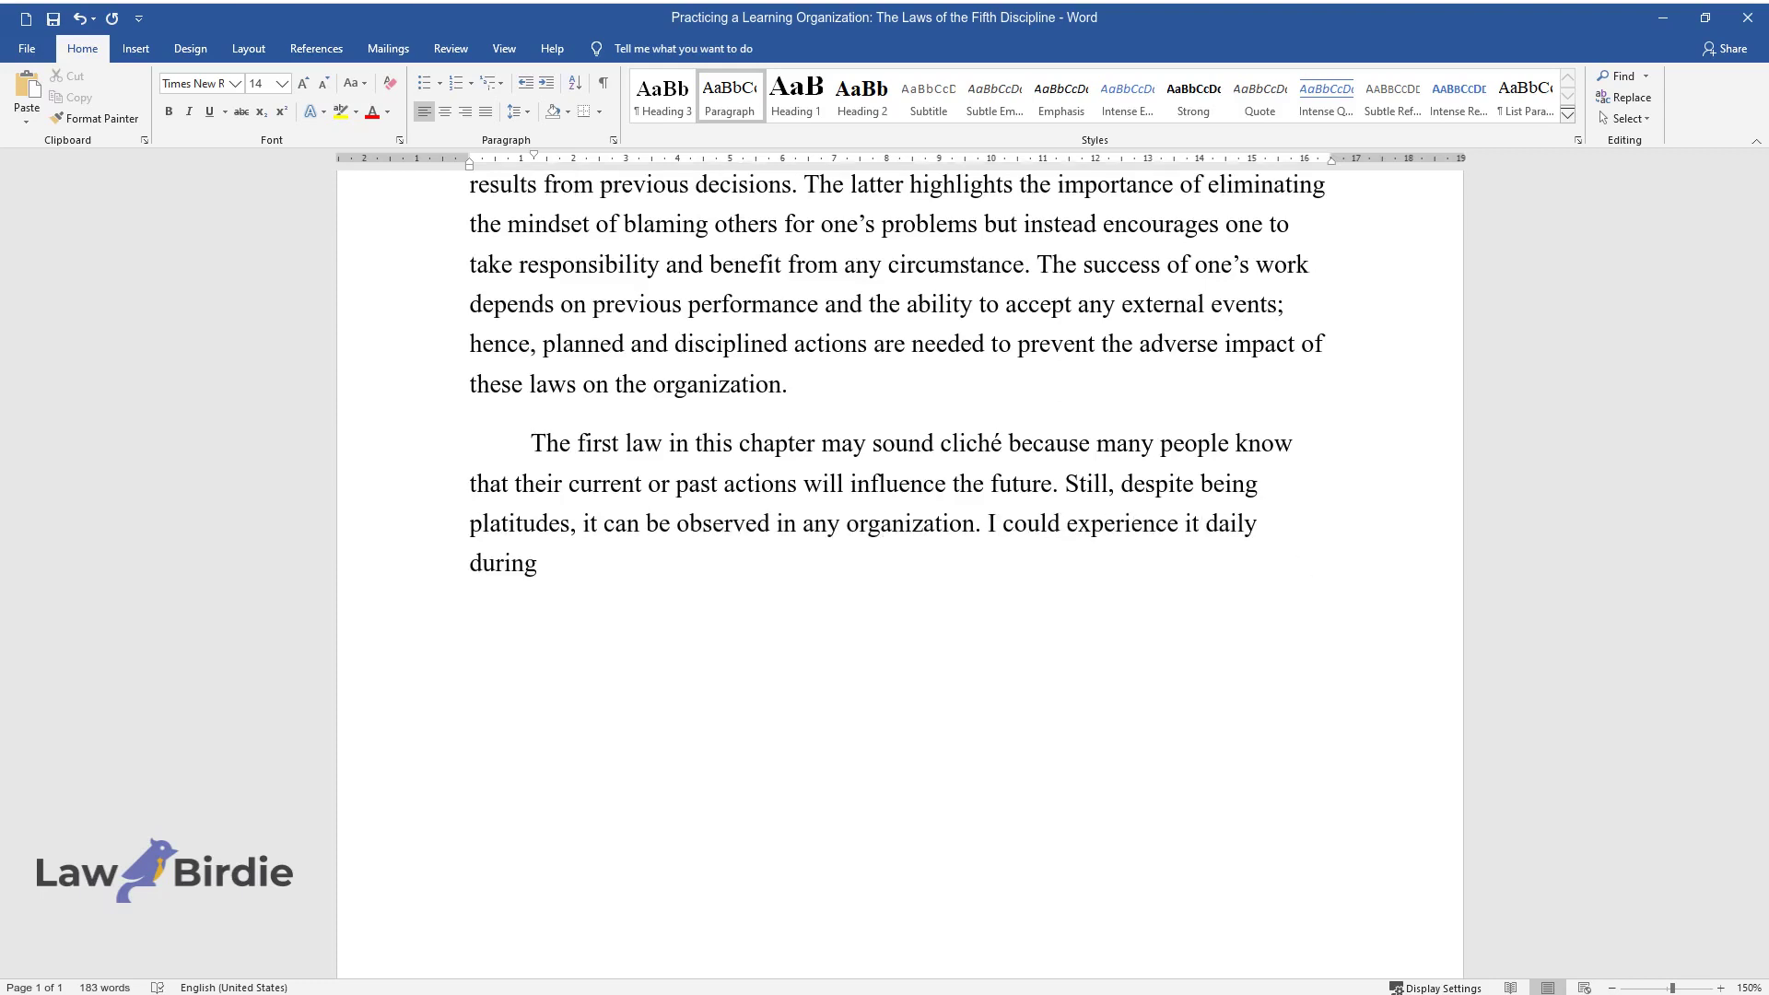
text(that biot)
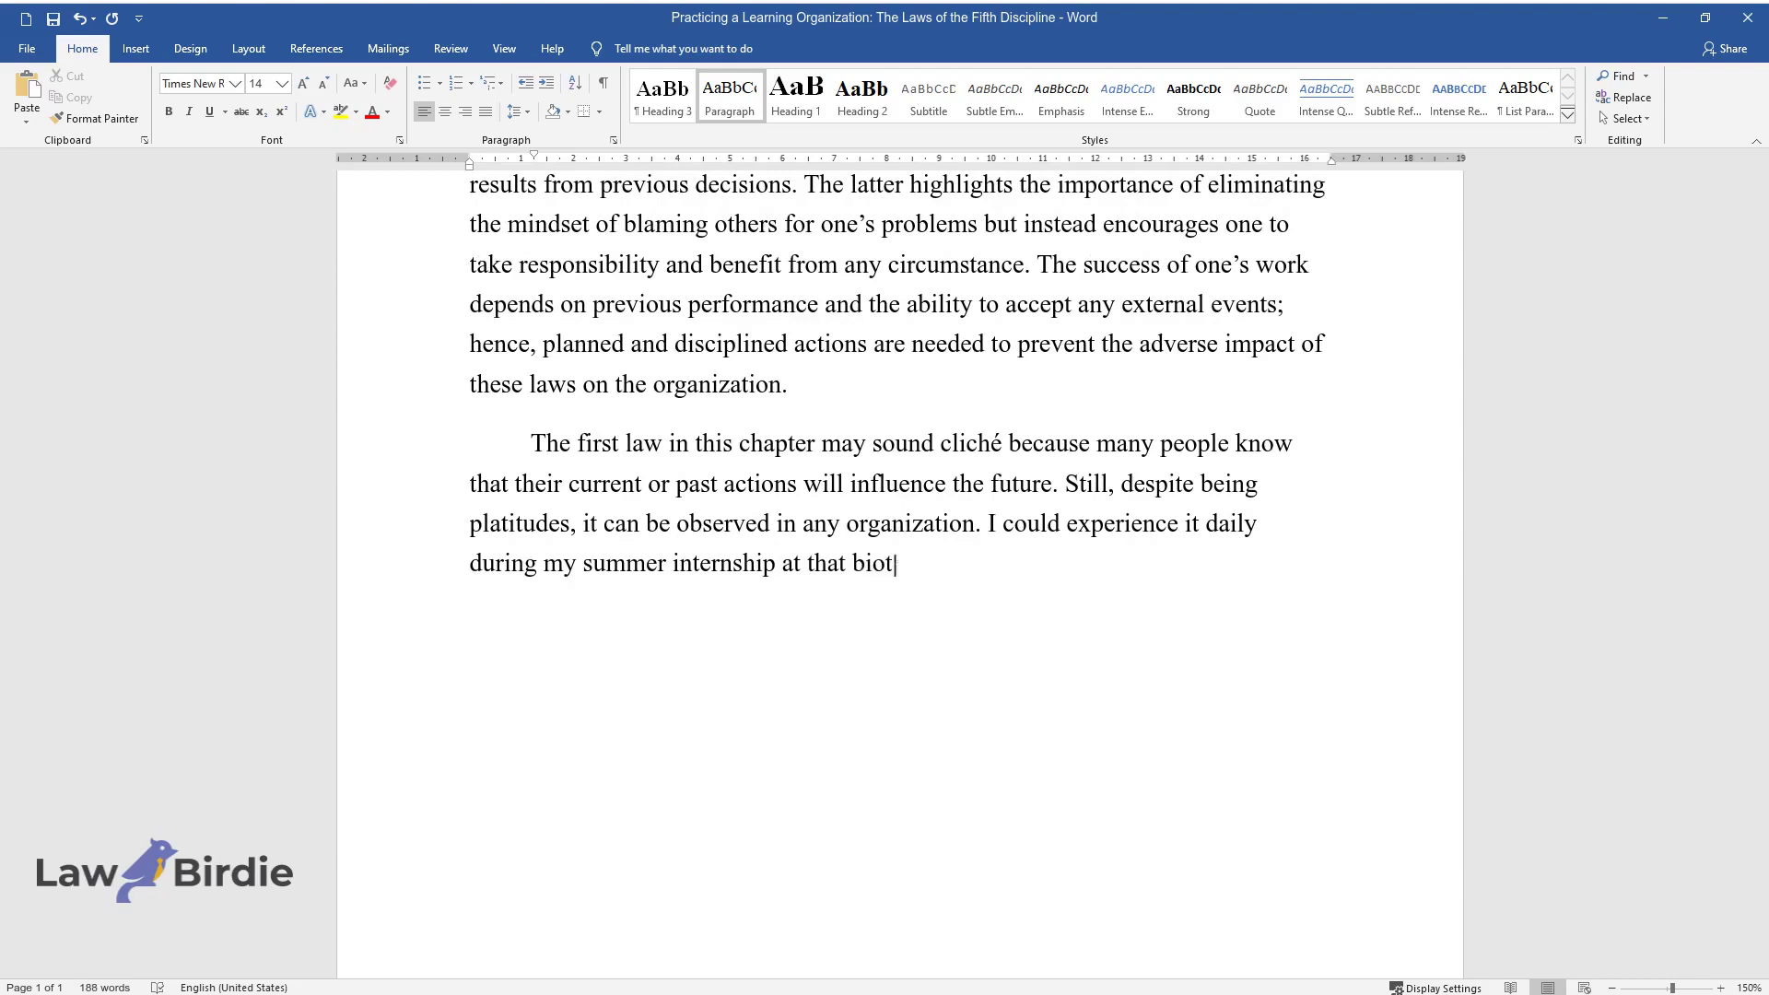
text(echnology firm. For example, if I)
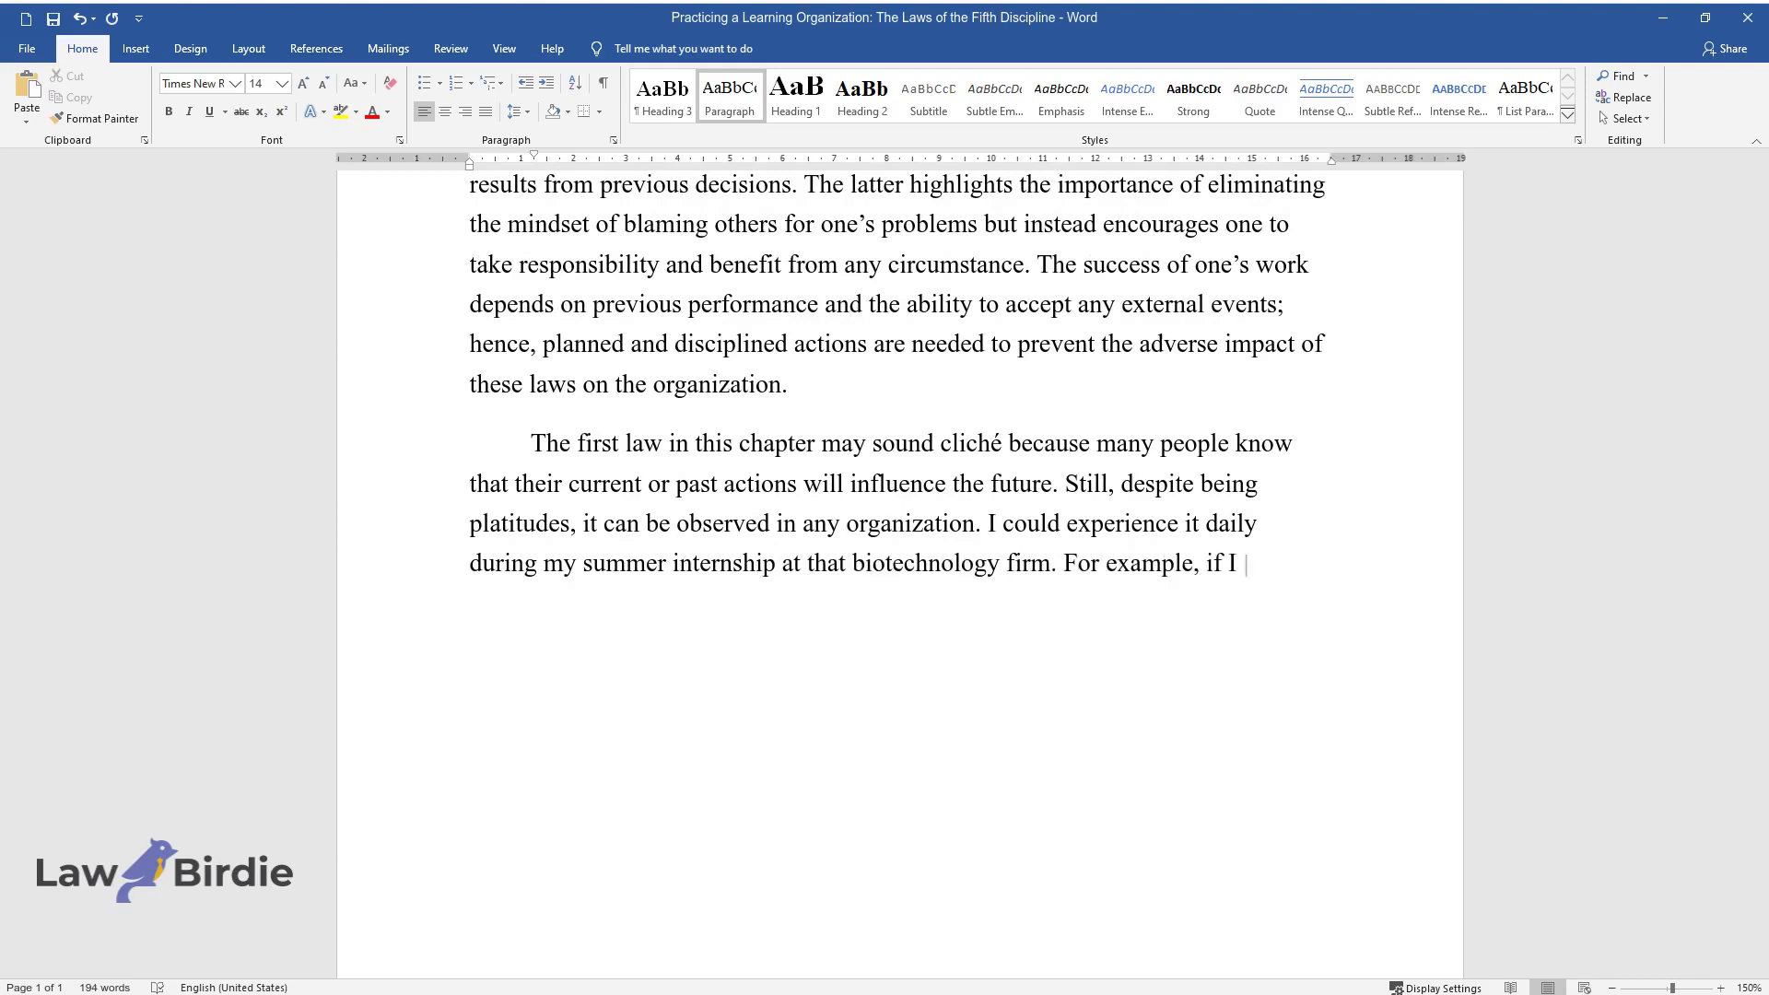
text( did not review th)
text(e literature on t)
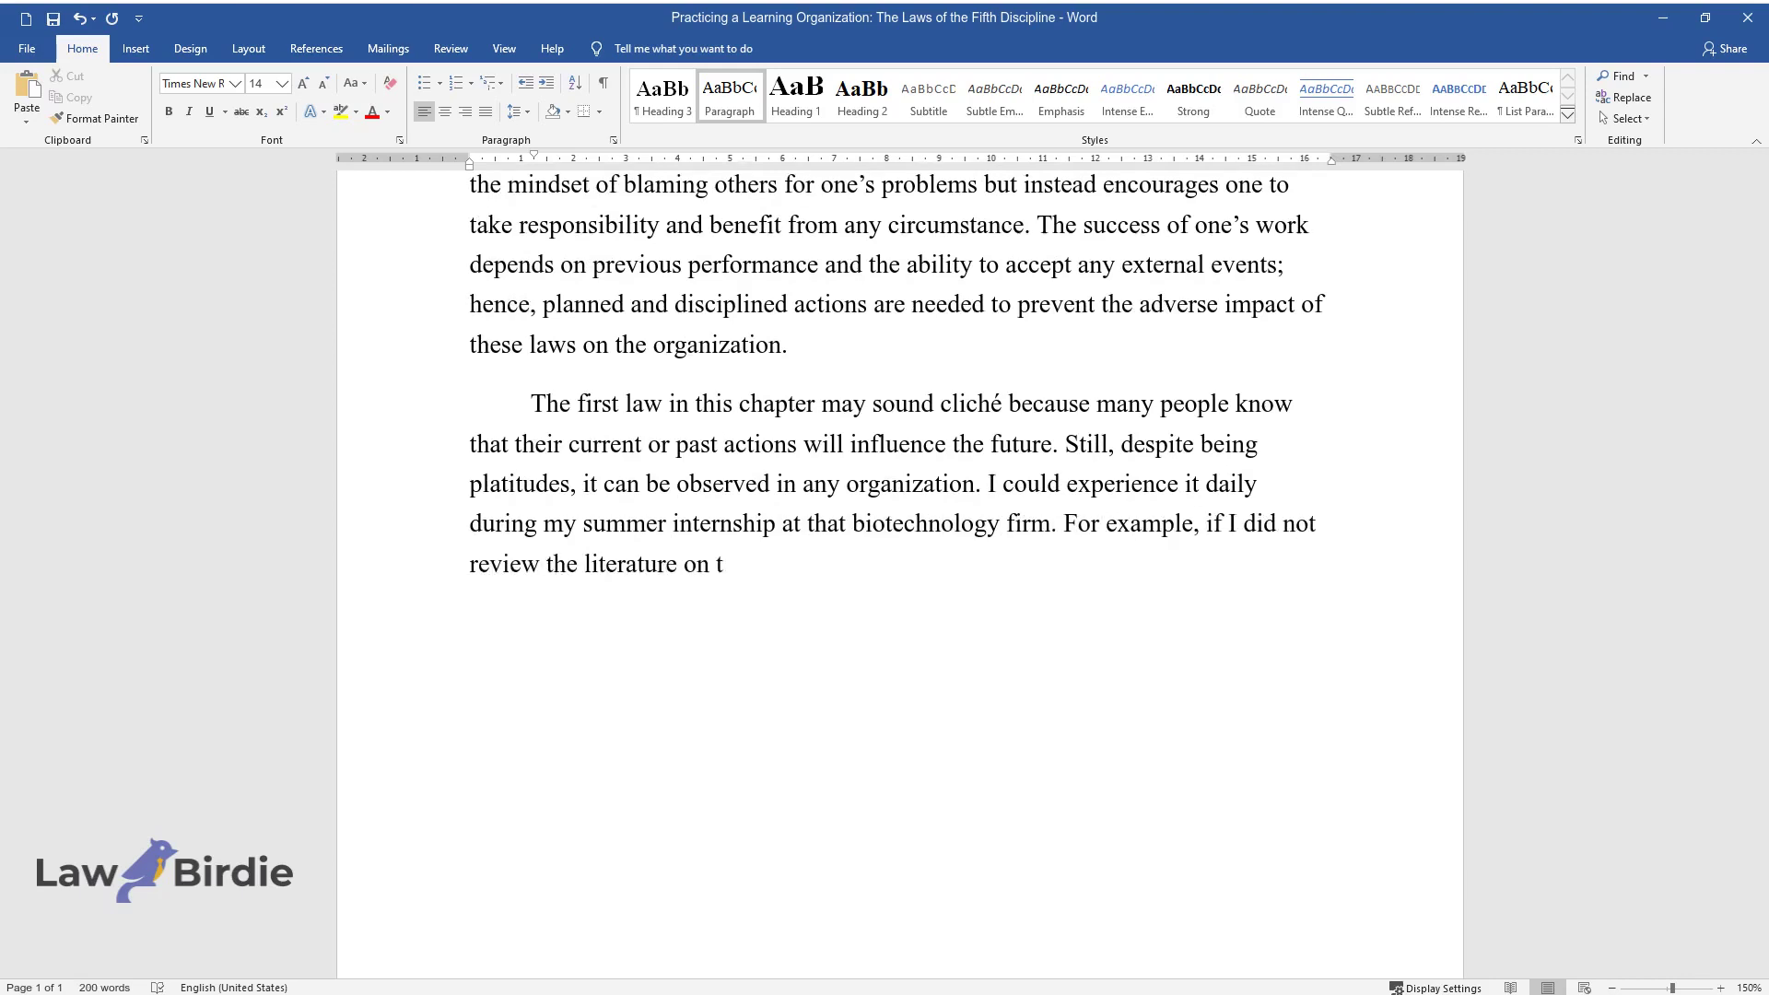
text(ime, it would accumulate, requirin)
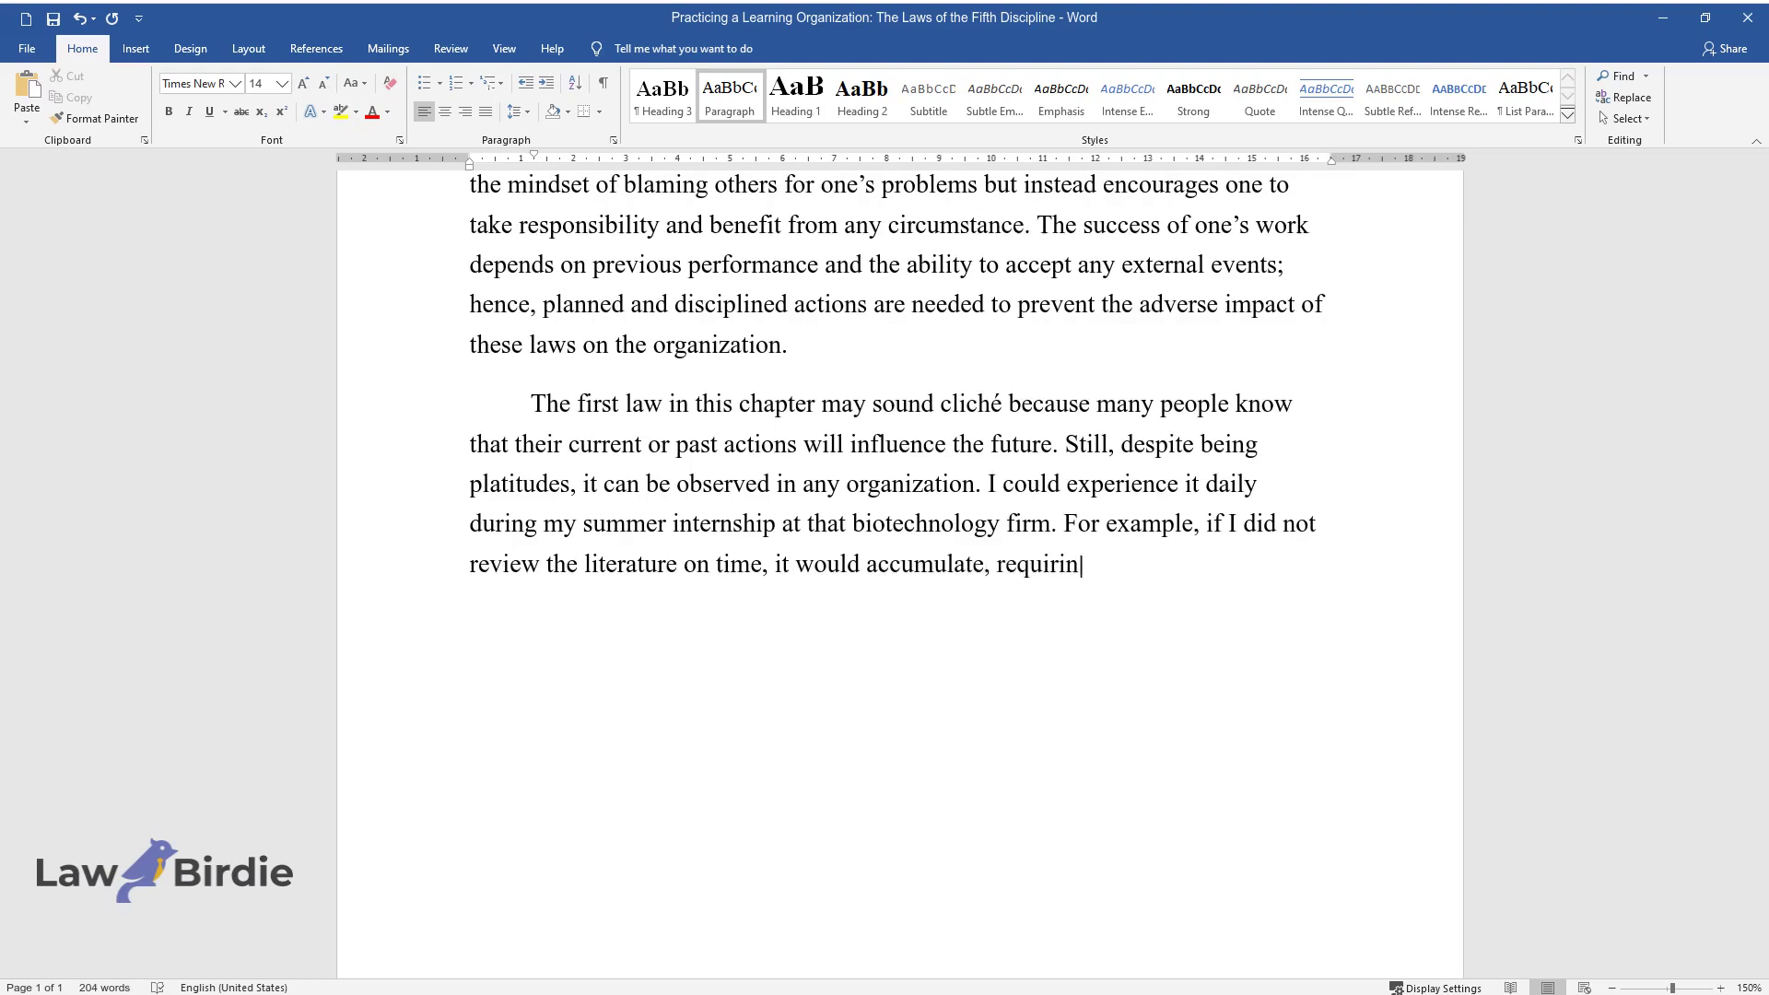
text(g me to spend my weekends reading )
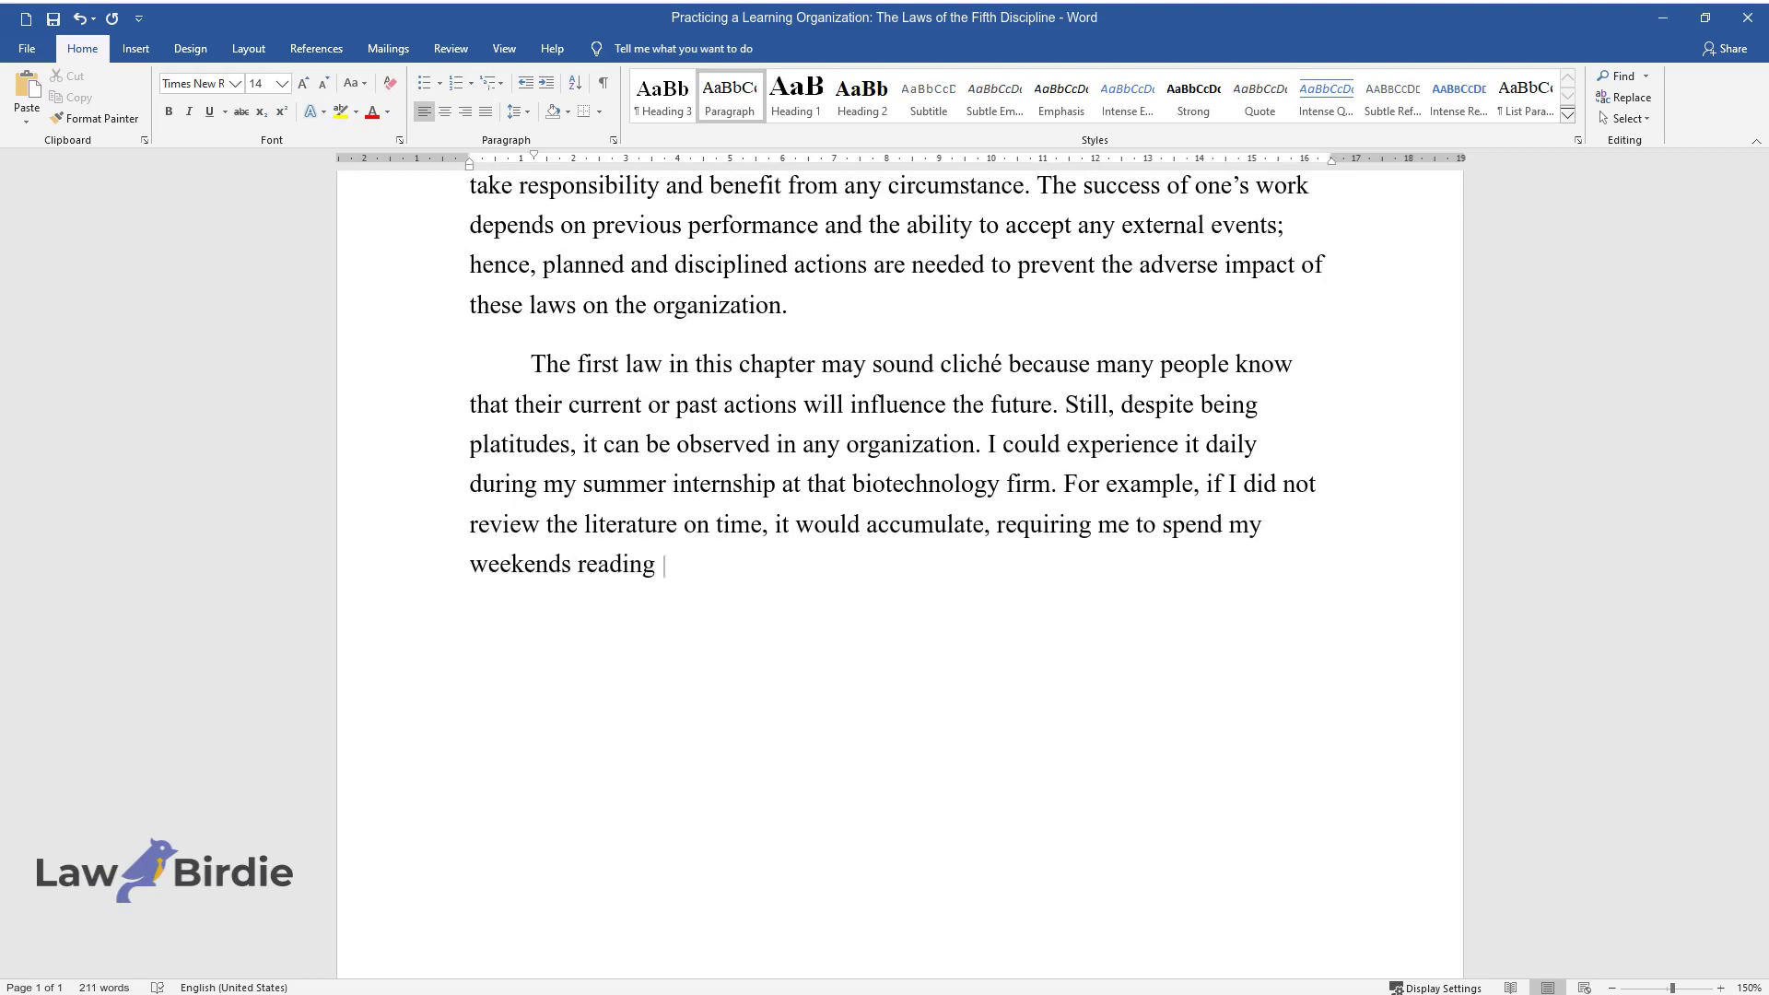
text(all the articles. Furthermore, if)
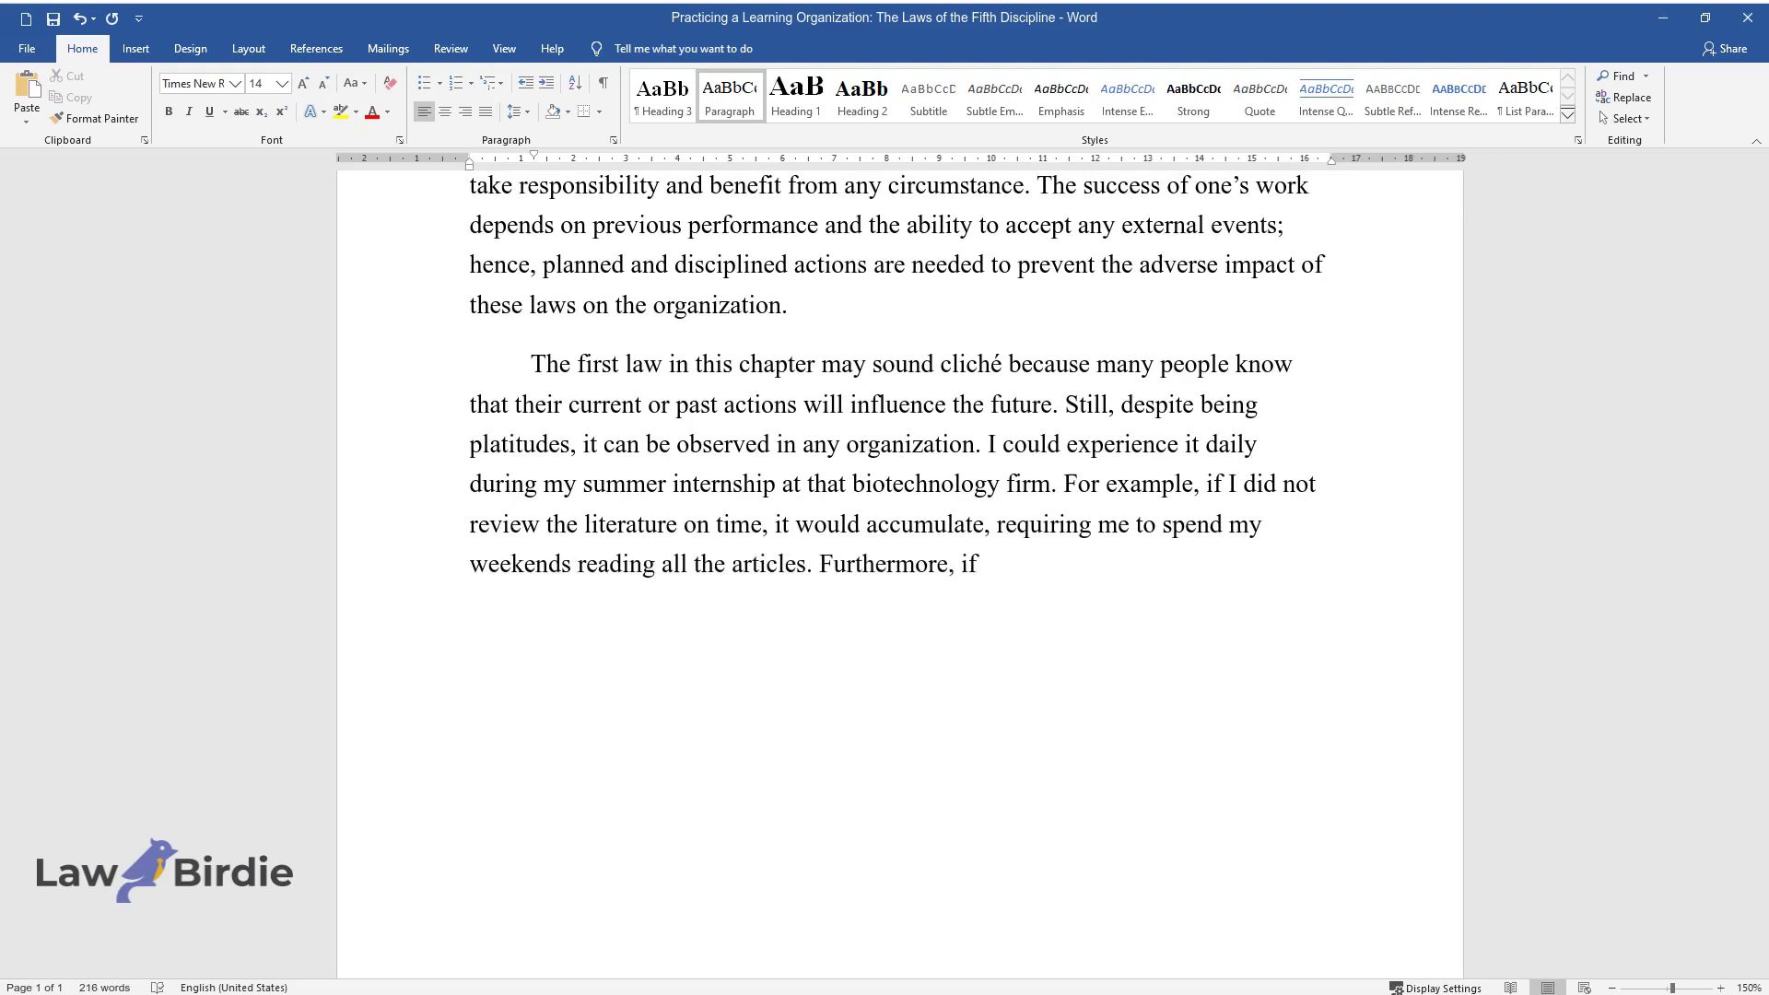
text( the team I worked with did not cle)
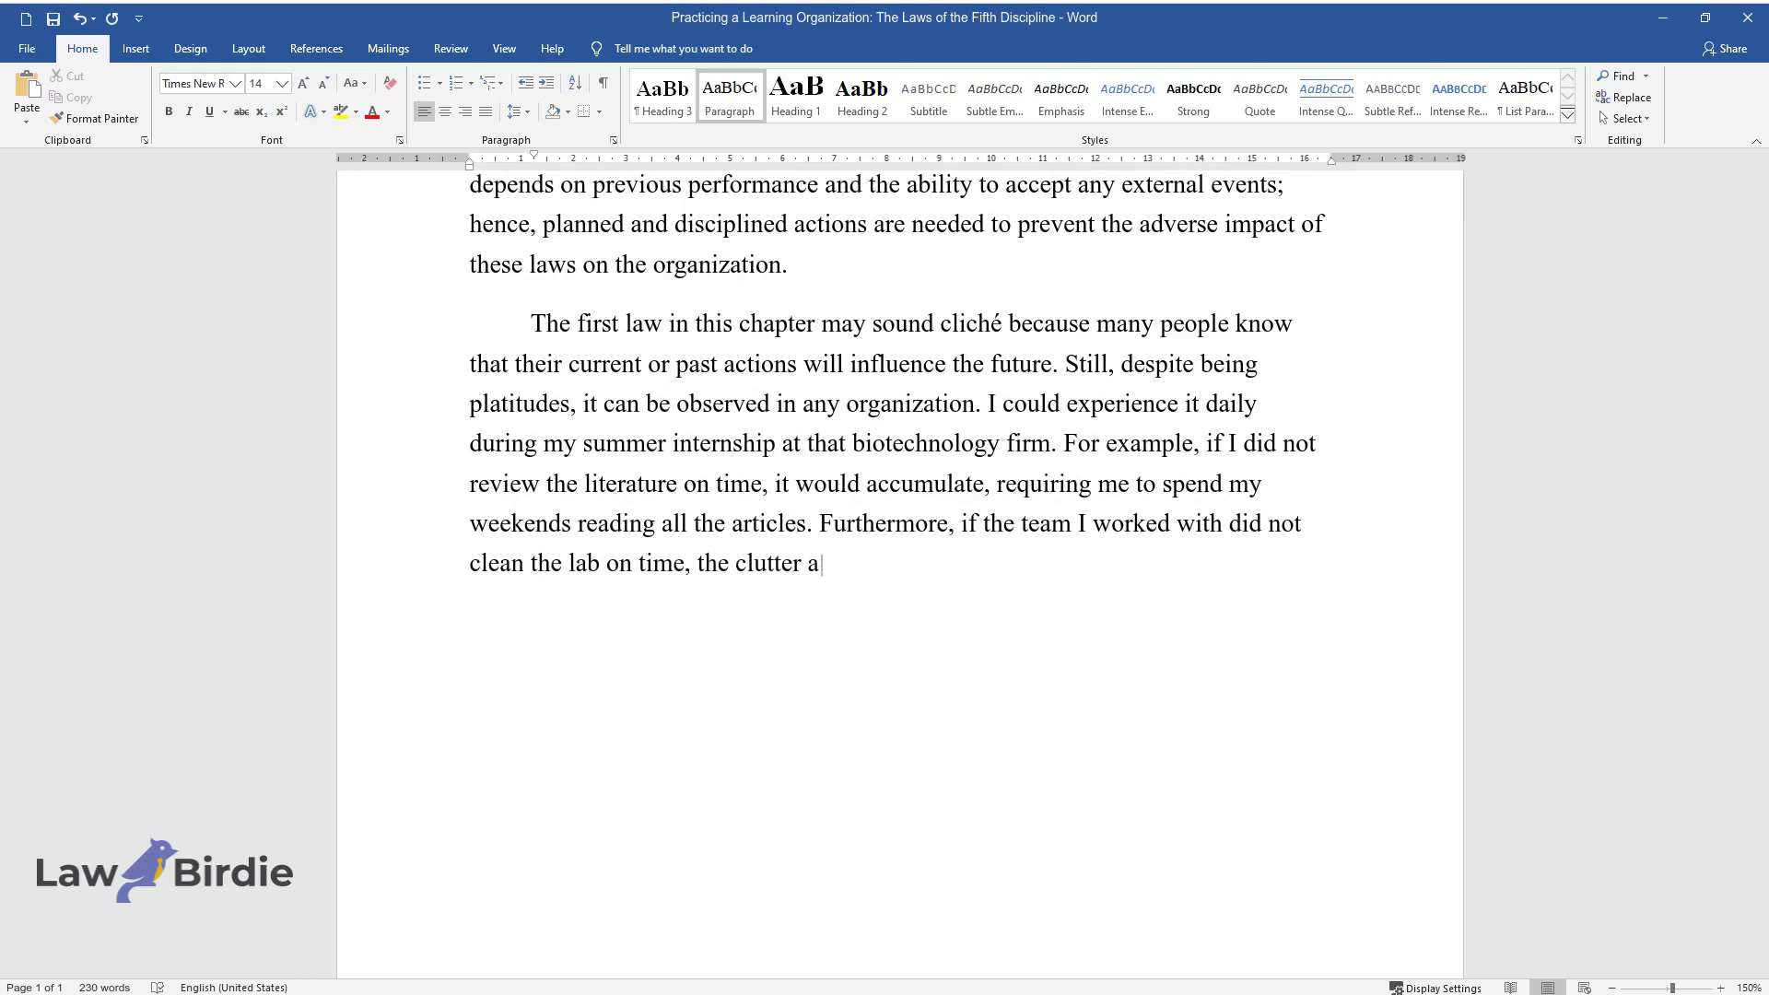
text(an the lab on time, the clutter and dirt would be amassed, so our experiments suffered from contamina)
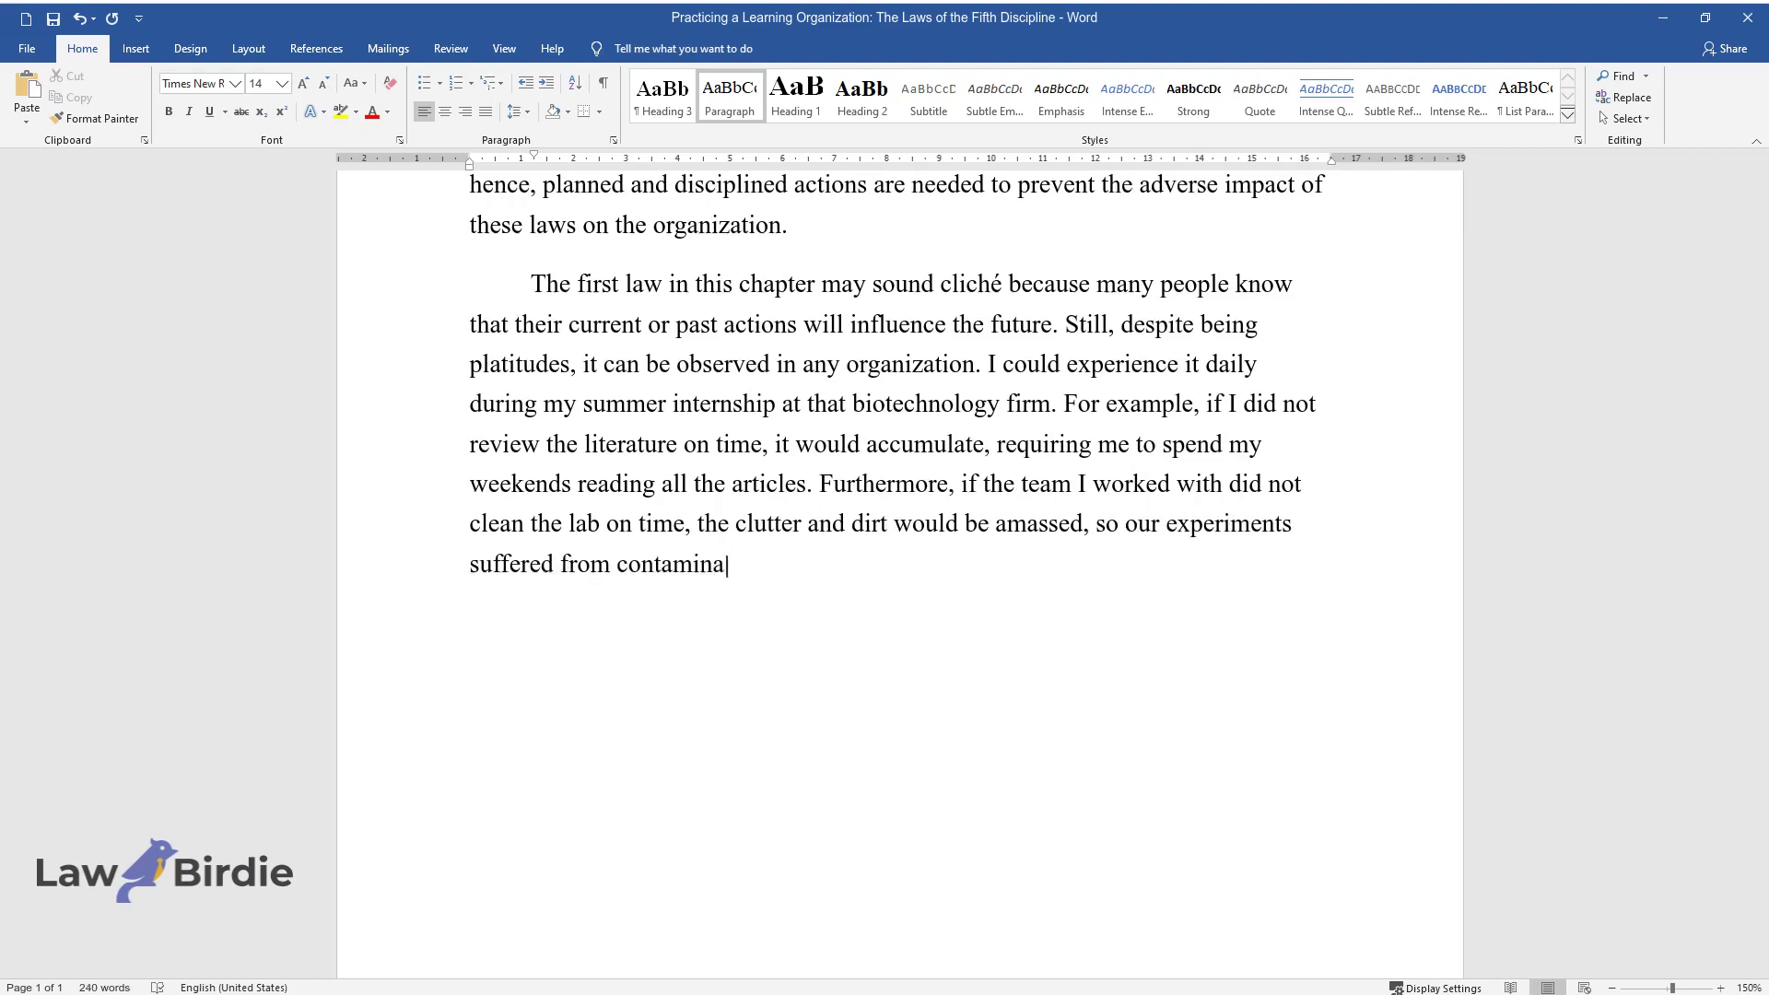
text(tion.)
Step: End the first-law paragraph after the lab contamination example and begin a new paragraph
key(Return)
Step: Write the paragraph 'Since I hope to work with this company again after graduation…' proposing three prevention ideas
text(Since I )
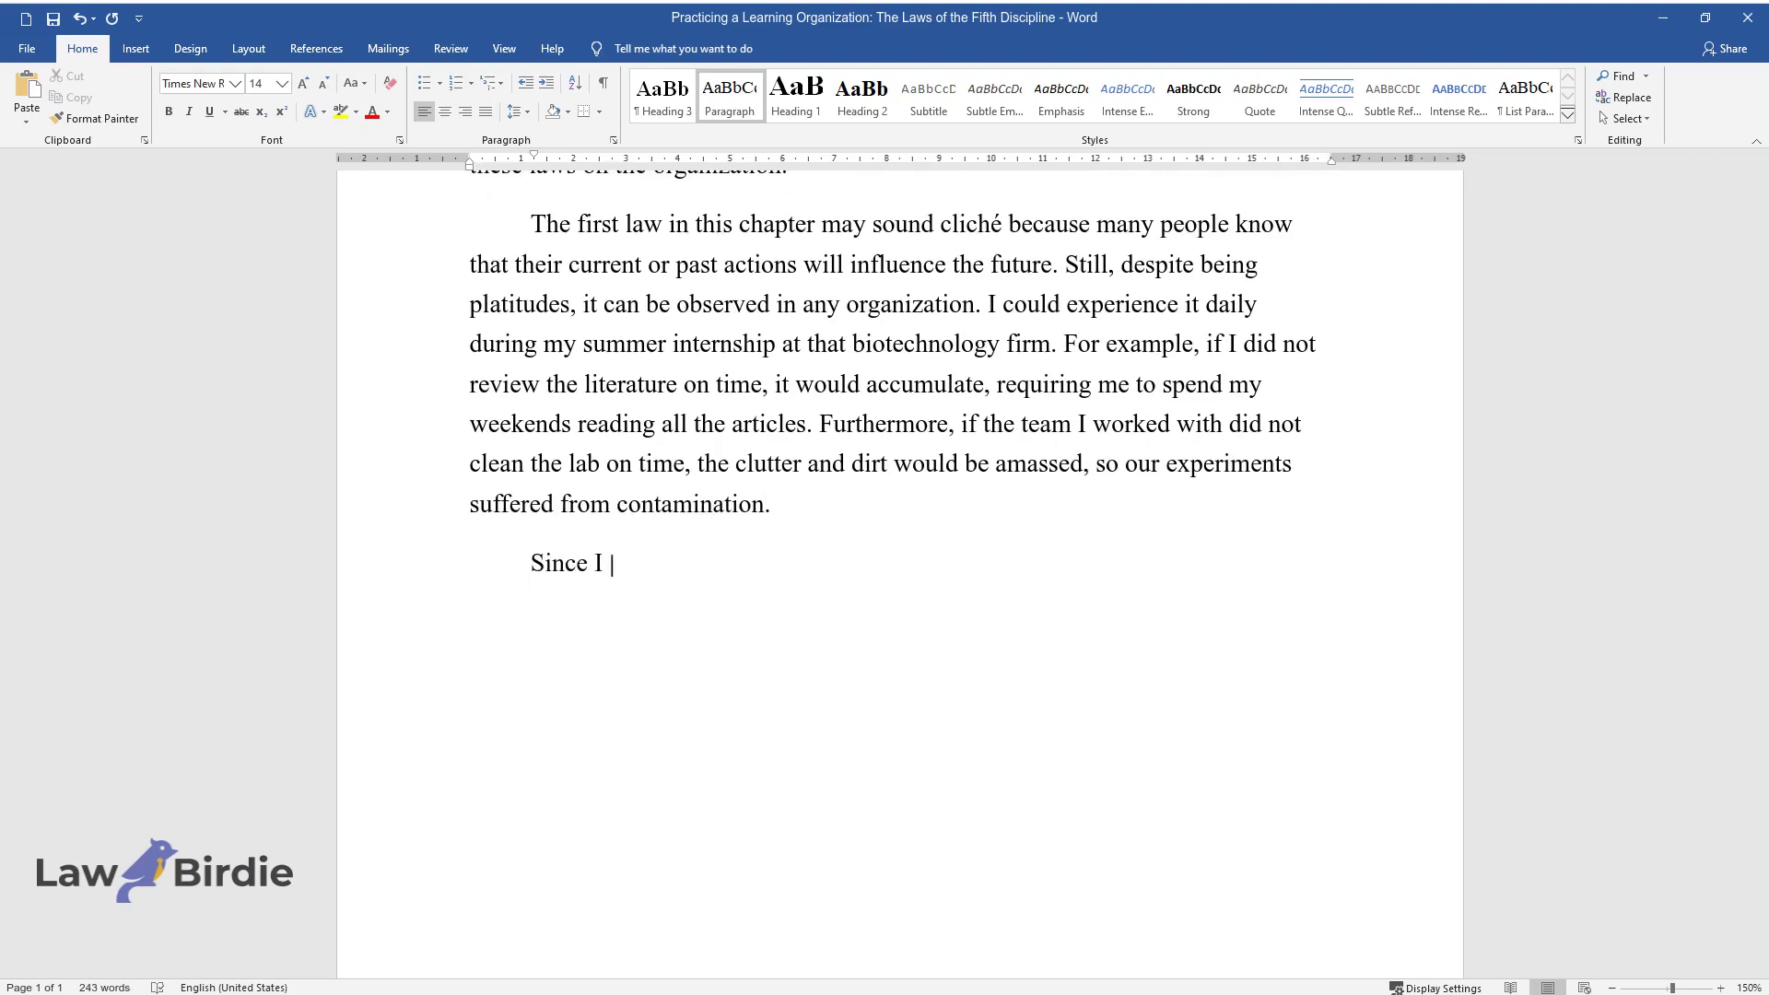
text(hope to work with this company again)
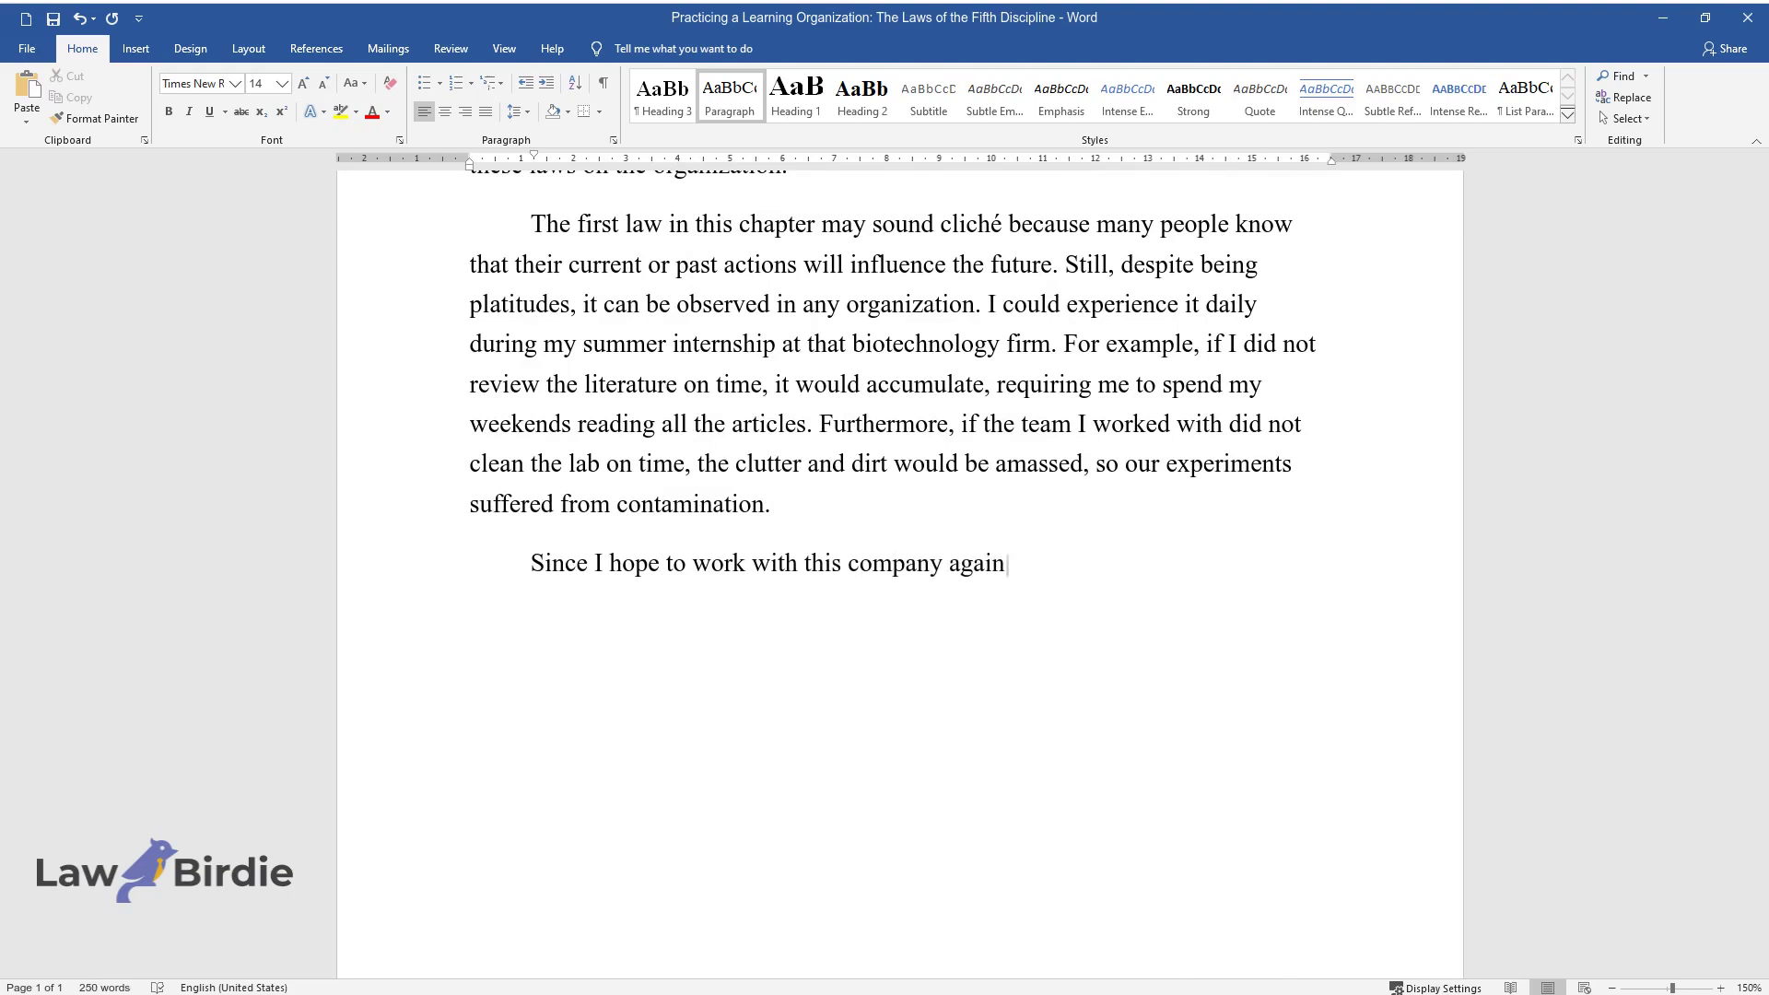
text( after graduation, I considered thr)
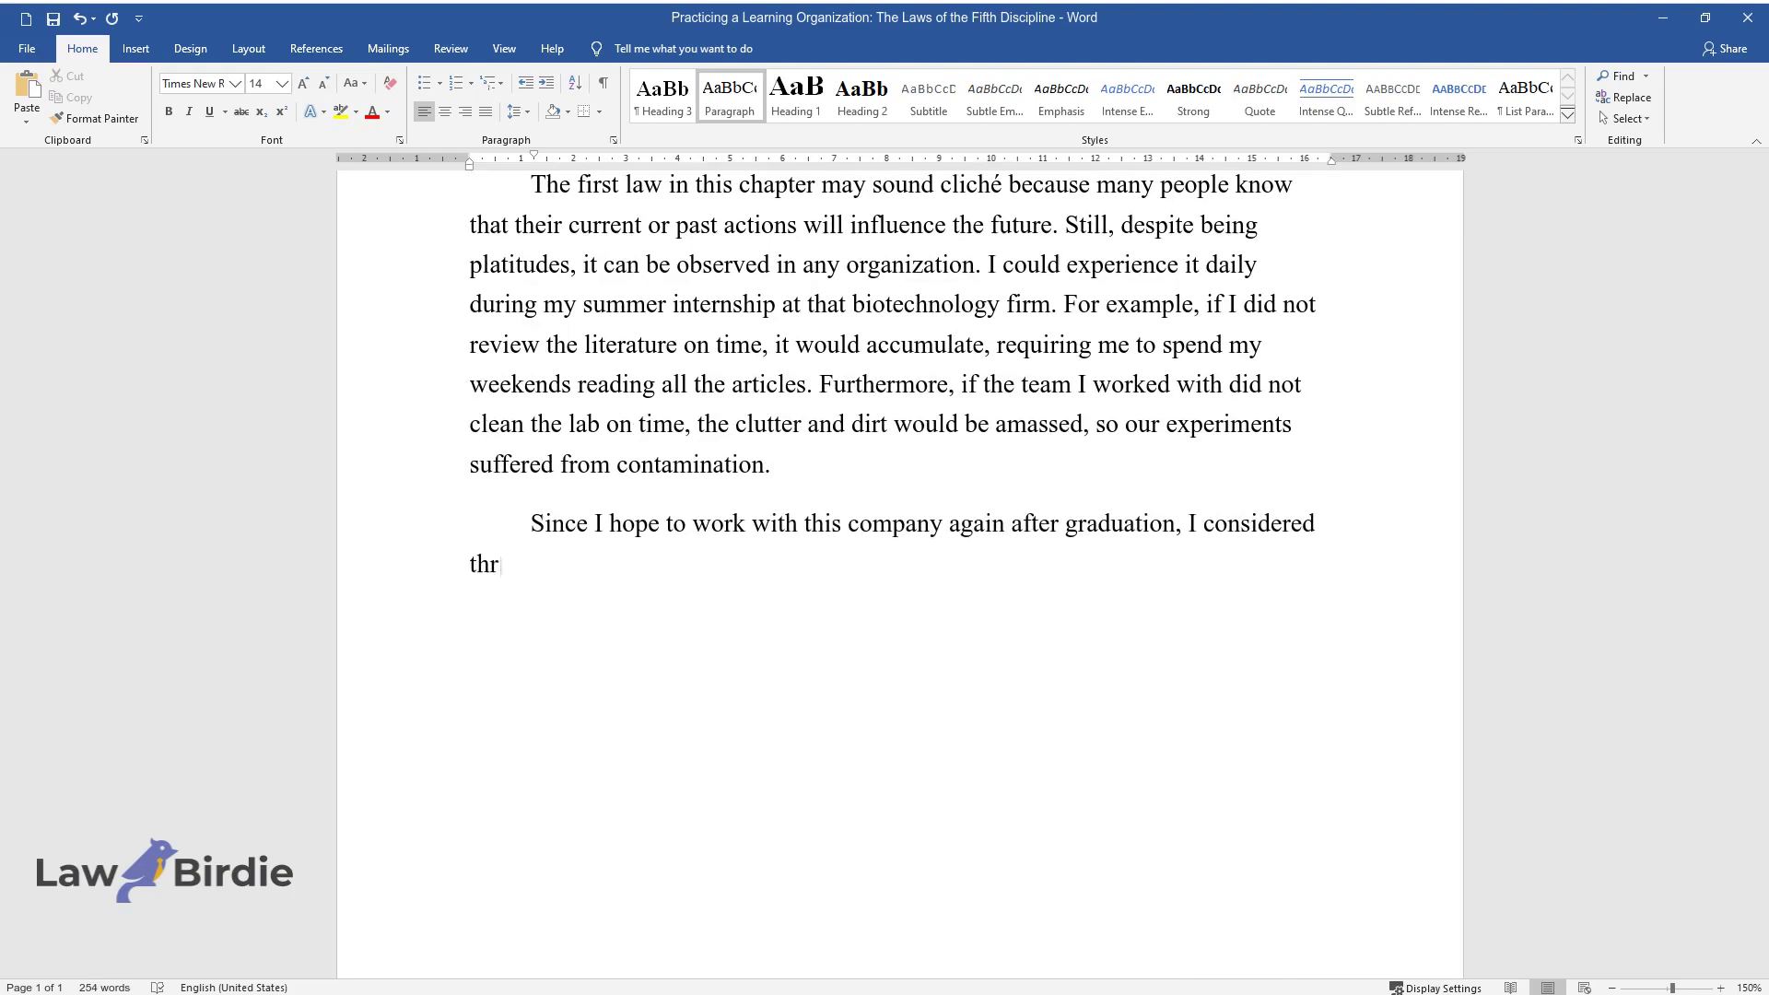
text(ee possible ways to prevent this law)
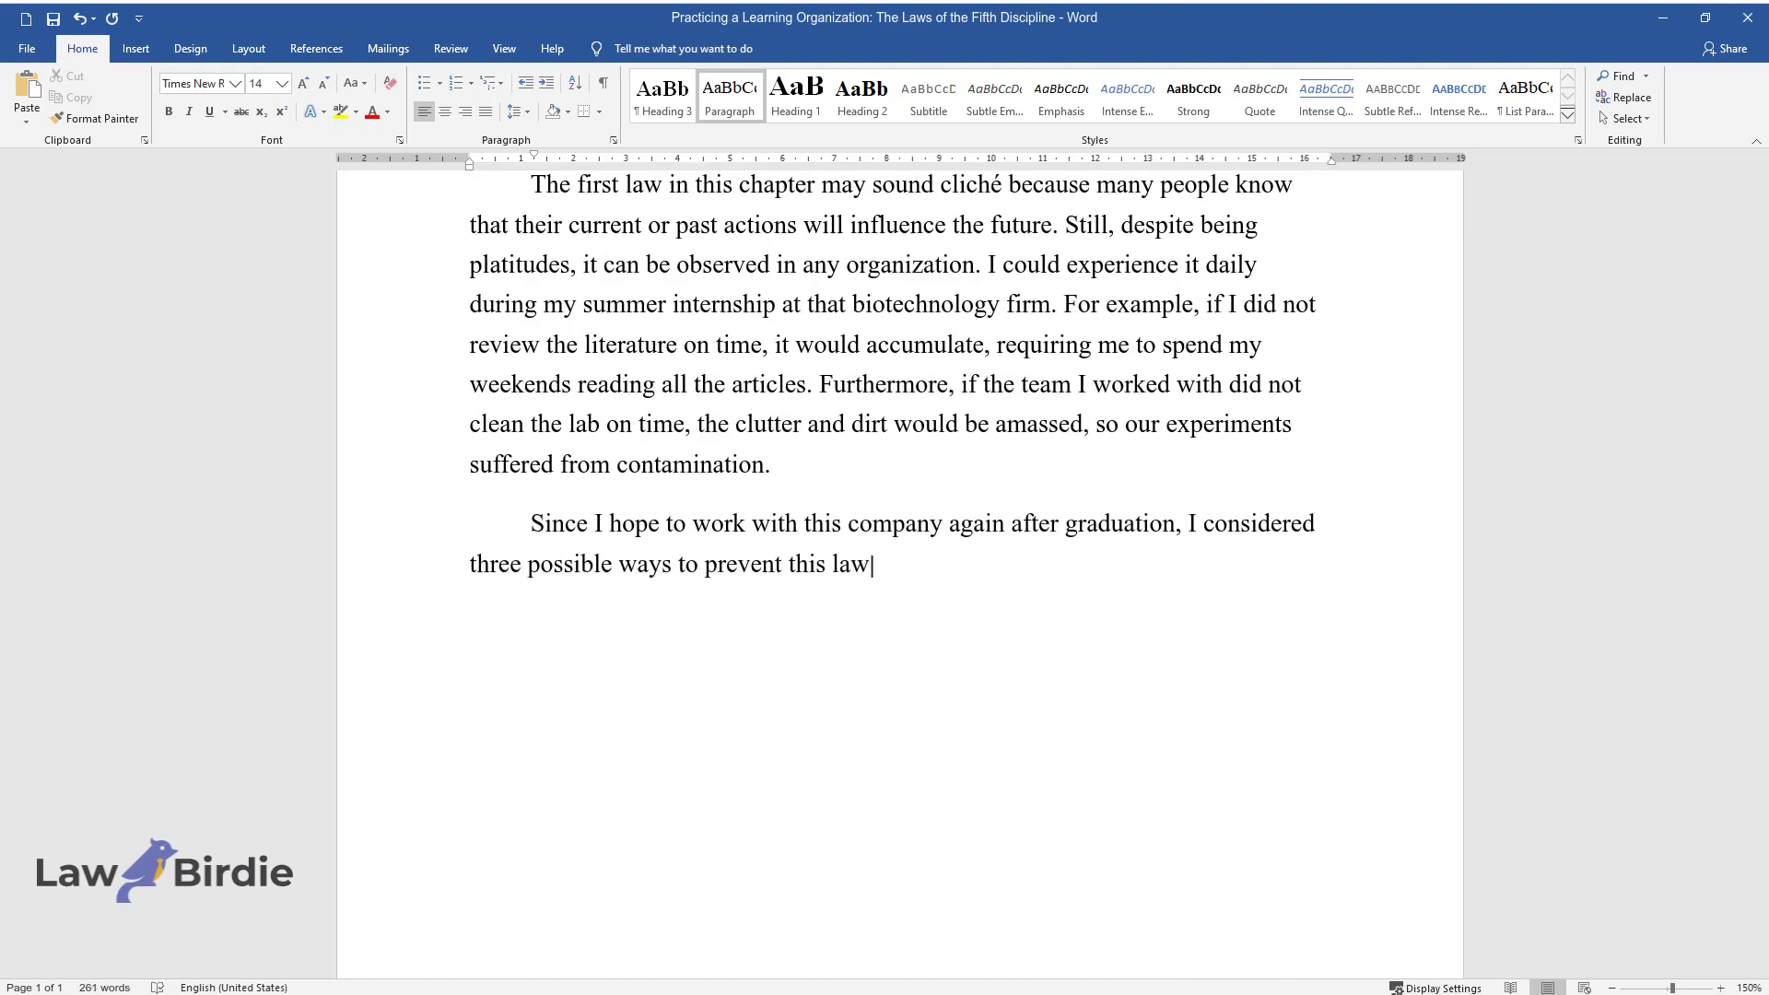
text( from impacting this organization. F)
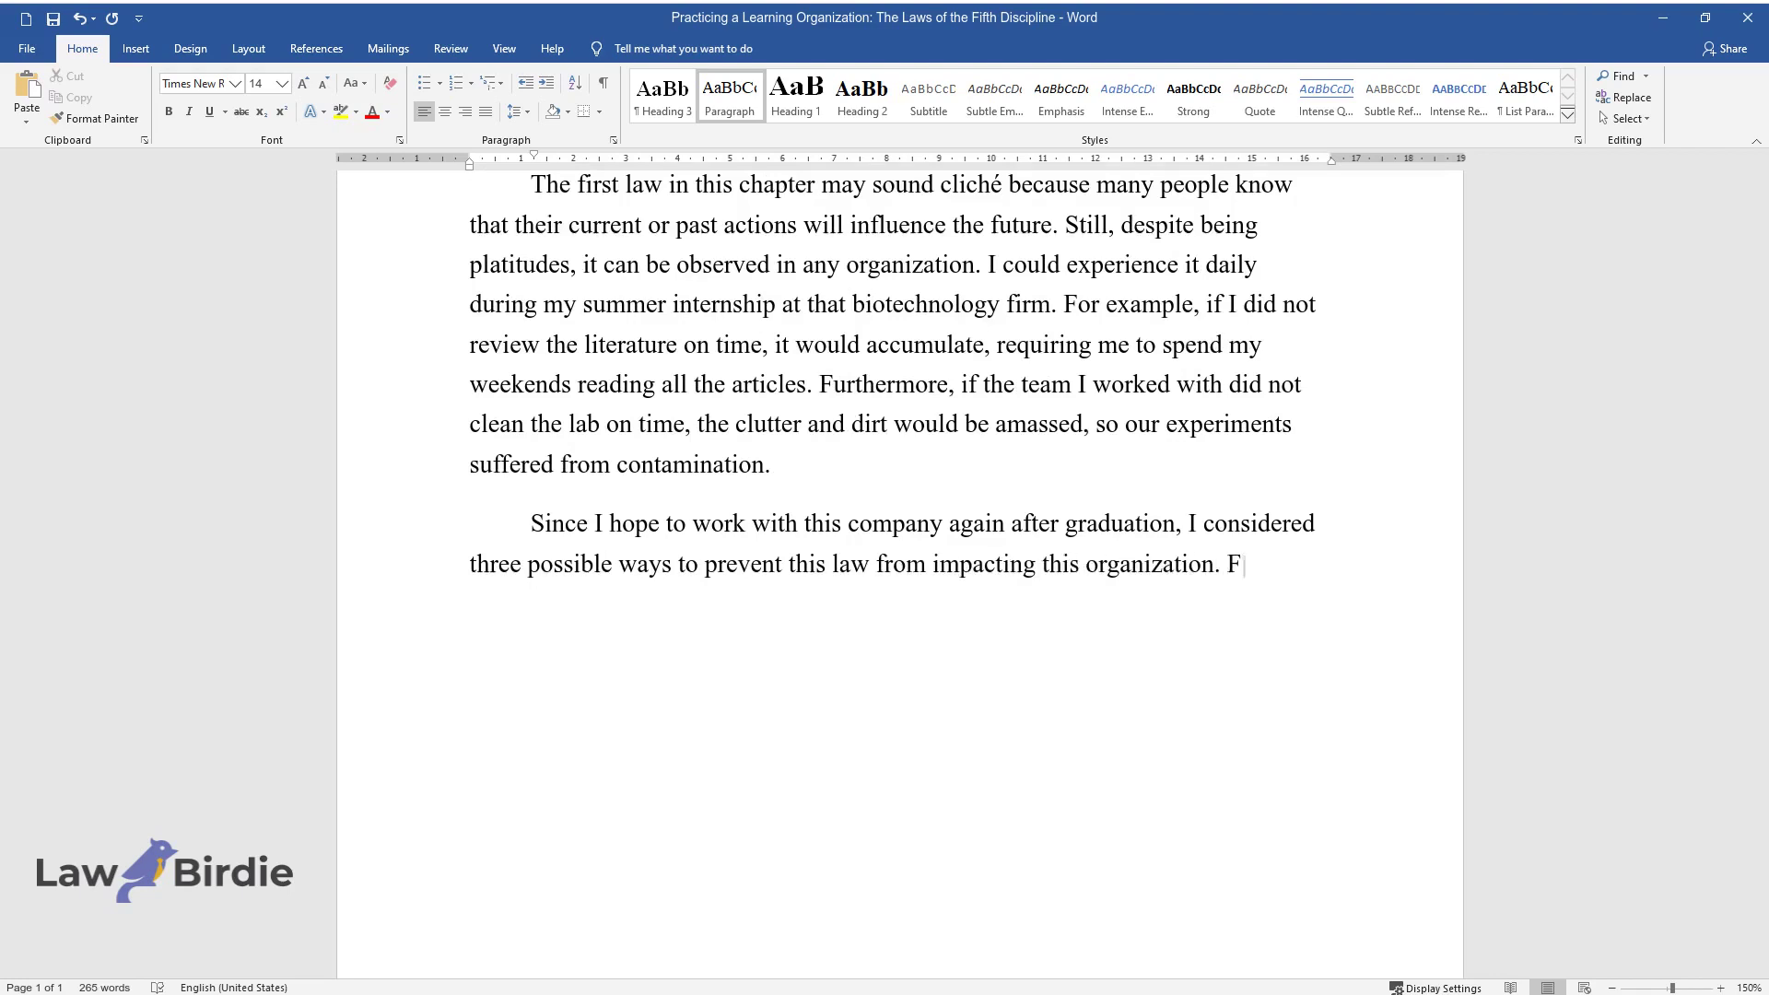
text(irstly, since nearly all employees should have updated knowled)
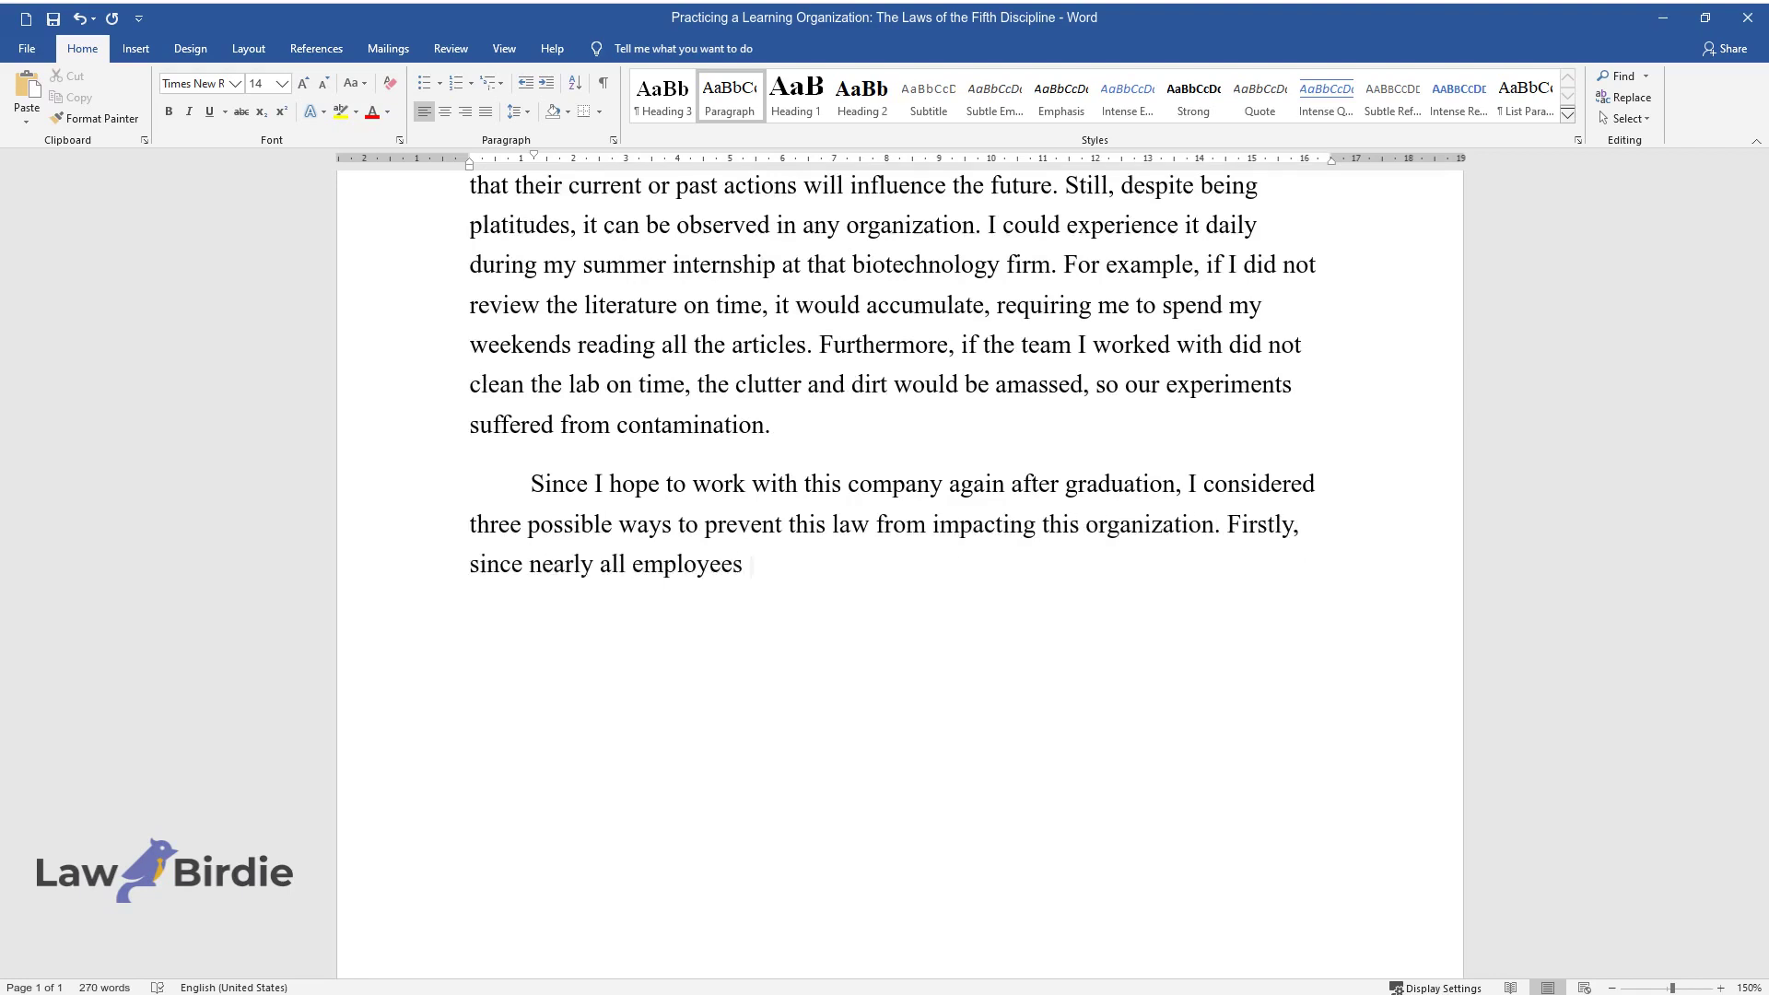
text(ge about )
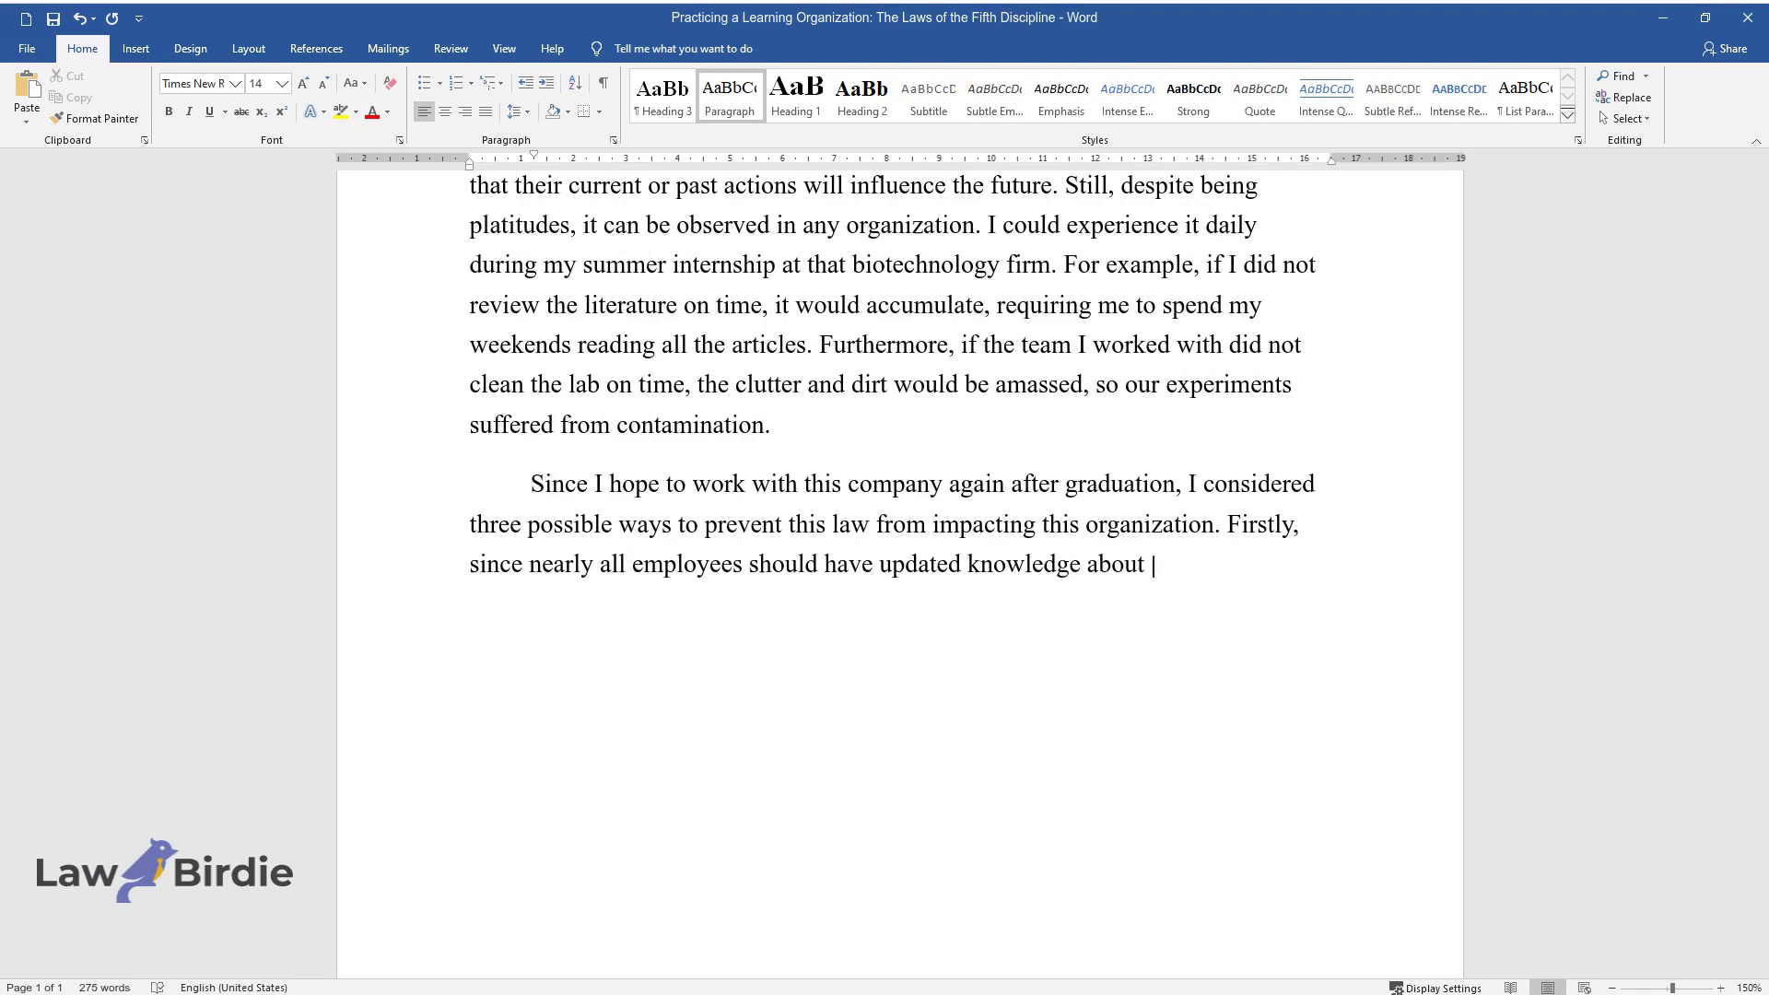
text(the new trends in the industry, I wo)
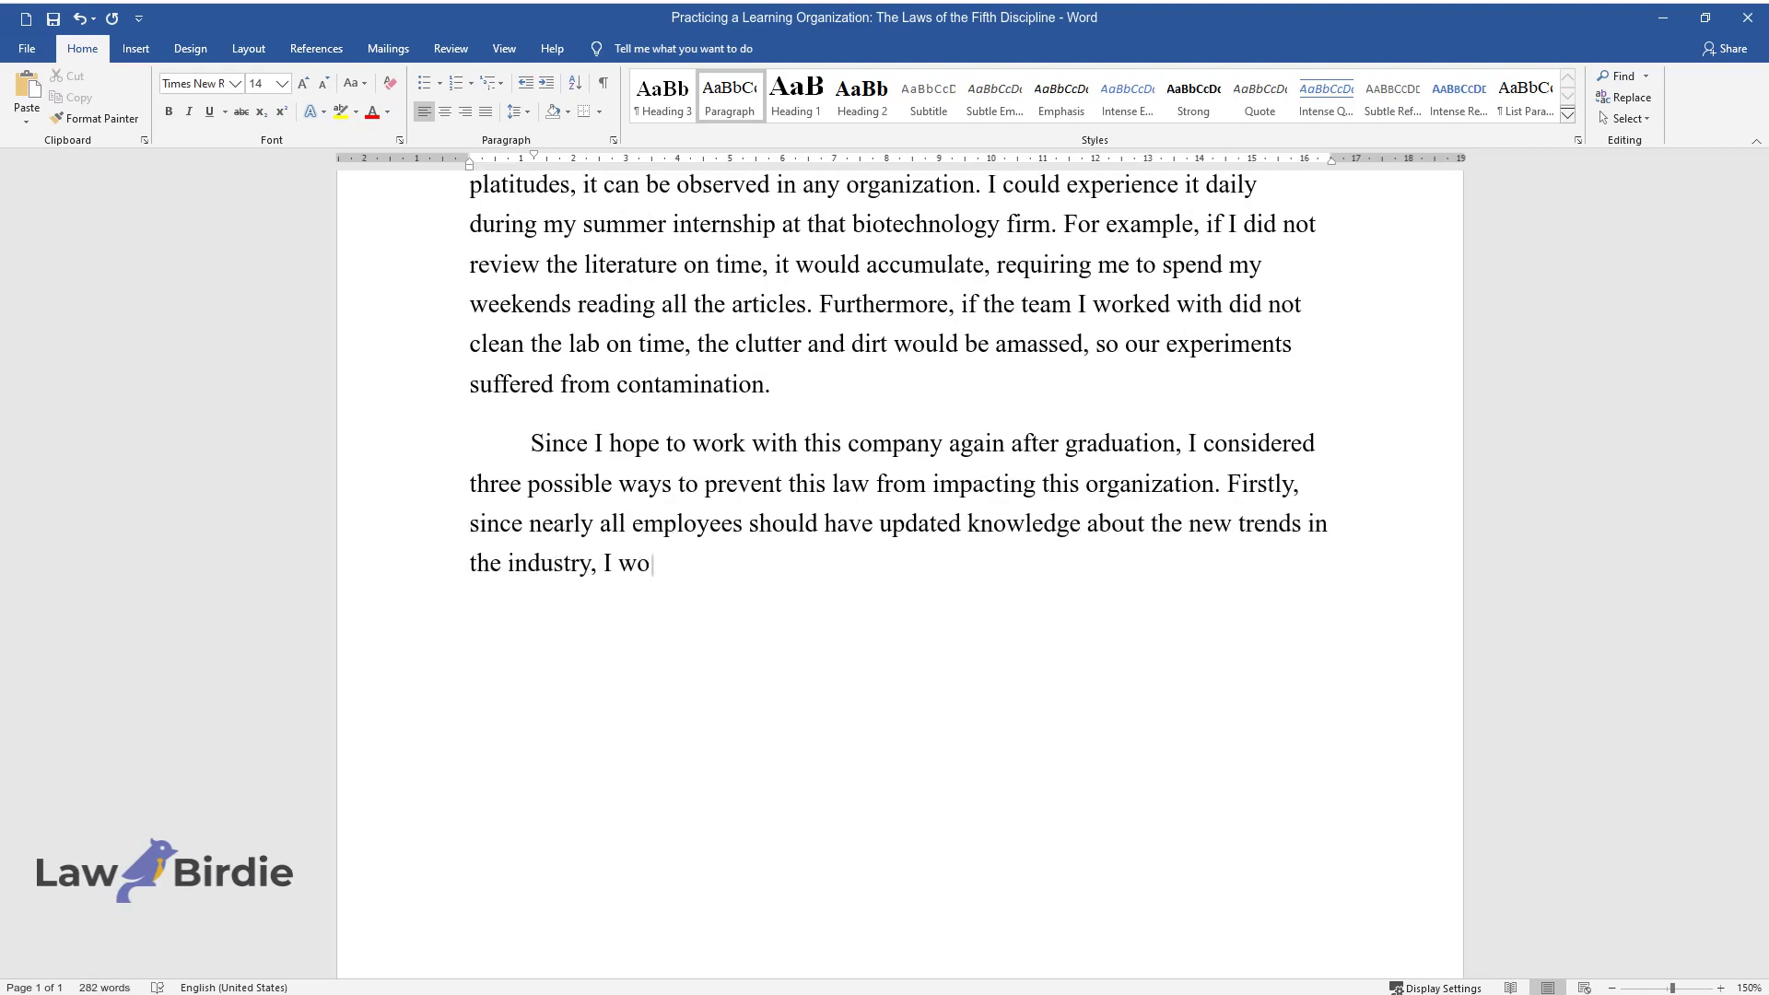
text(uld create one day per week when wor)
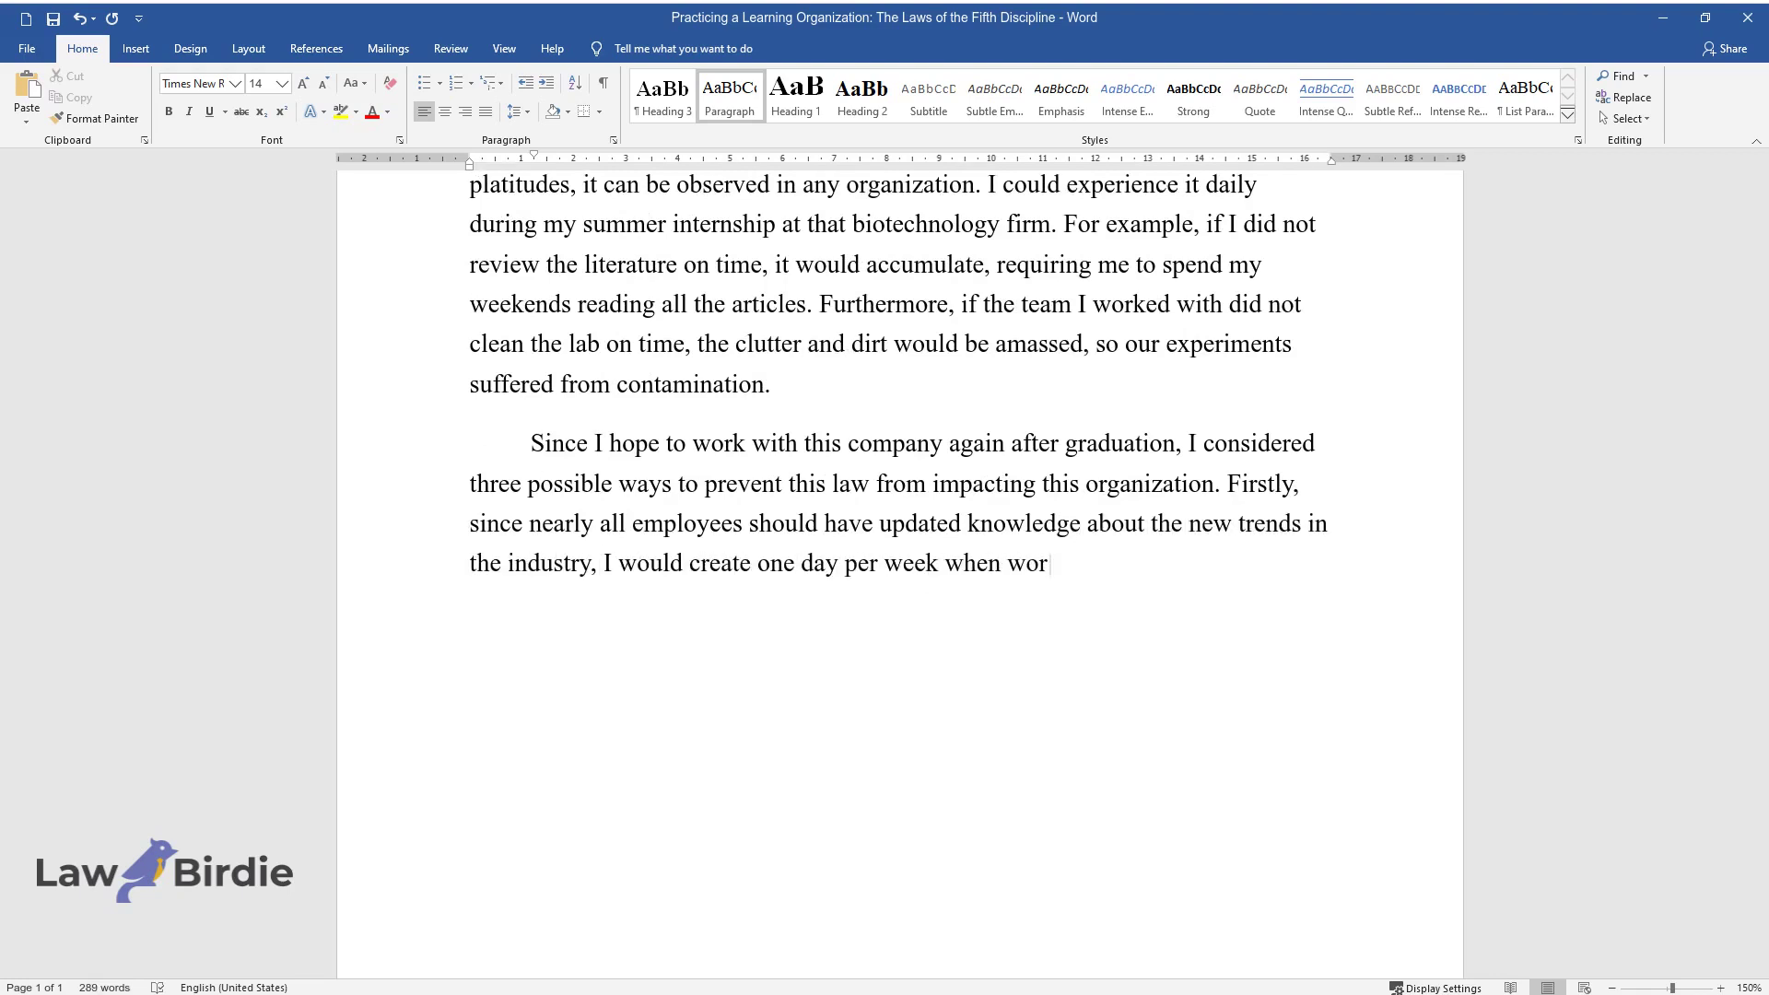
text(kers will have an opportunity to read and study. Seco)
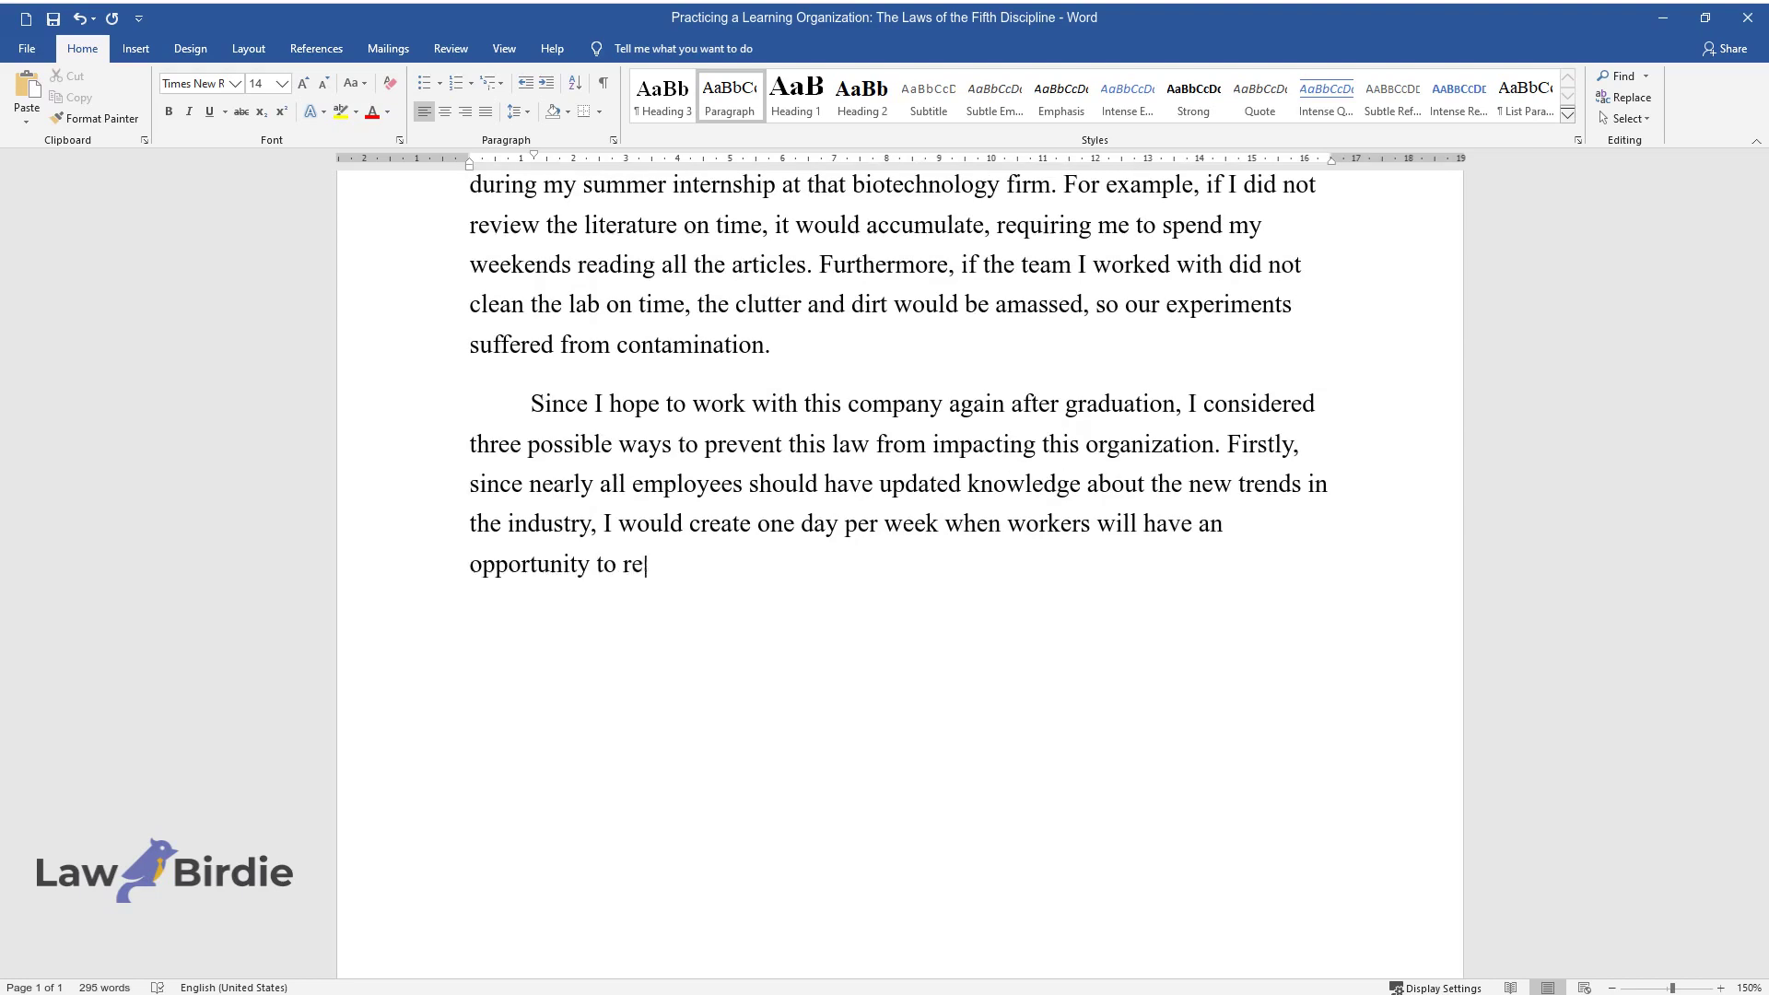
text(ndly, I recommend )
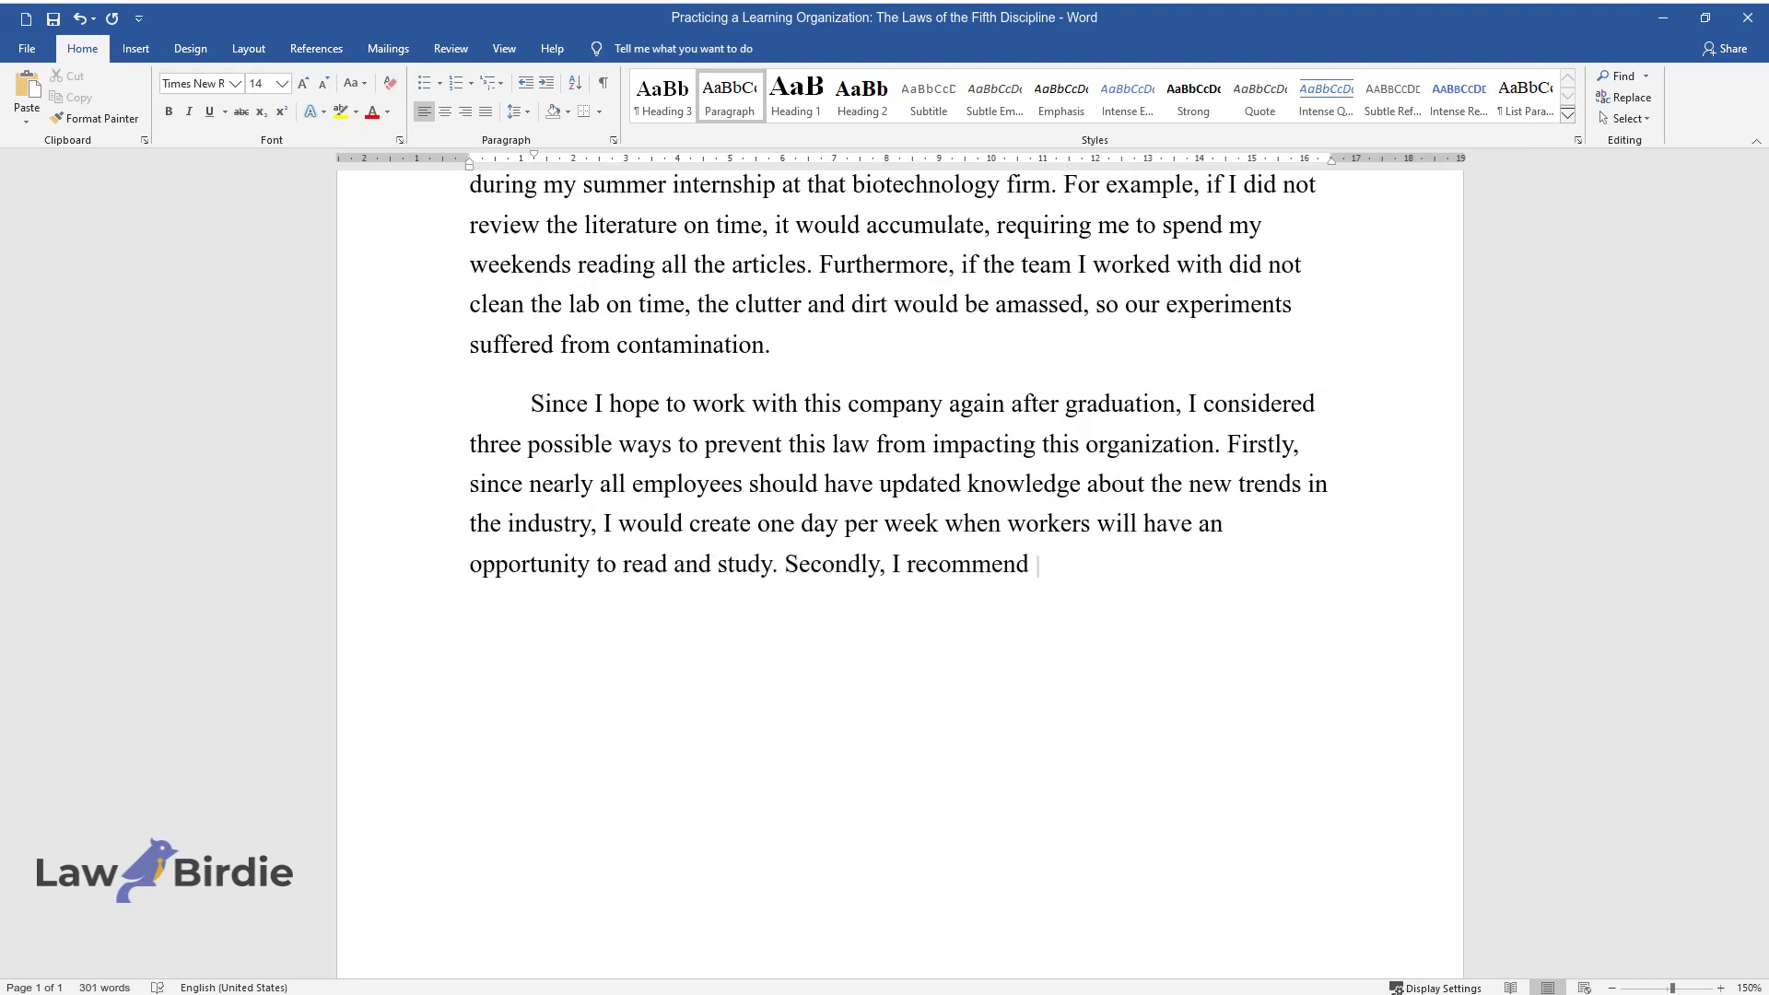
text(hiring several technicians who will )
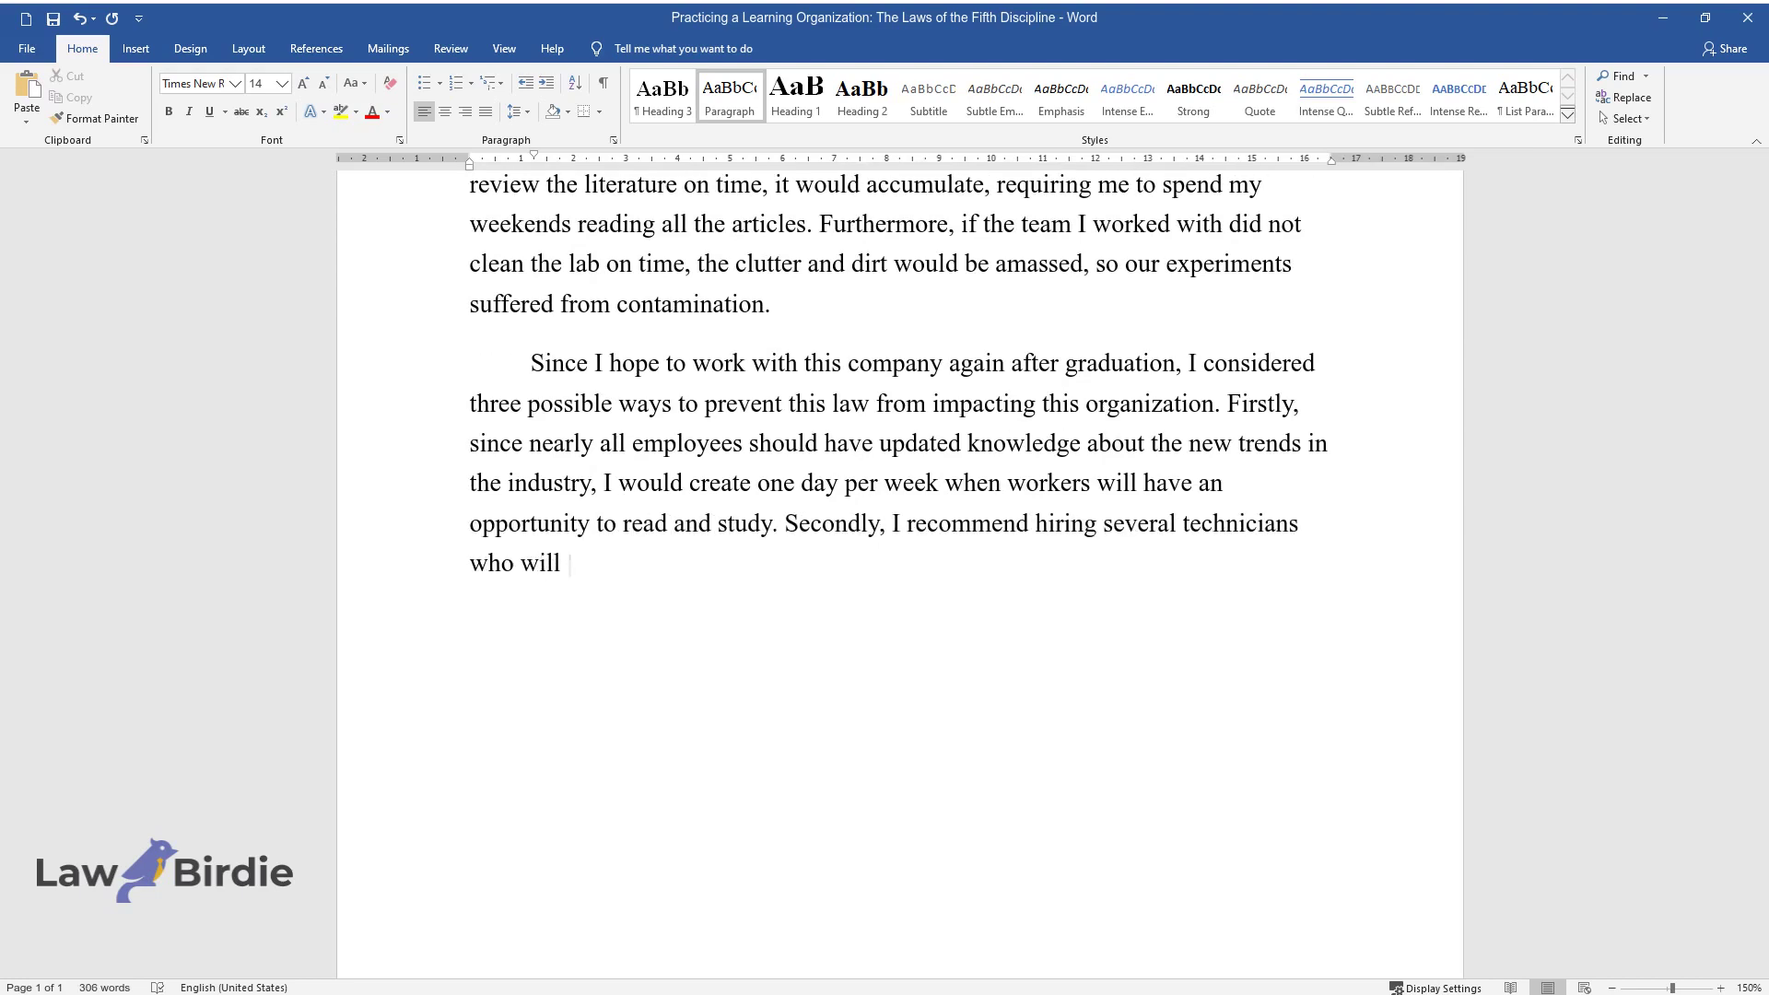
text(be only responsible for cleaning la)
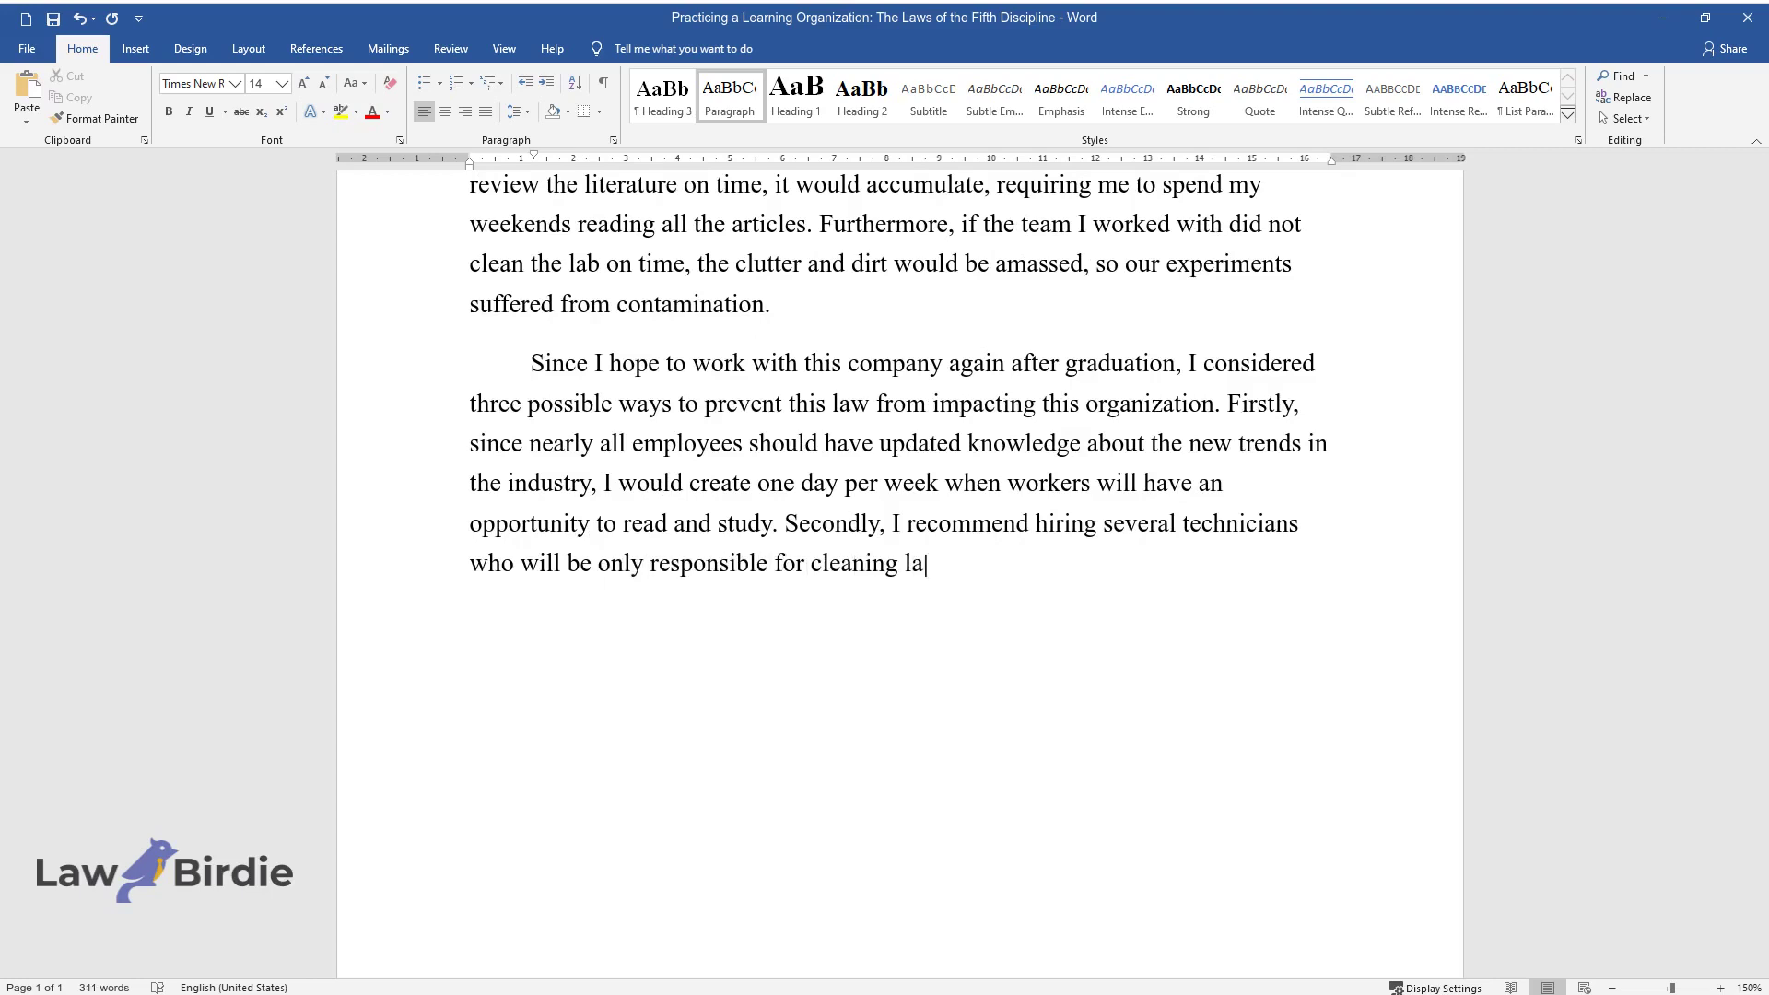
text(boratories and preparing materials. )
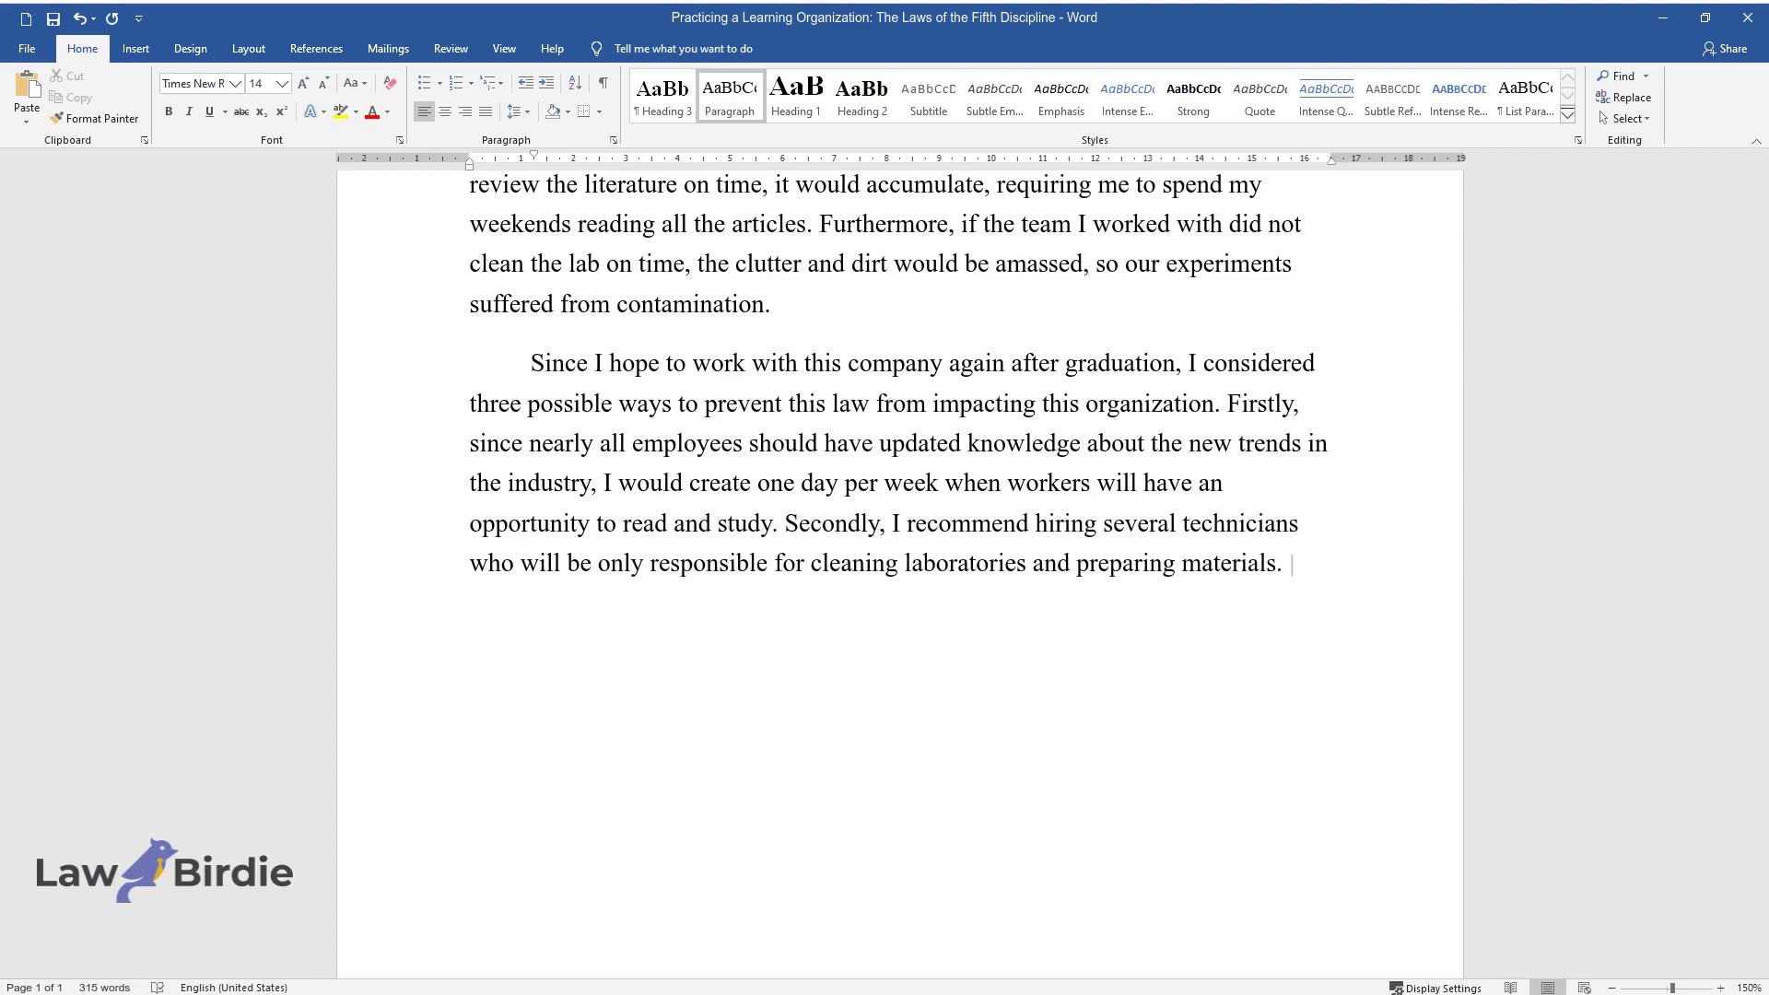
text(Thirdly, it is essential to explain )
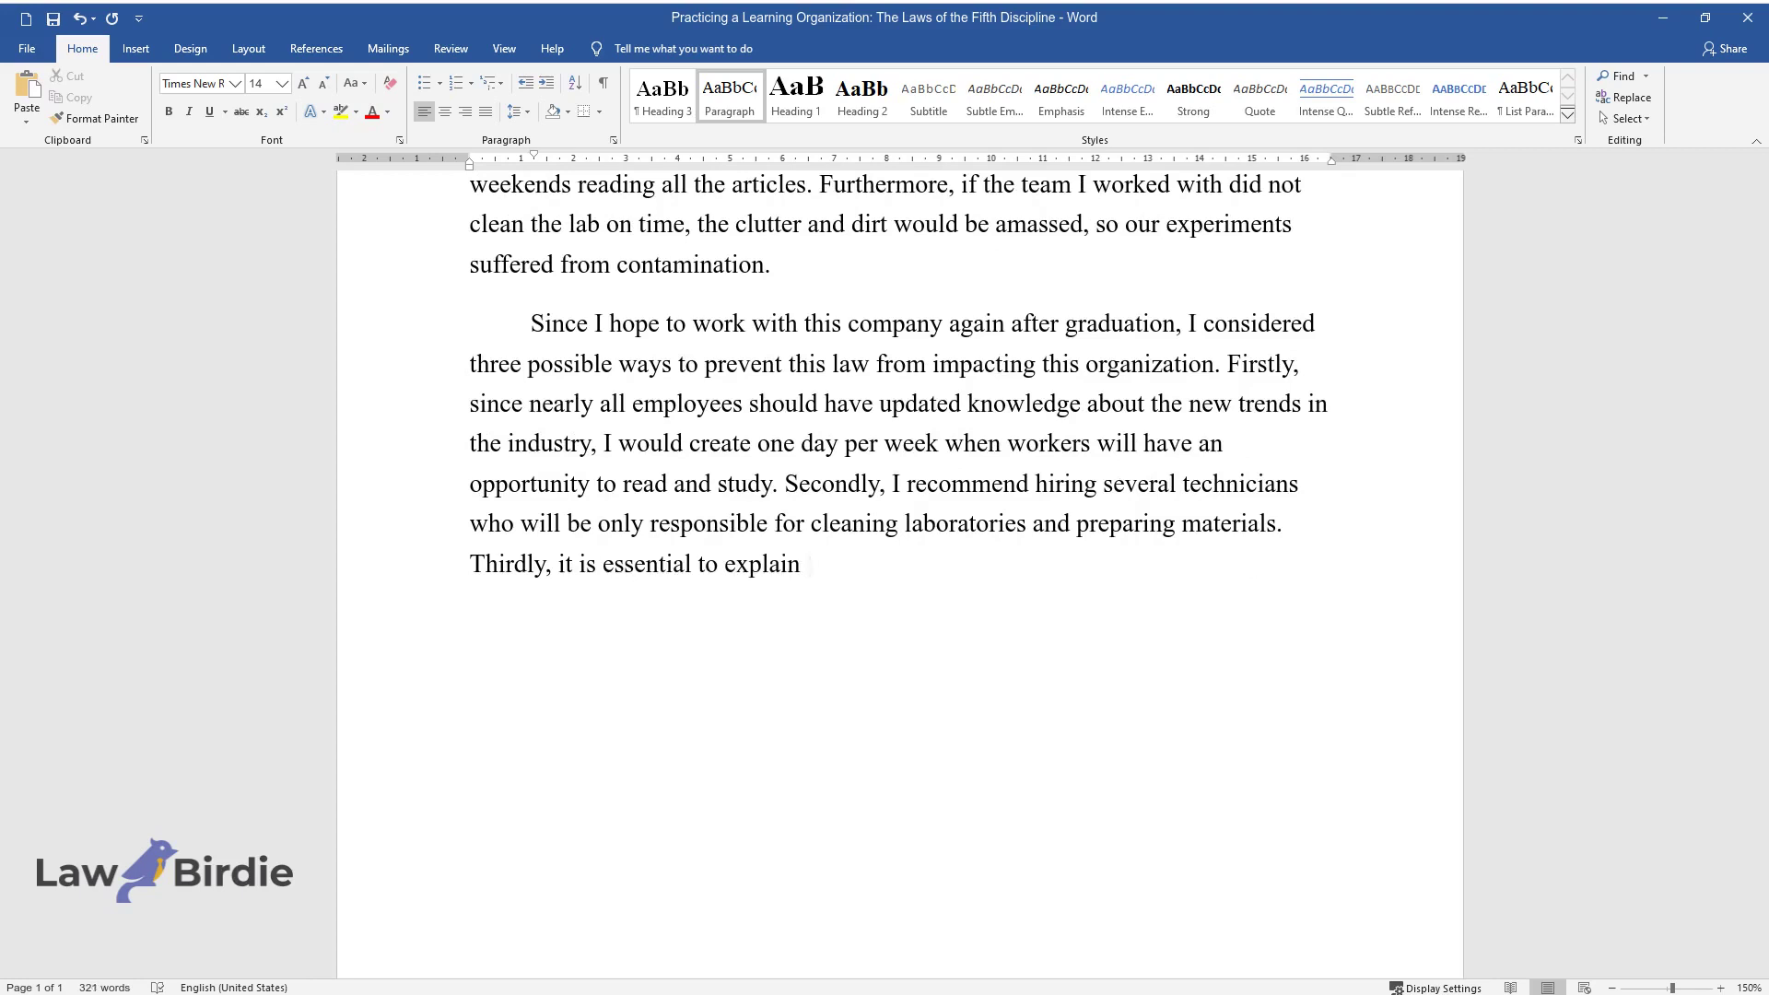
text(to group leaders that monitoring the completion of tasks is vital becau)
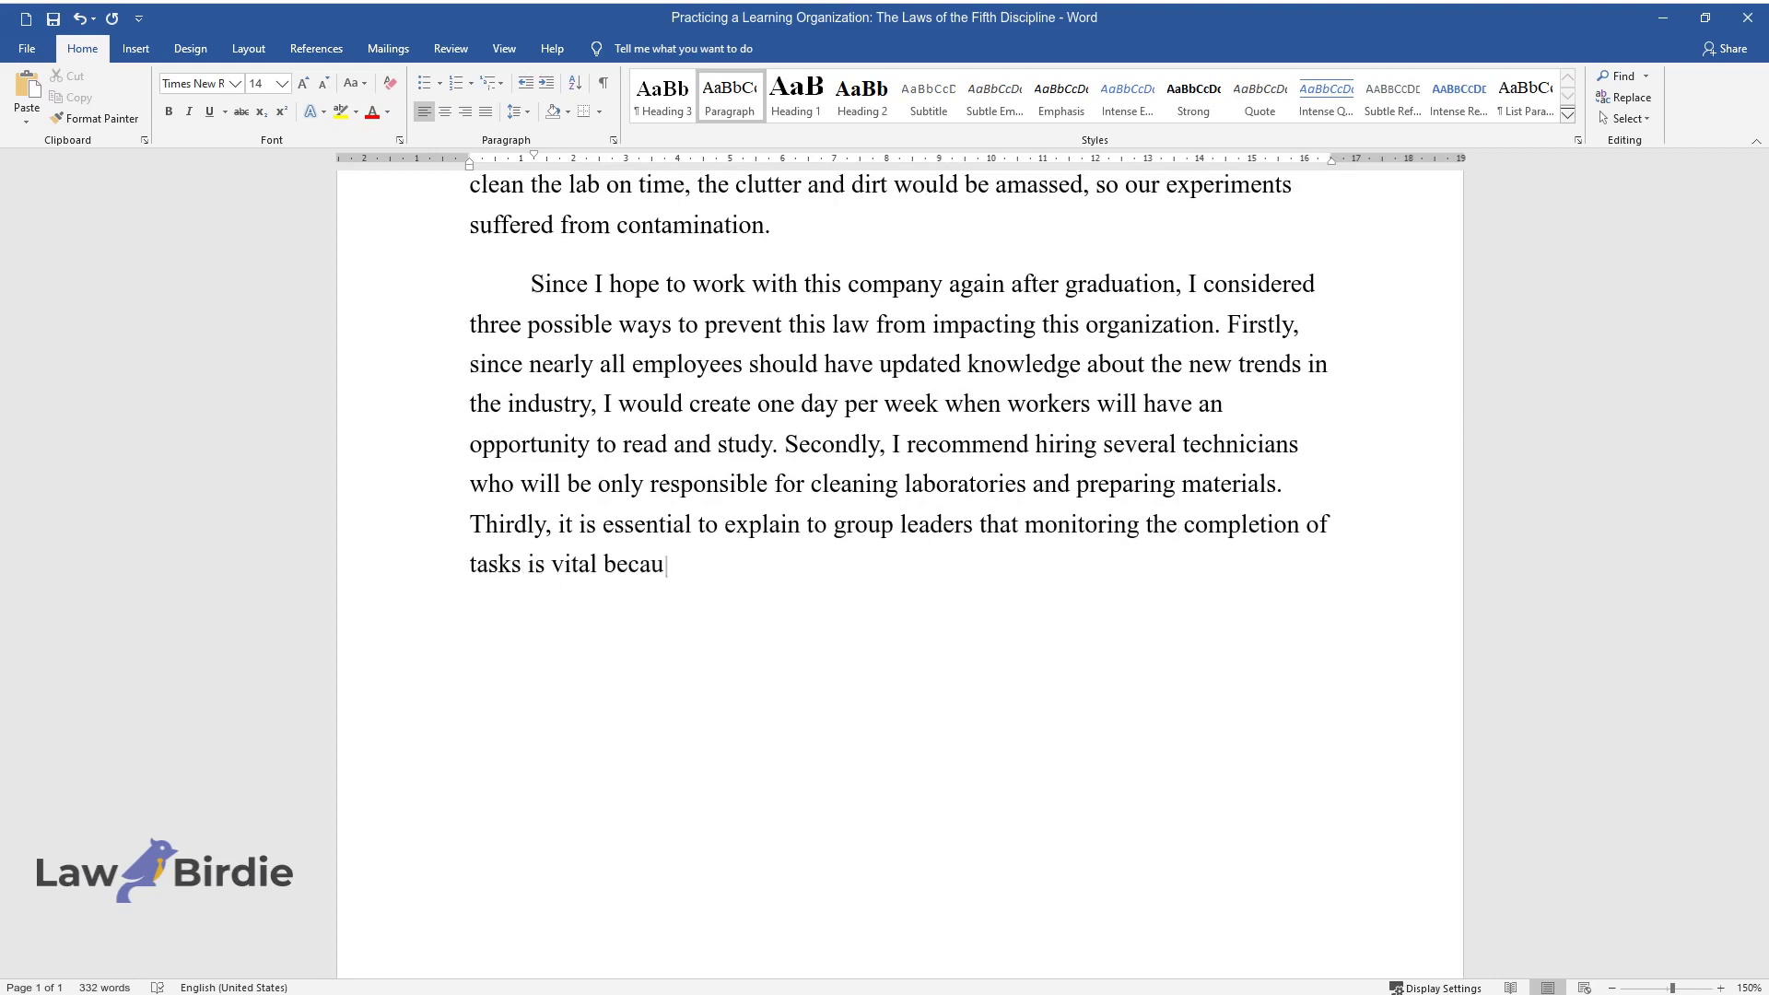
text(se moving unresolved issues from one)
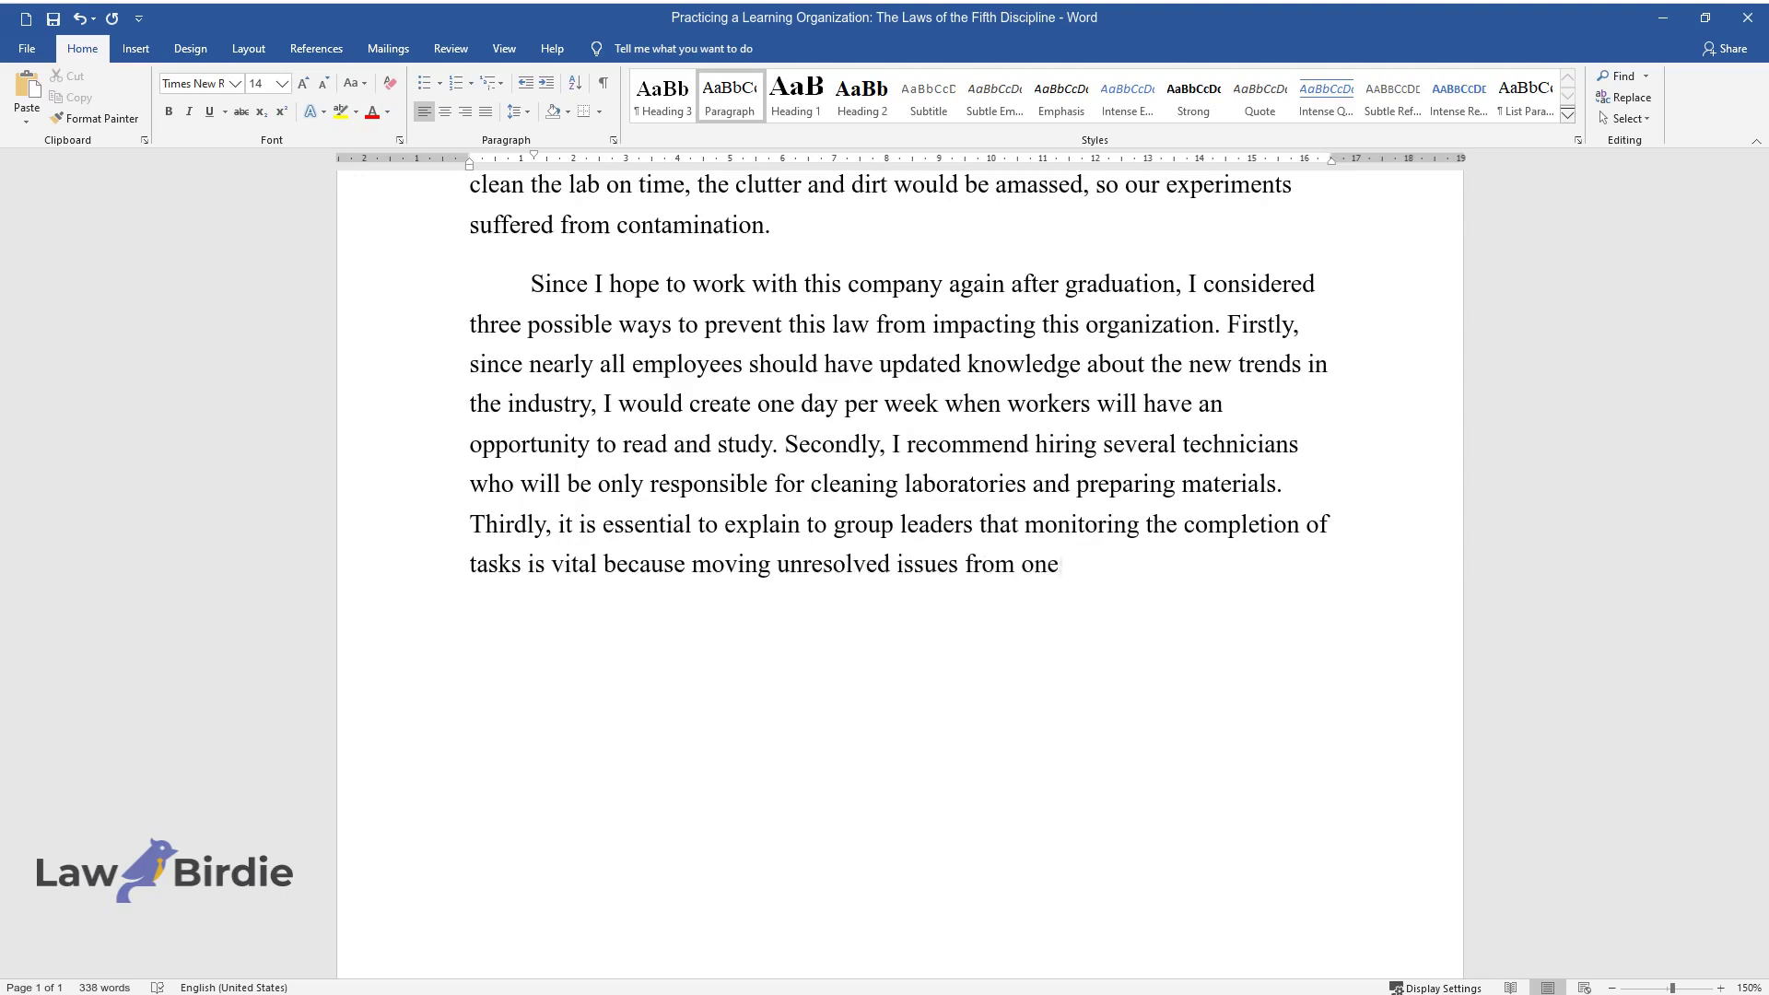
text( team to another is inefficient.)
Step: Add the last-law paragraph on not blaming others, then begin 'To prevent this law from influencing the company…'
key(Return)
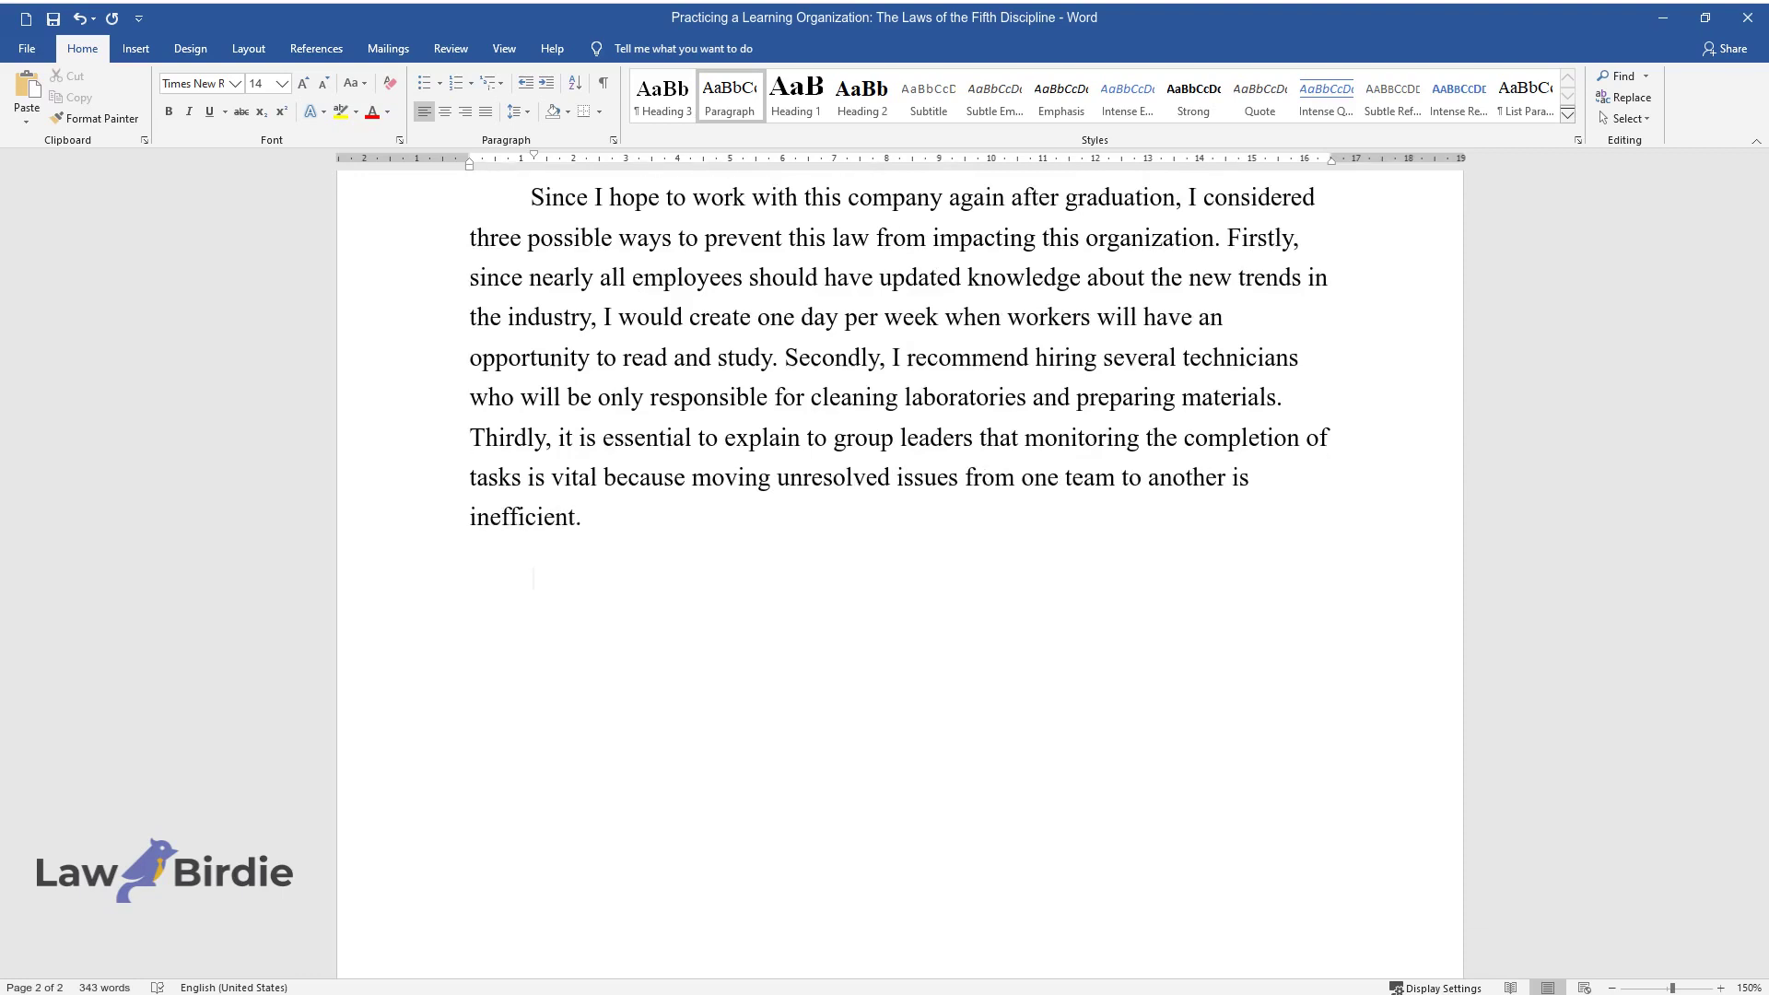
text(The last la)
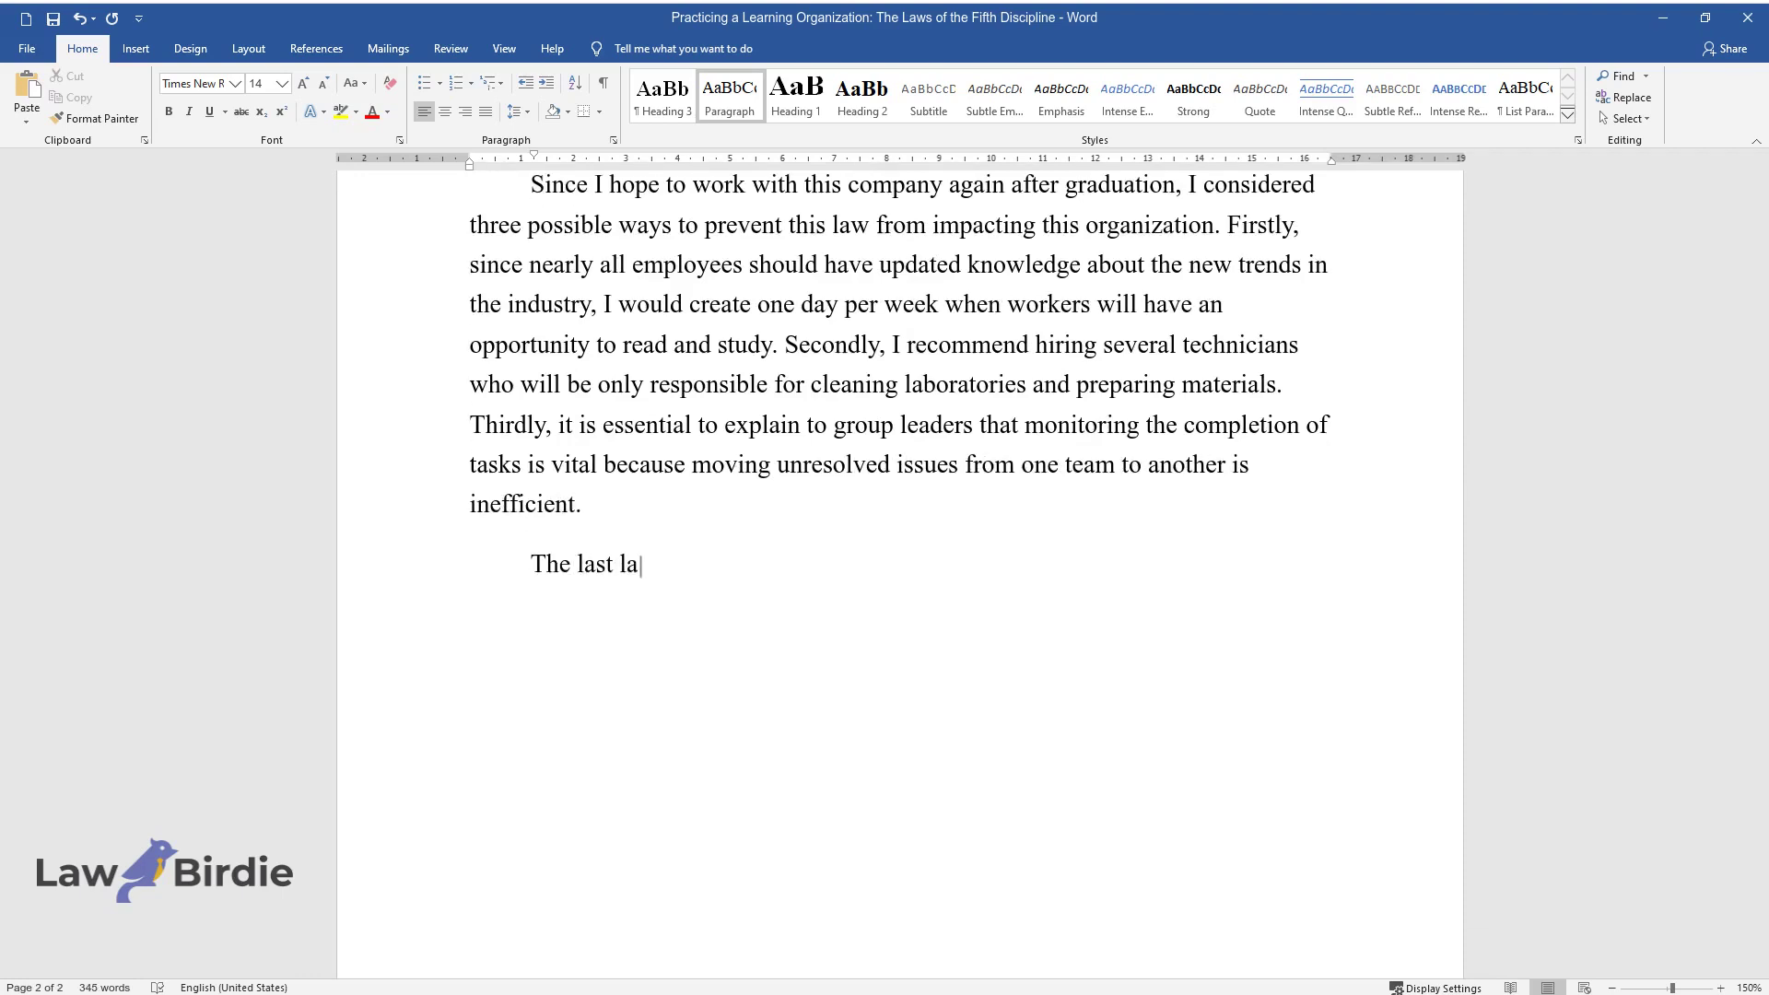
text(w in the chapter states that no one sh)
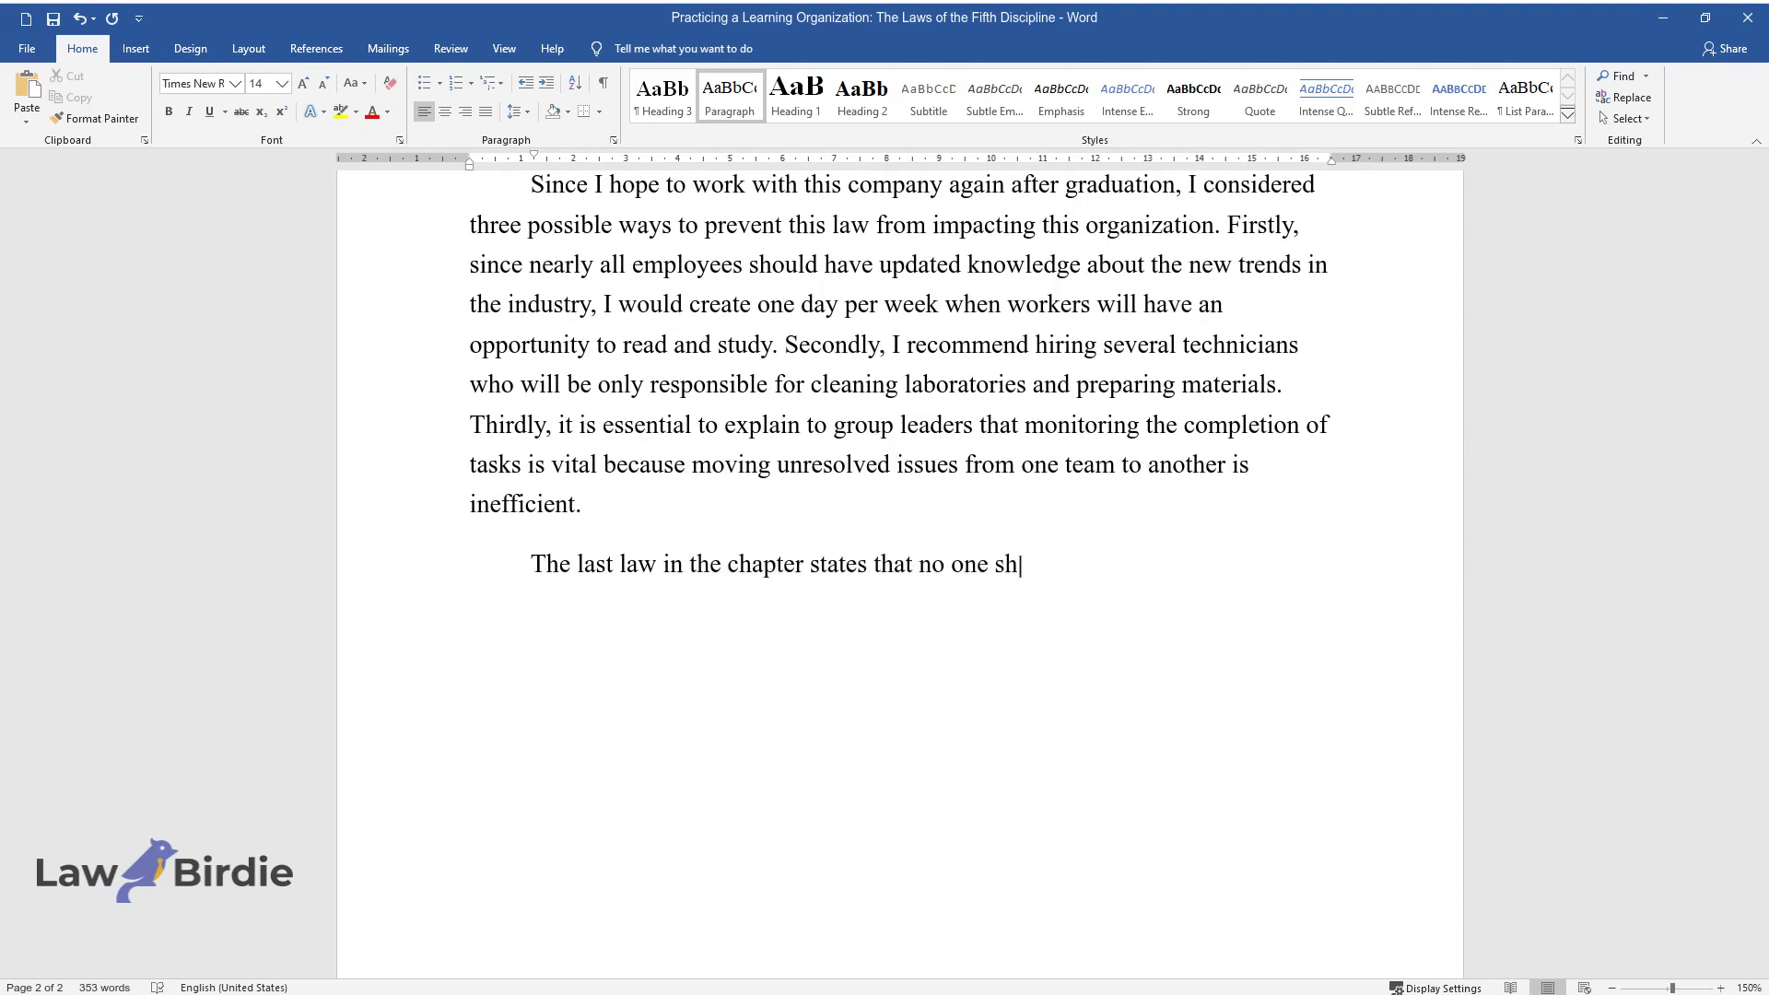
text(ould blame others for their failures.)
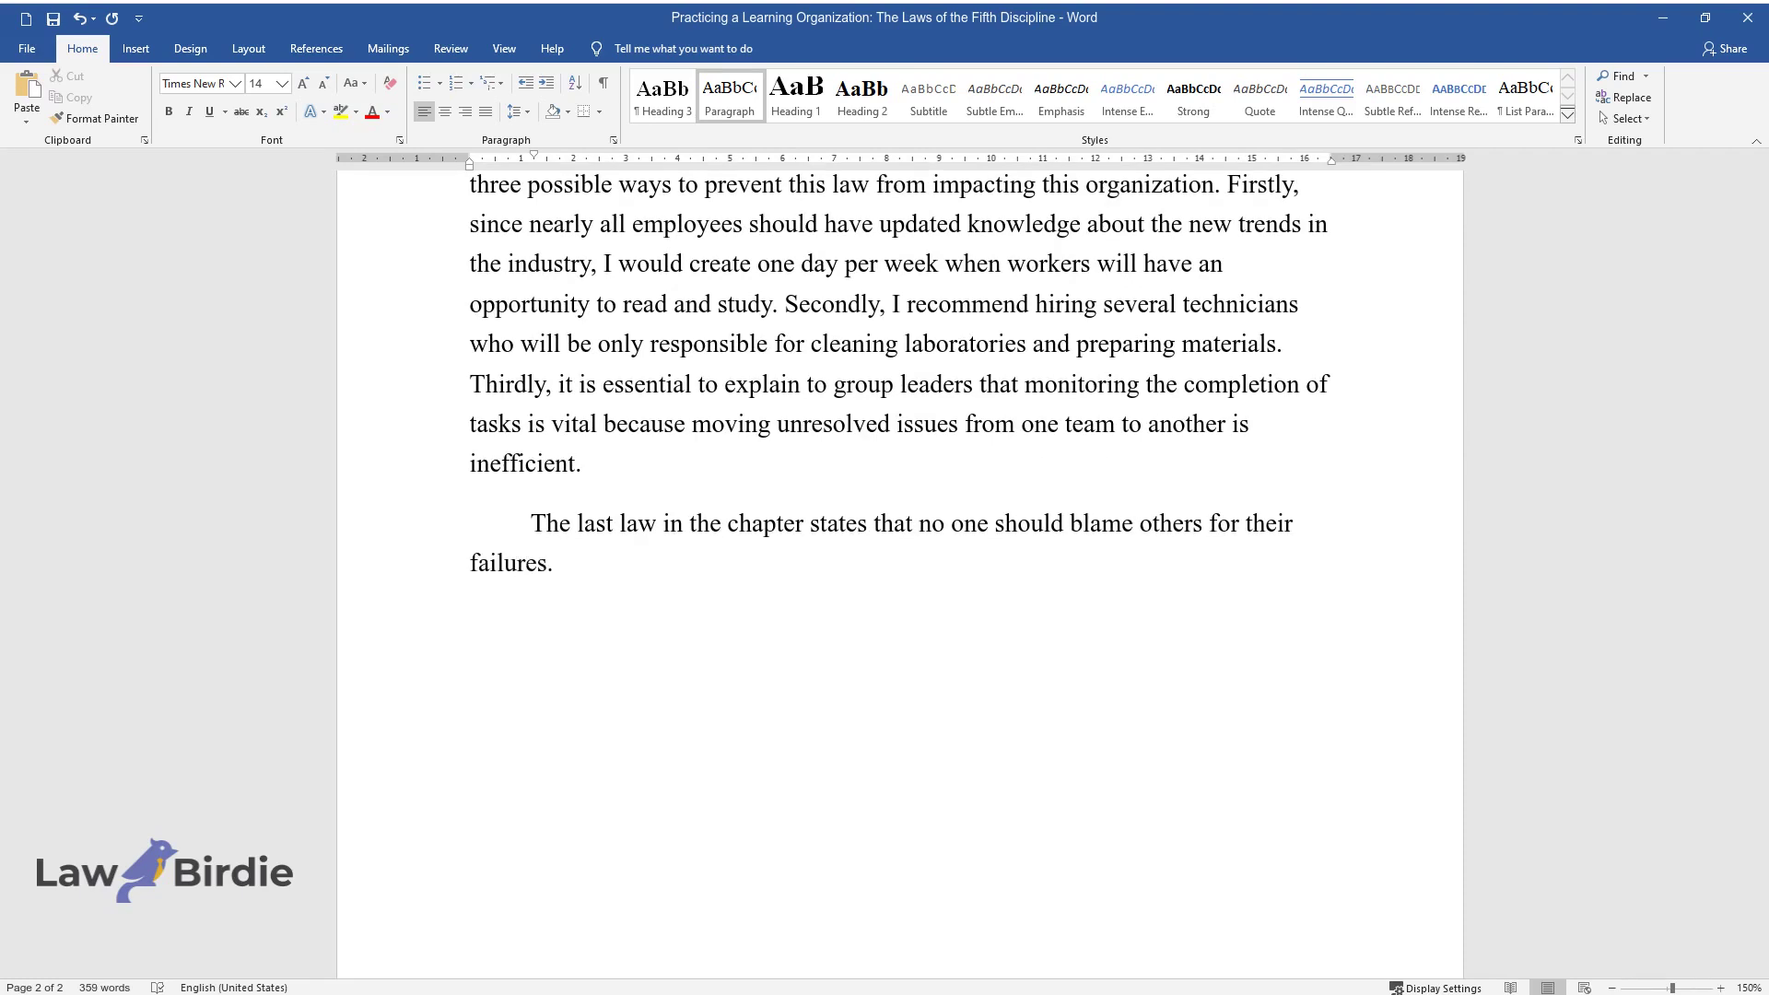
text( Although this point was less promine)
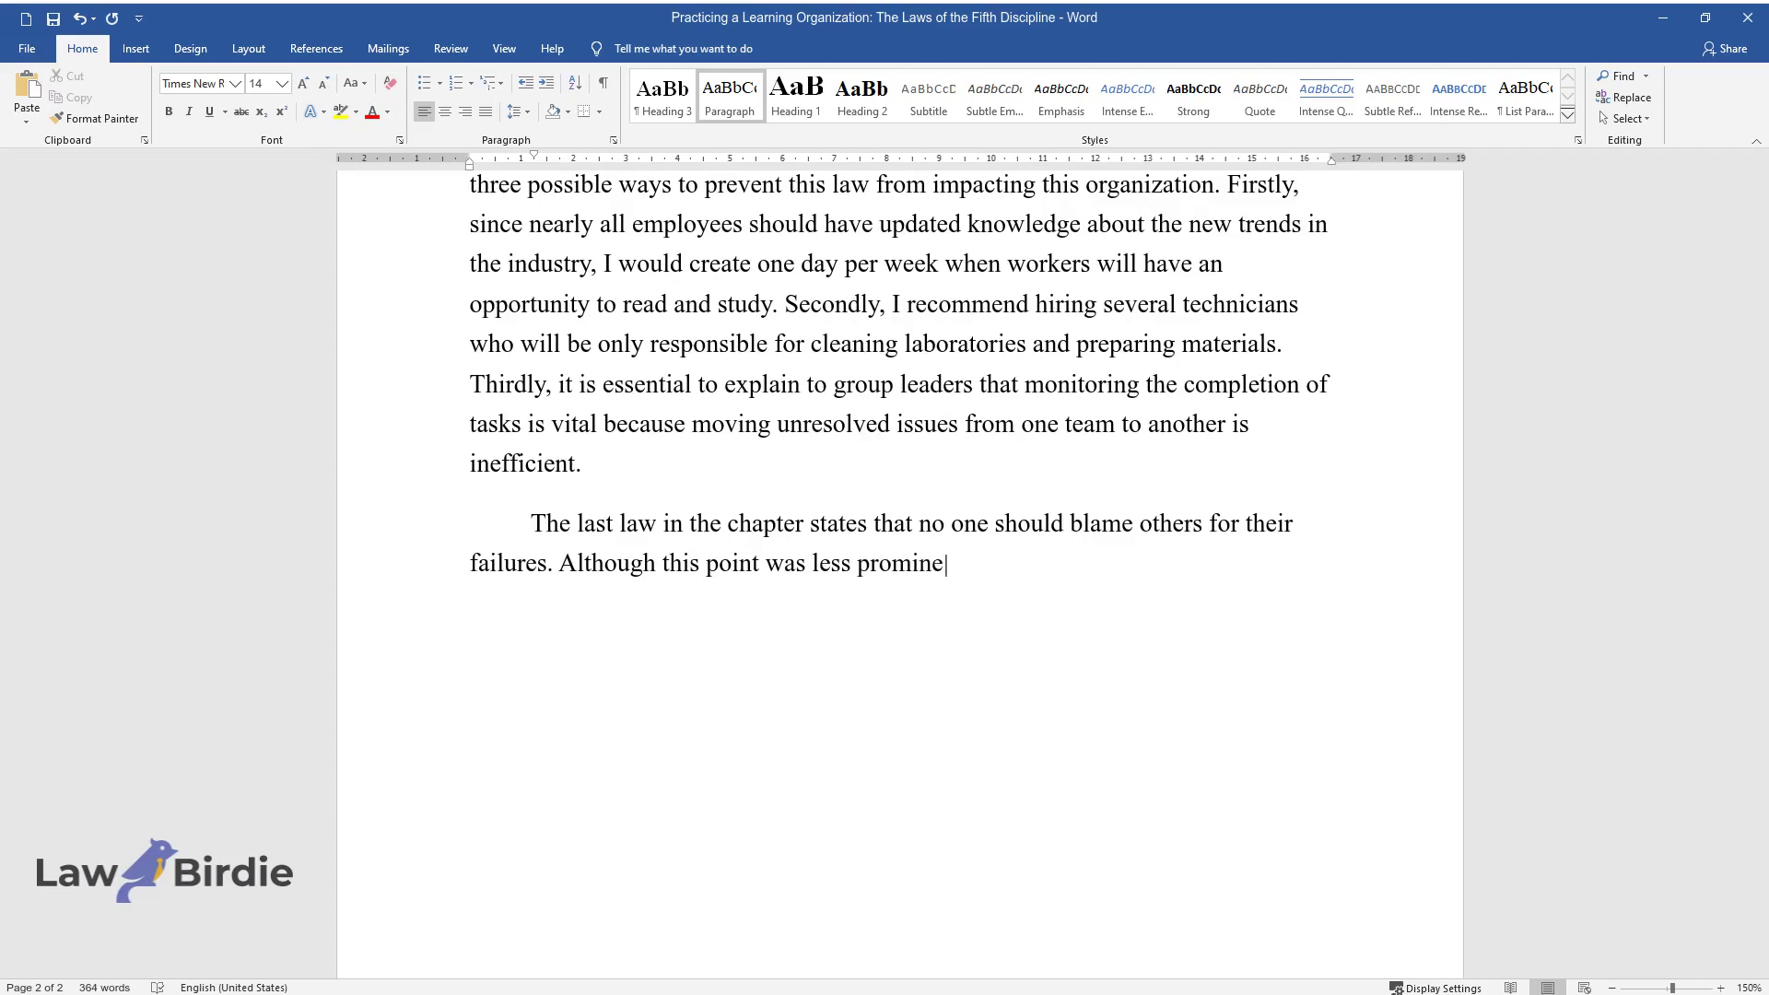
text(nt during my internship, I could obse)
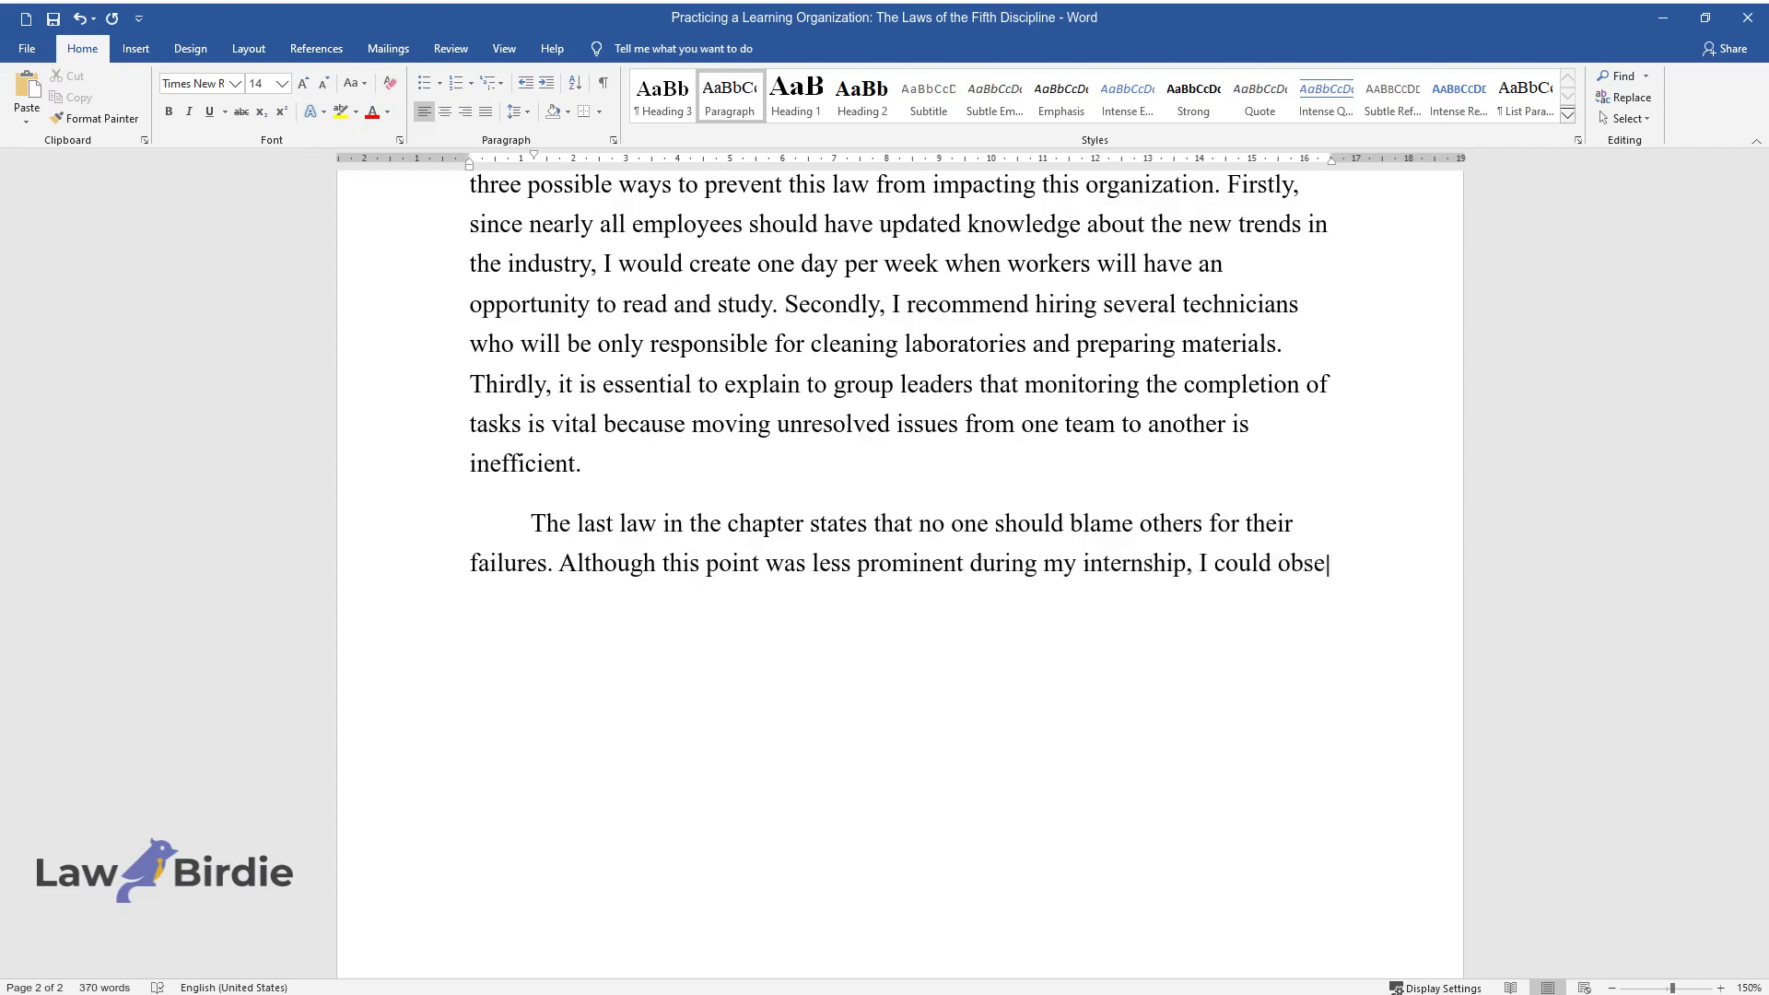
text(rve cases when individuals could not)
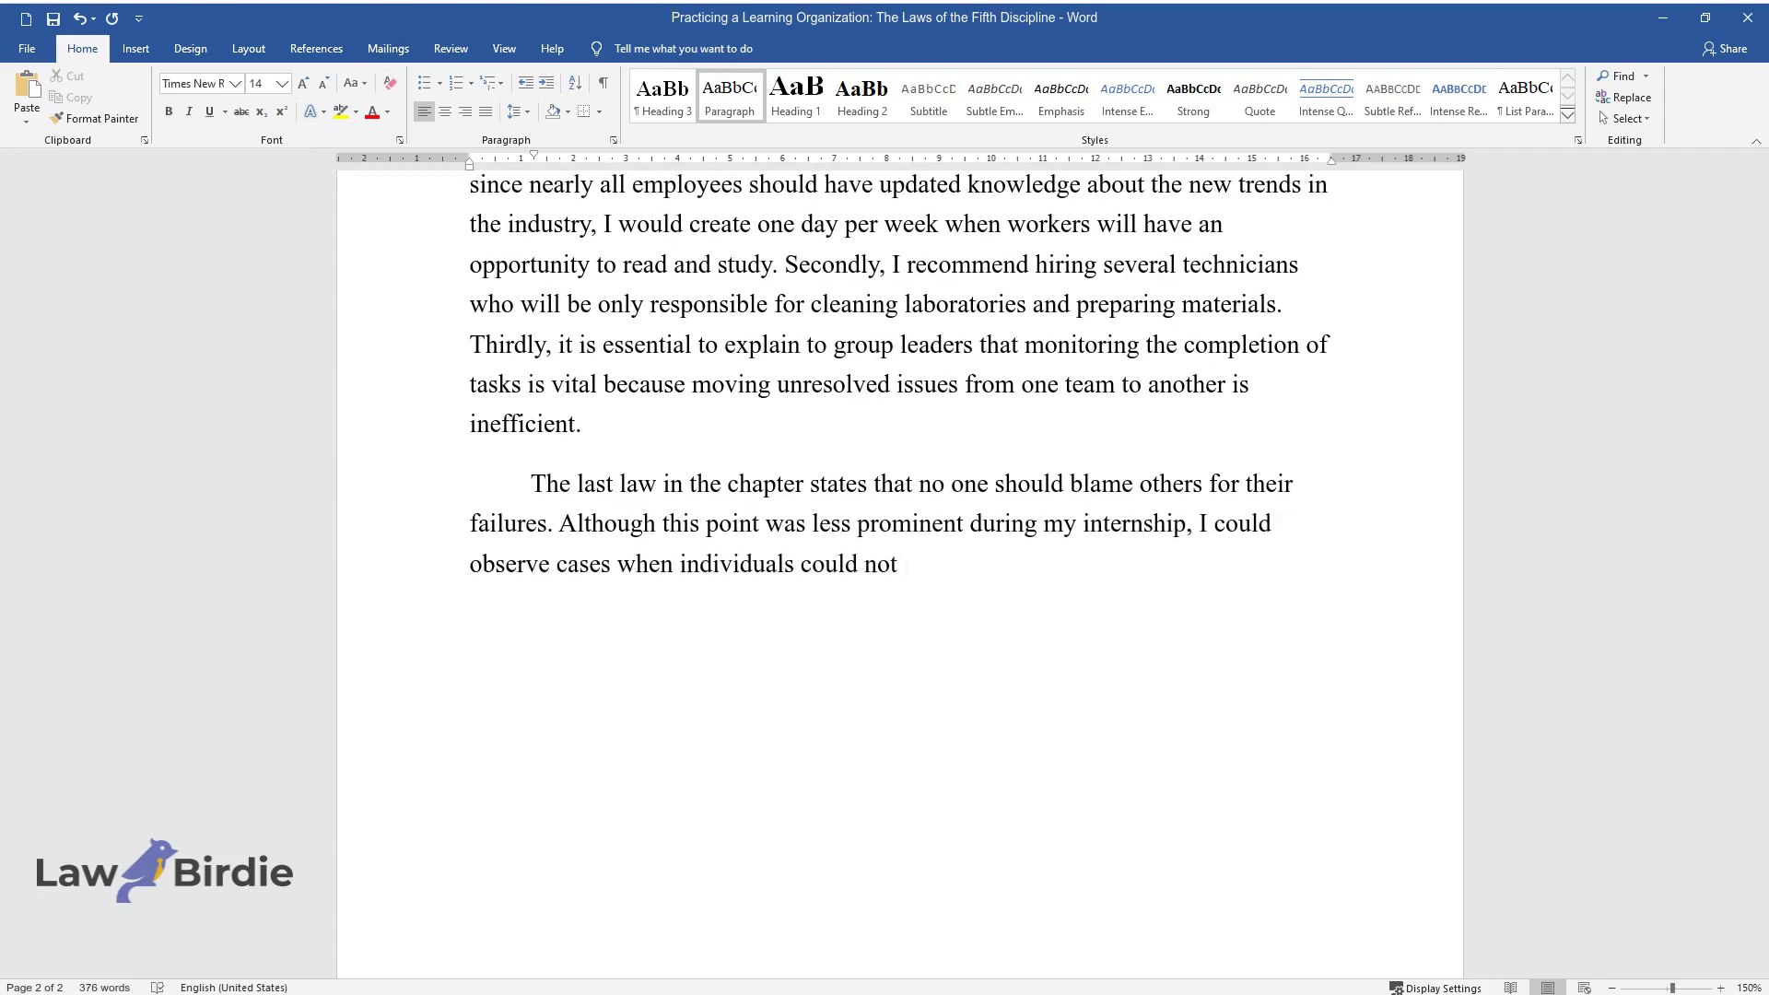
text( succeed because they continued making)
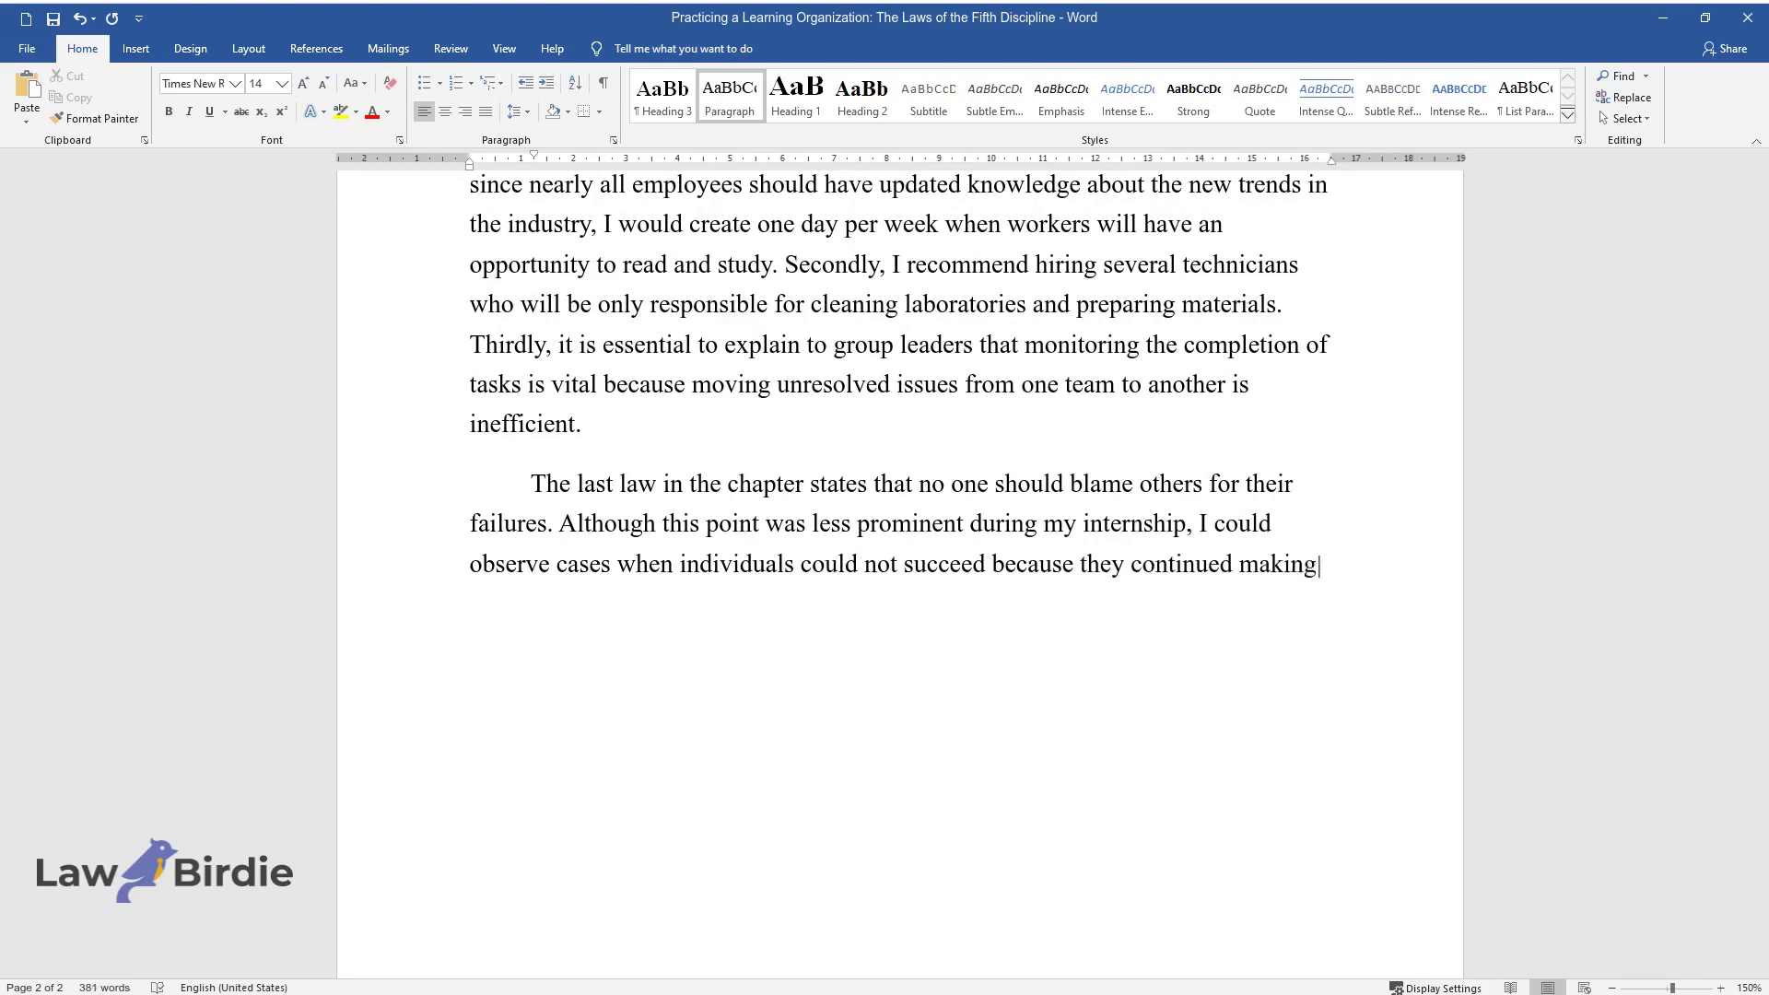
text( the same mistake and condemned exter)
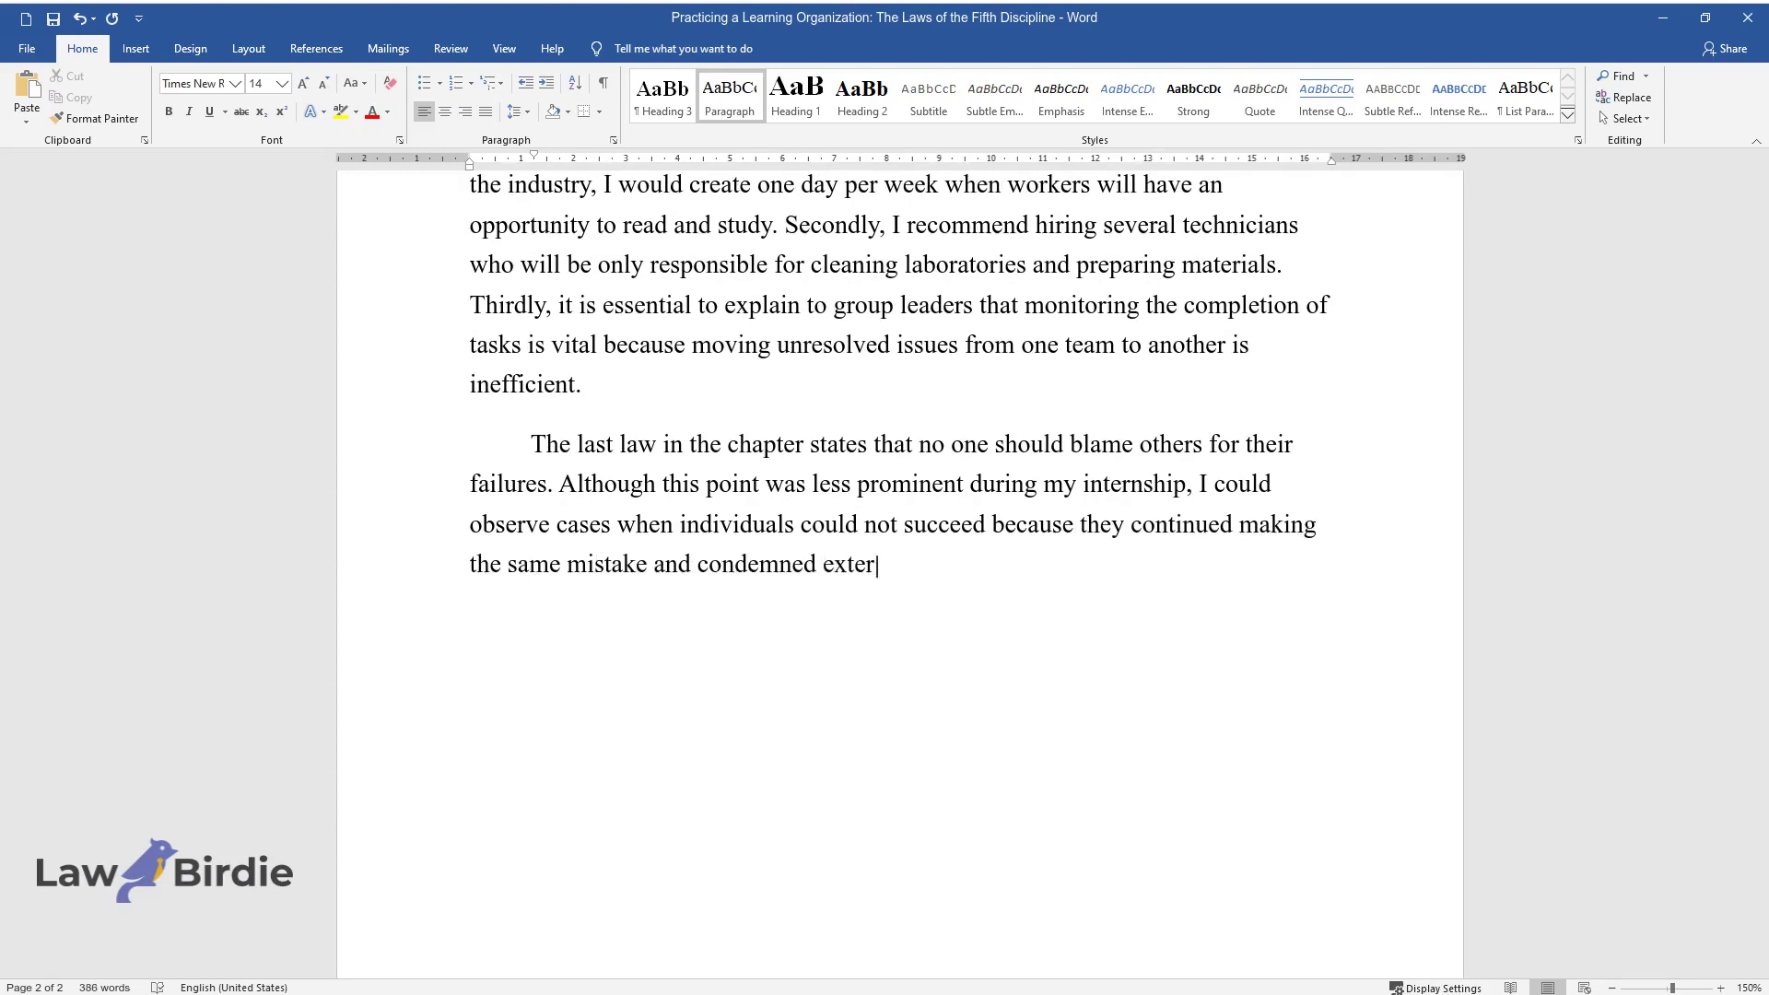
text(nal forces for the negative outcome.)
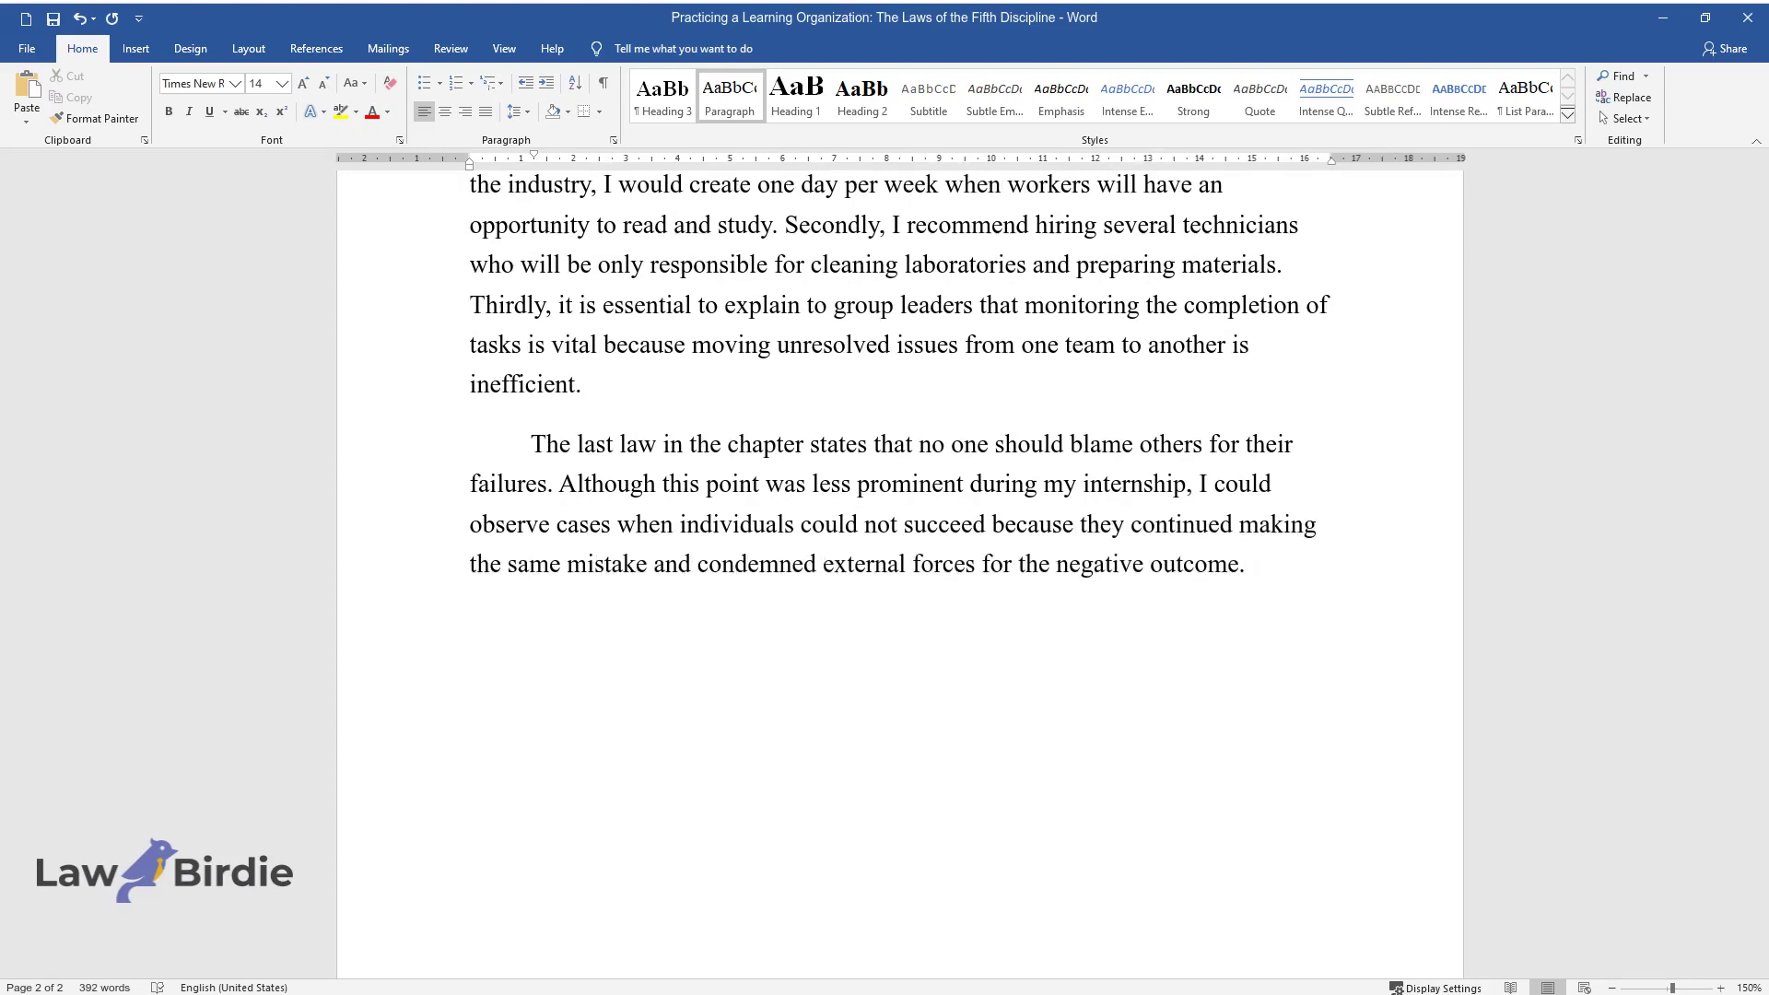
text( Specifically, two senior employees, w)
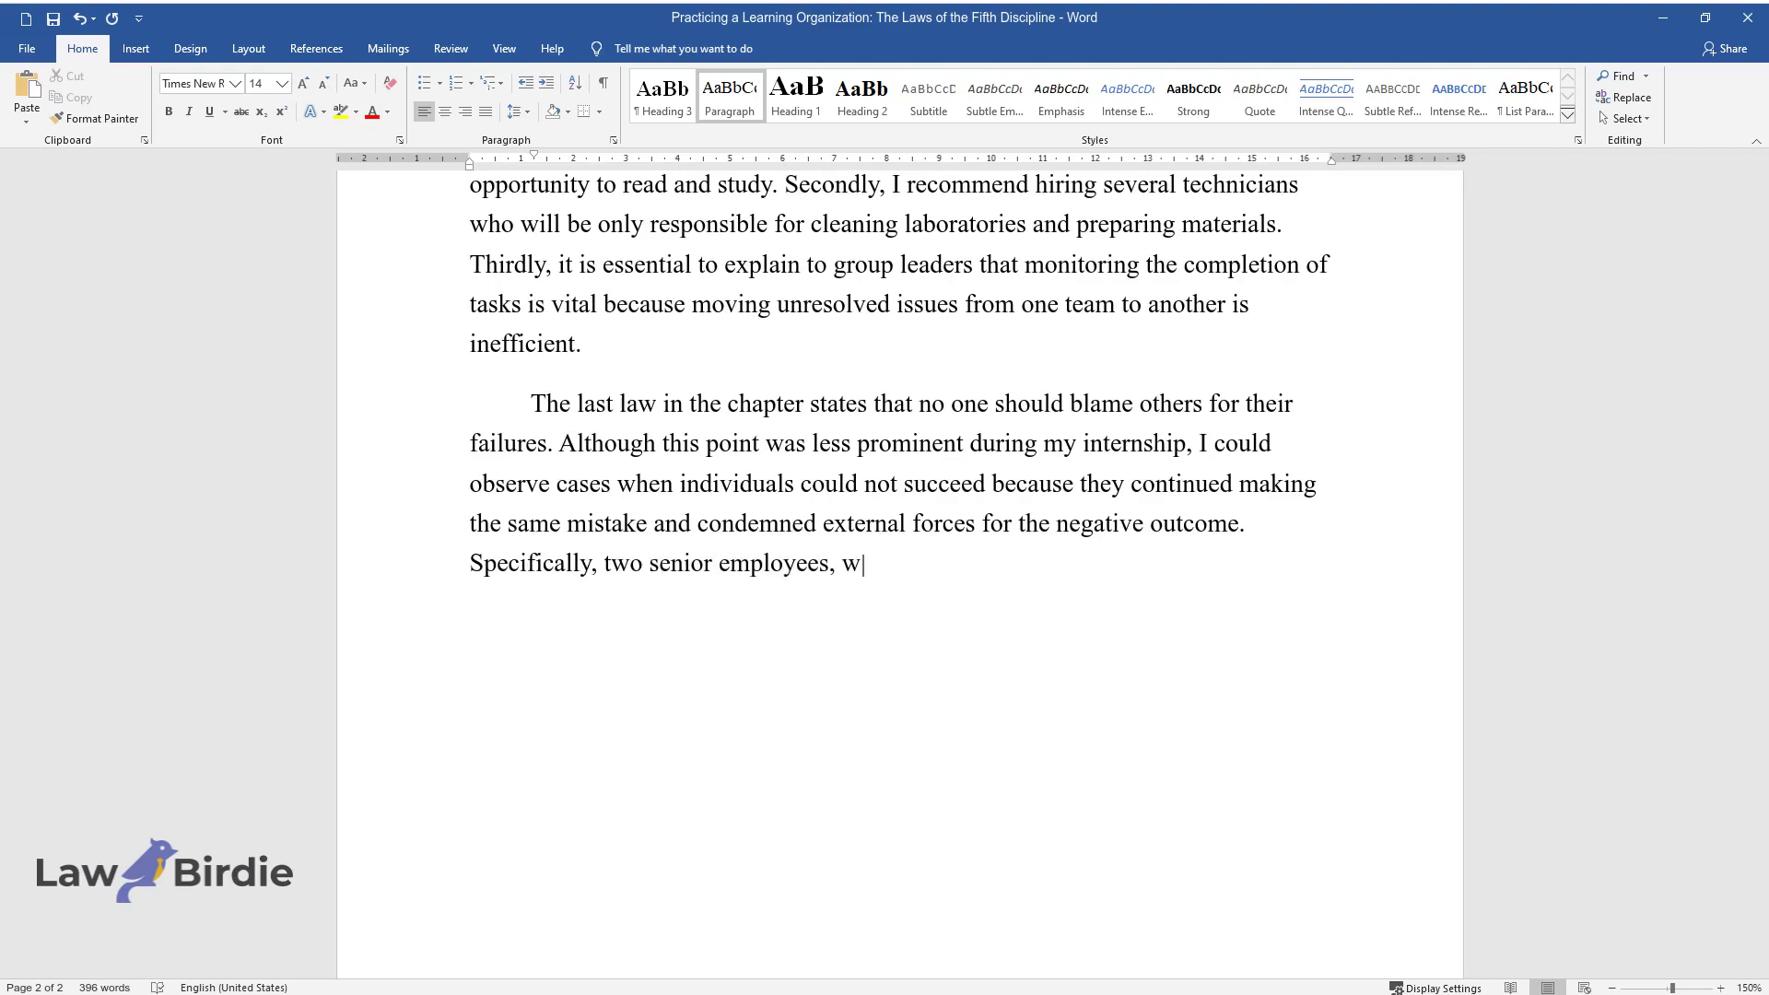
text(ho were intelligent and experienced, )
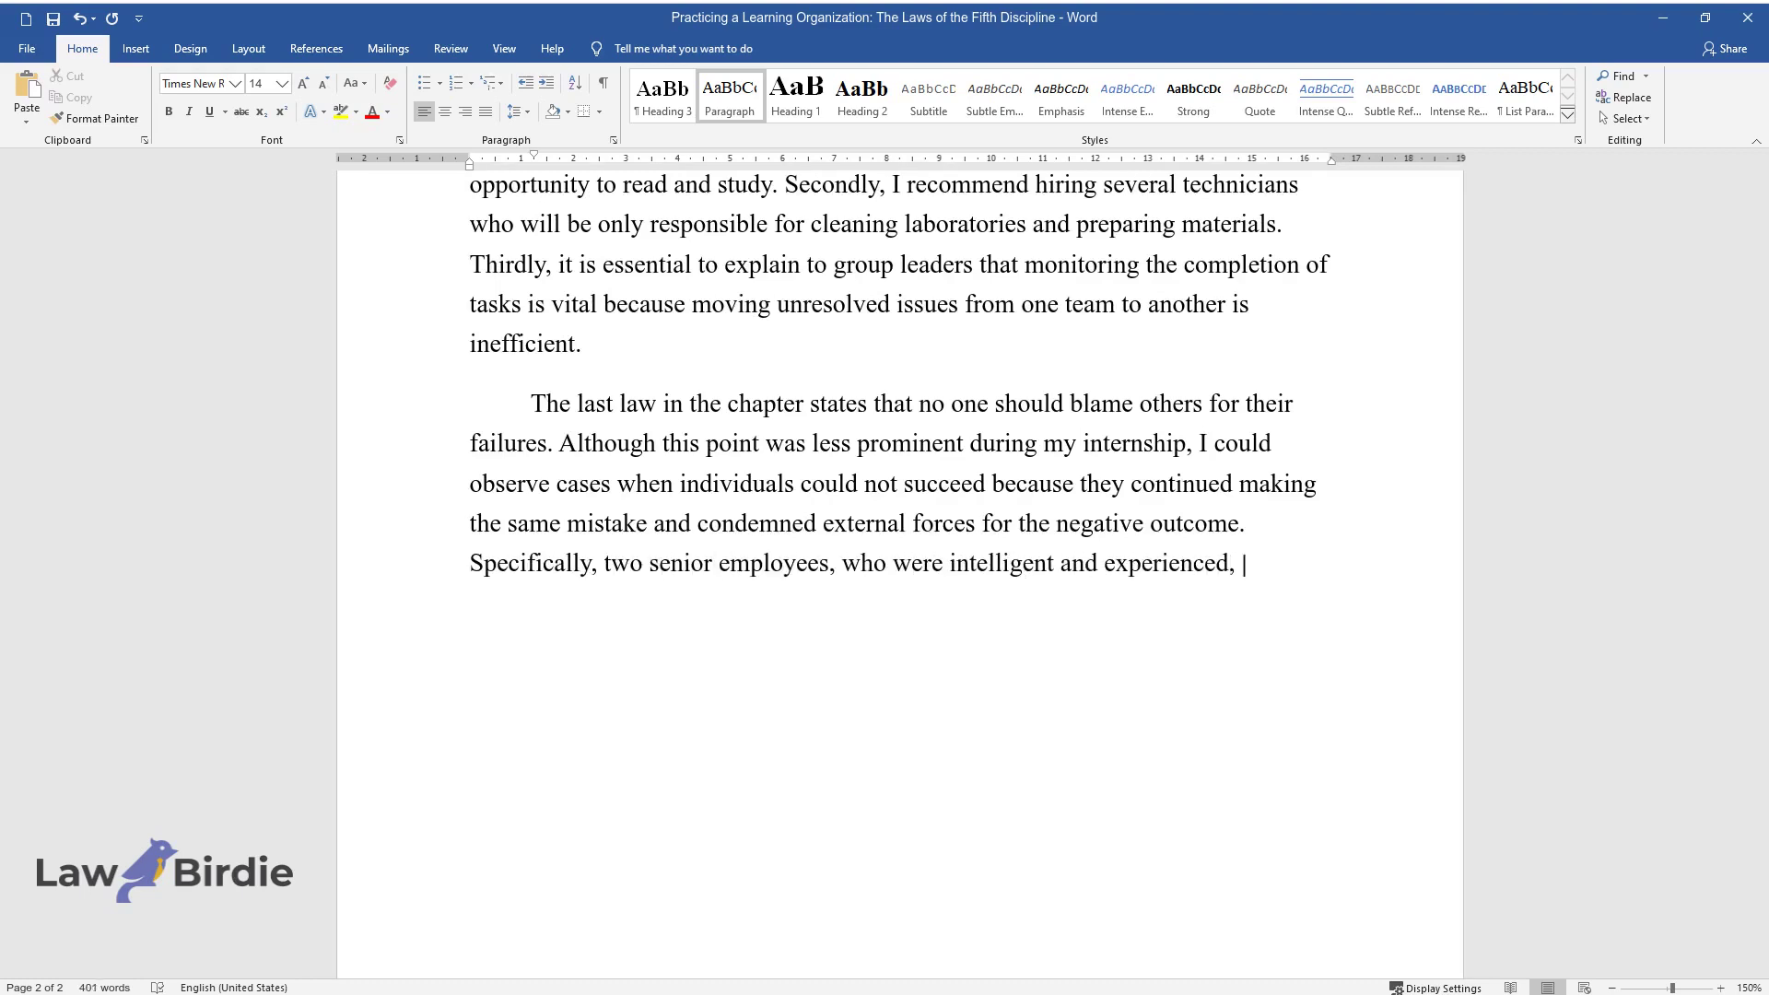
text(could not complete and publish their)
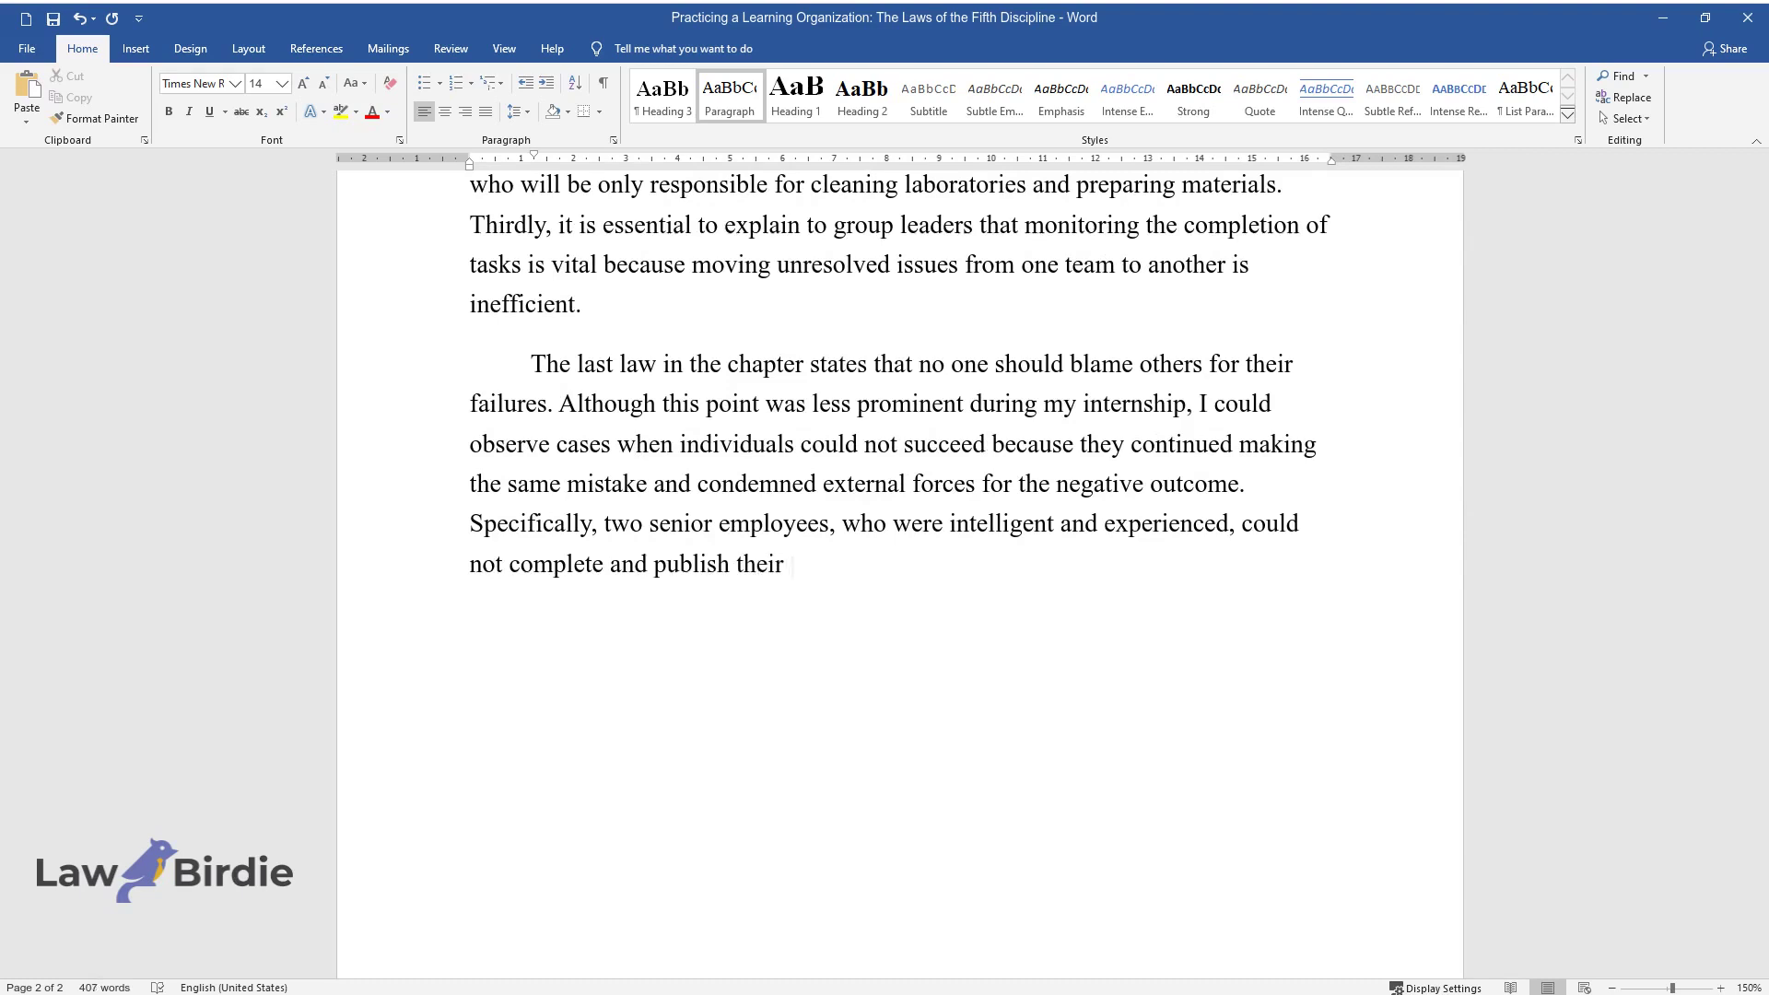
text( articles in the scientific journal. T)
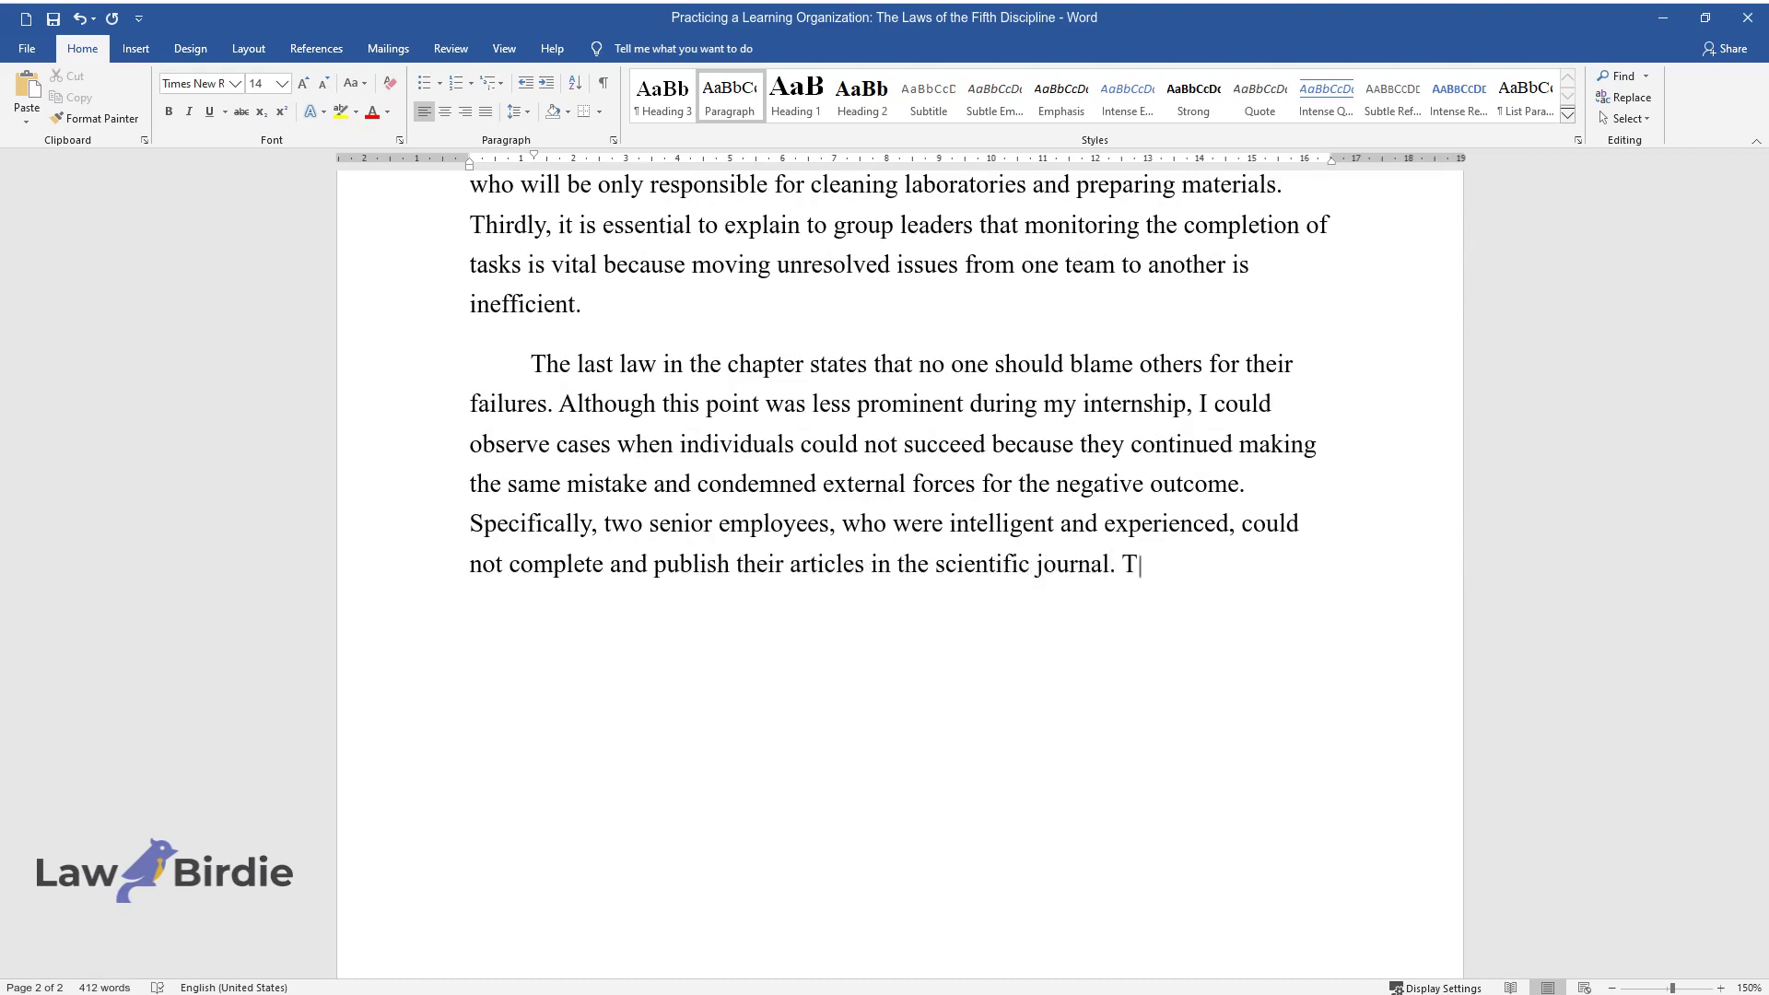
text(hey claimed that it was because of an)
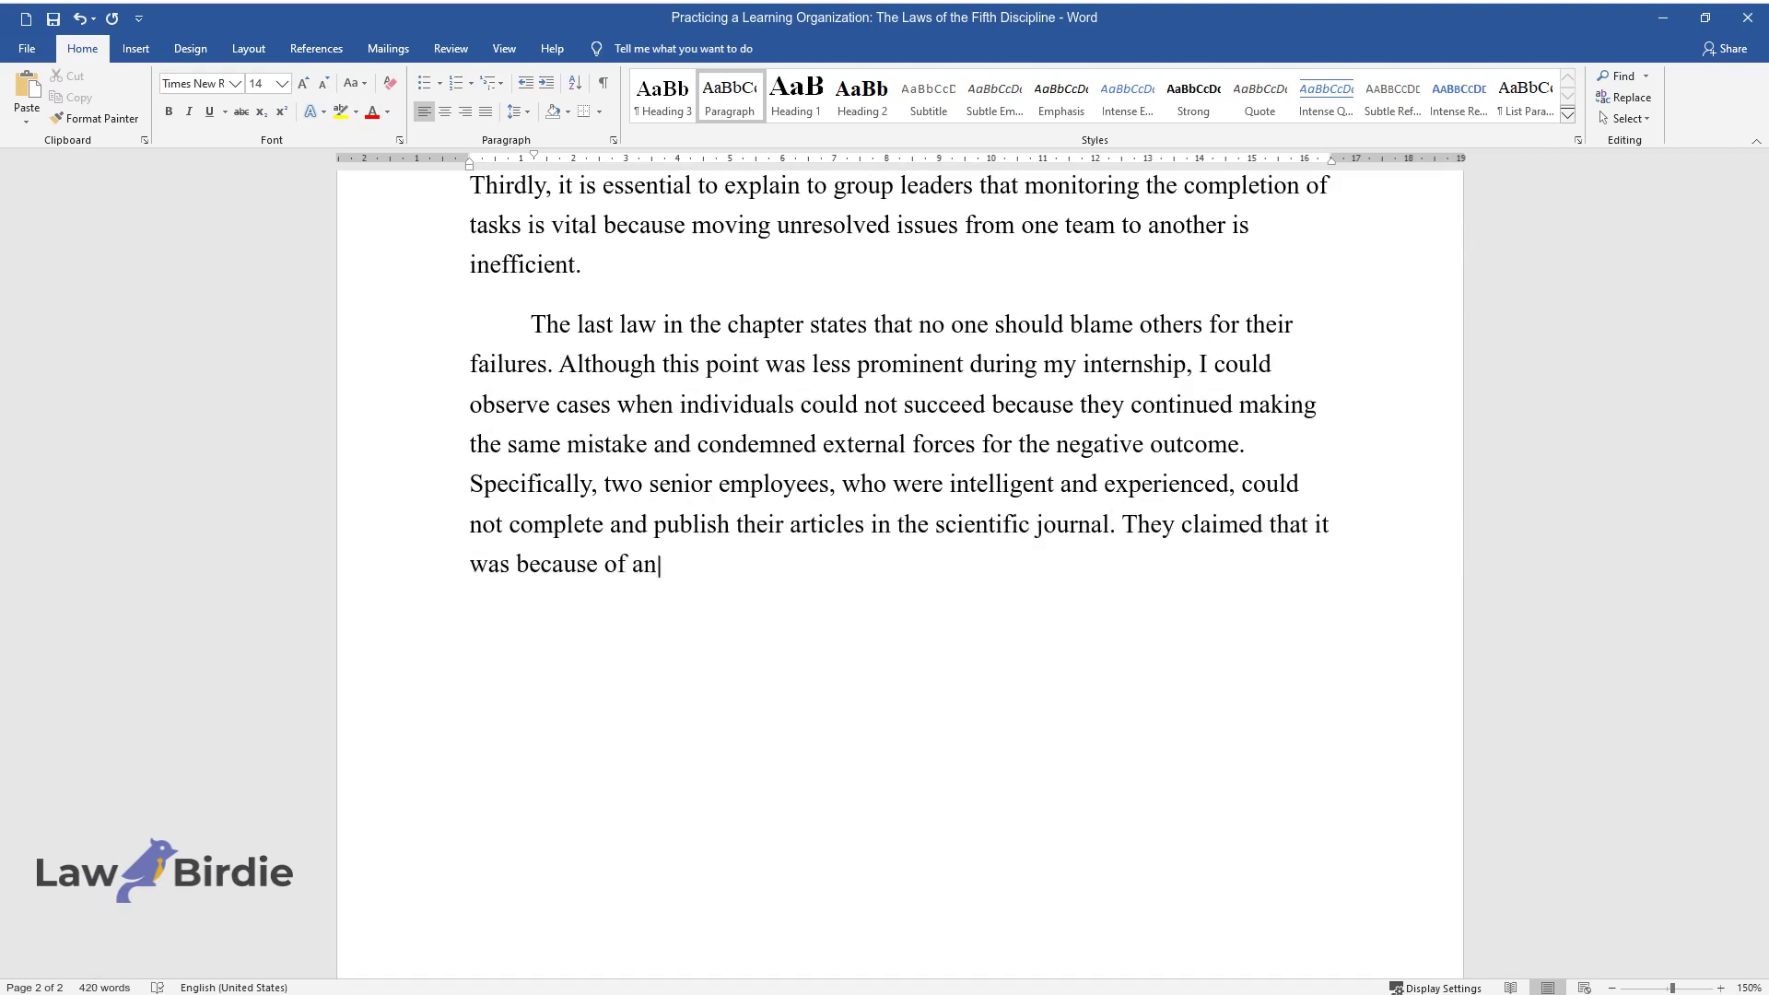
text( increased workload and pressure from)
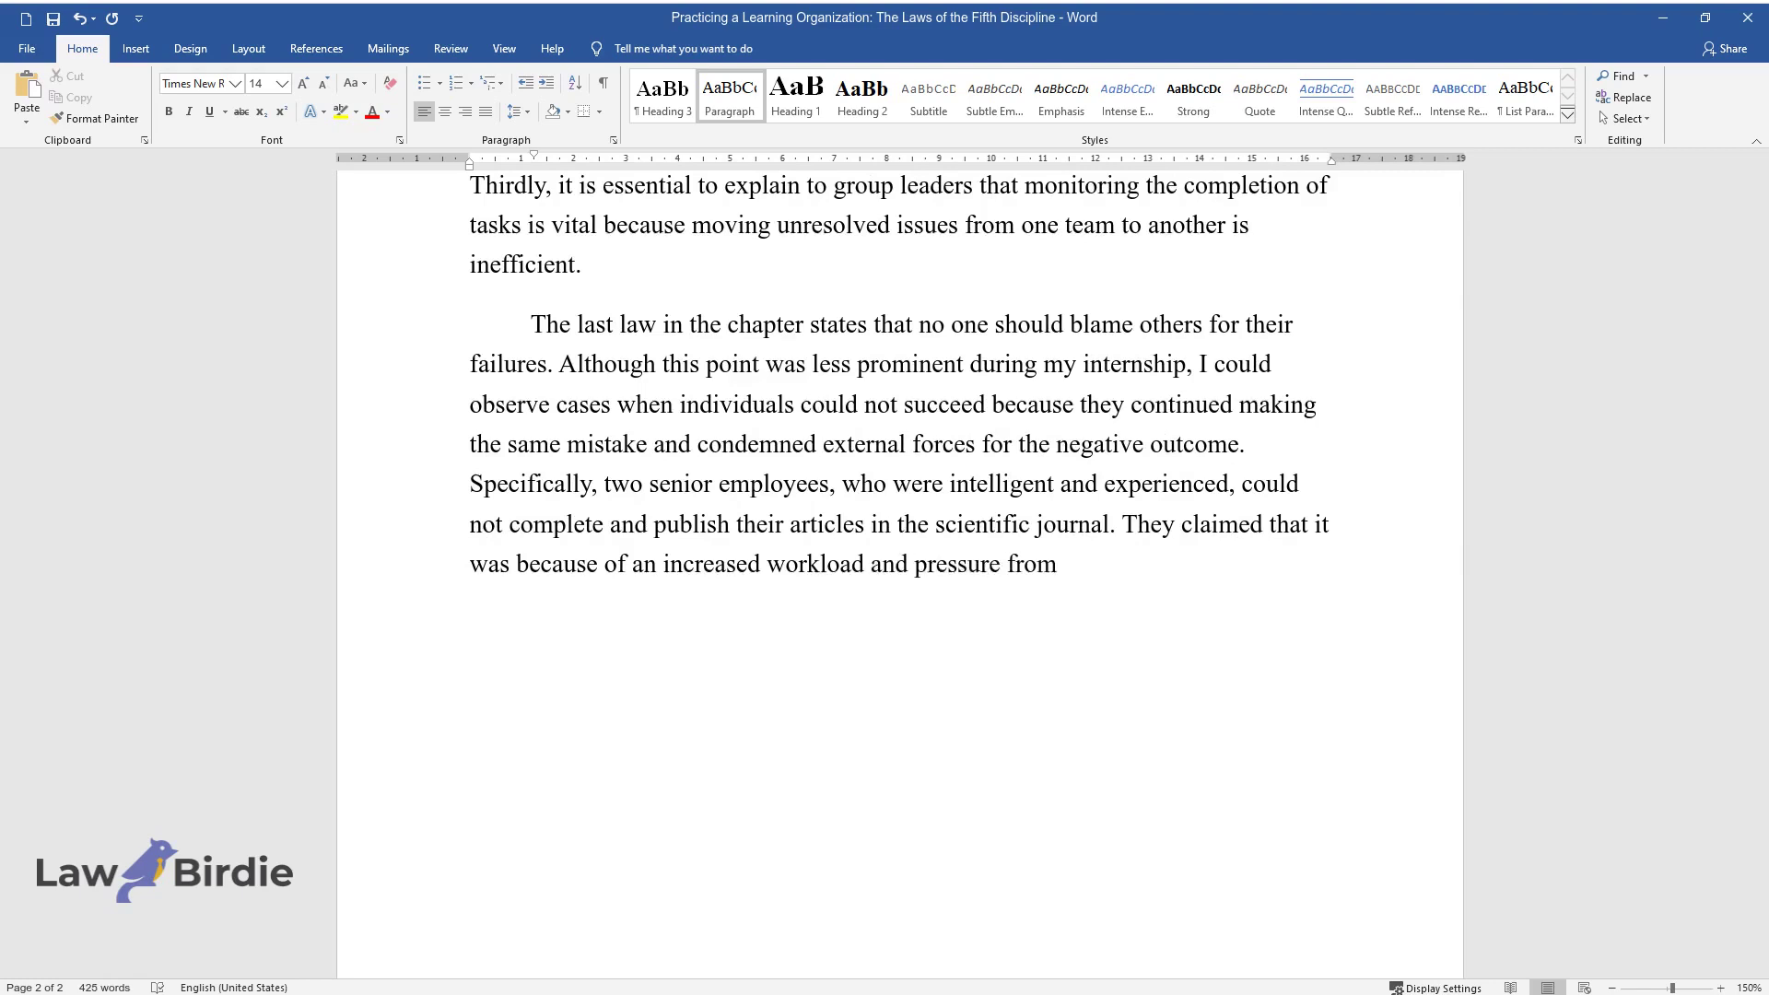
text( the leadership. Although they might )
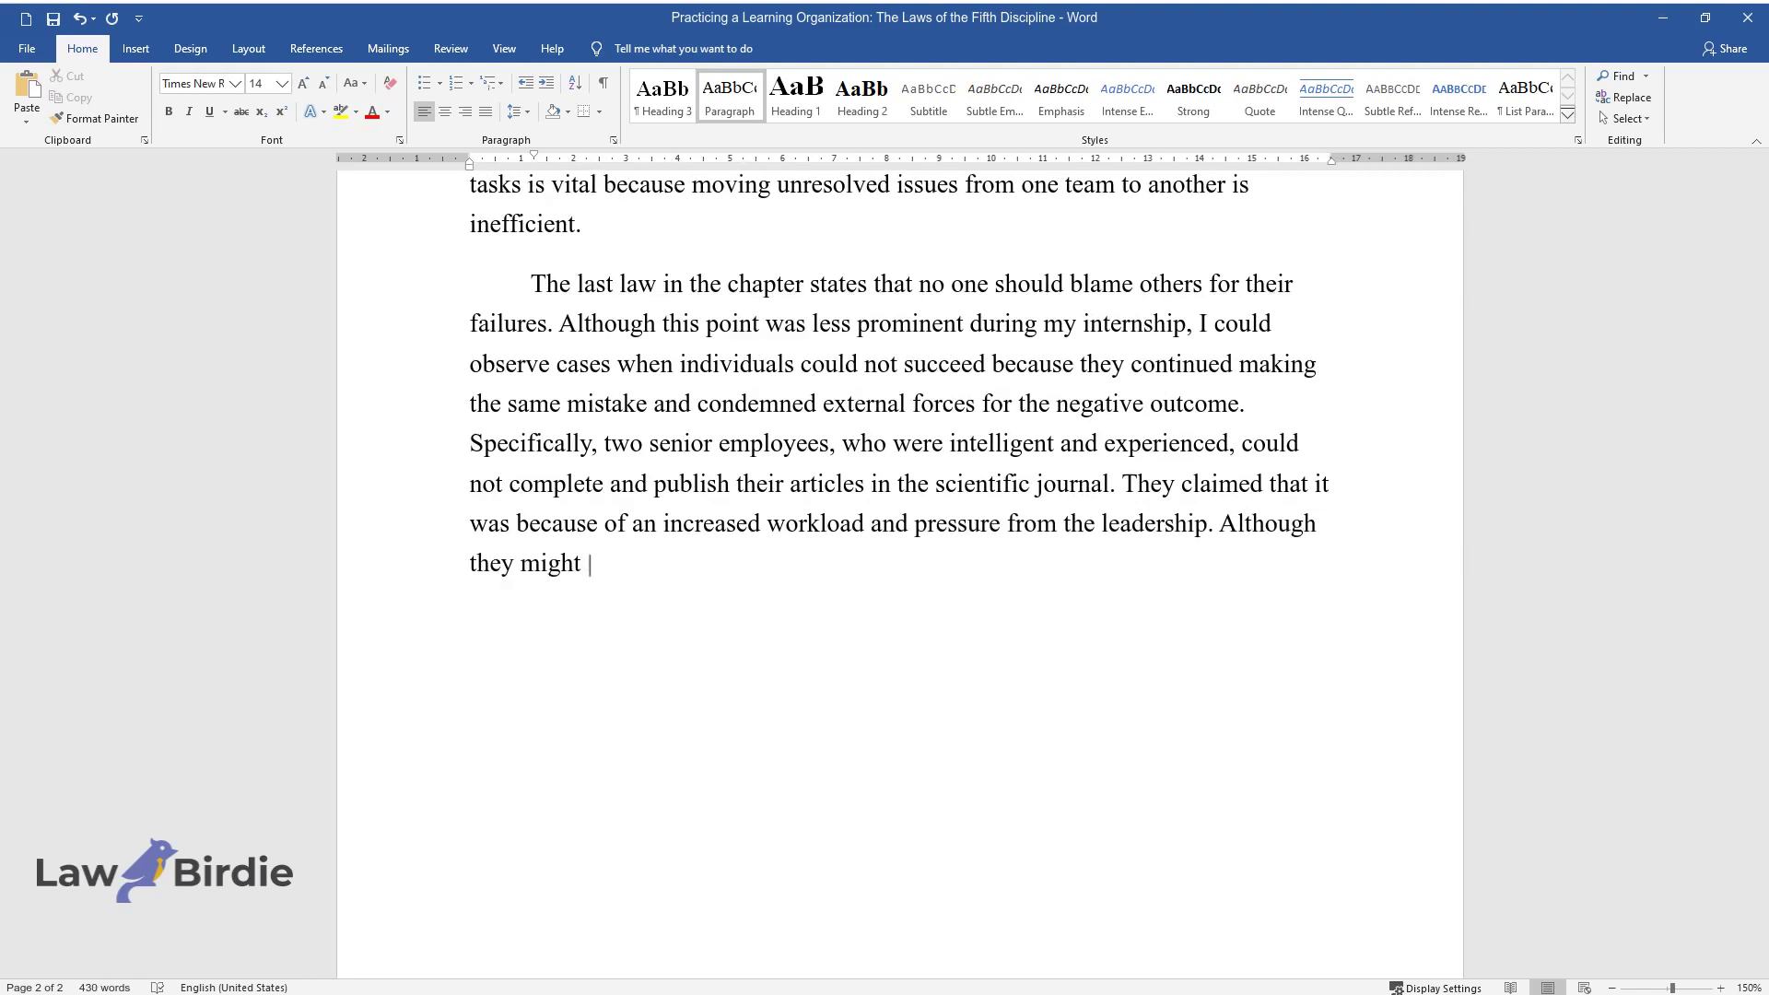
text(have legitimate arguments, they still)
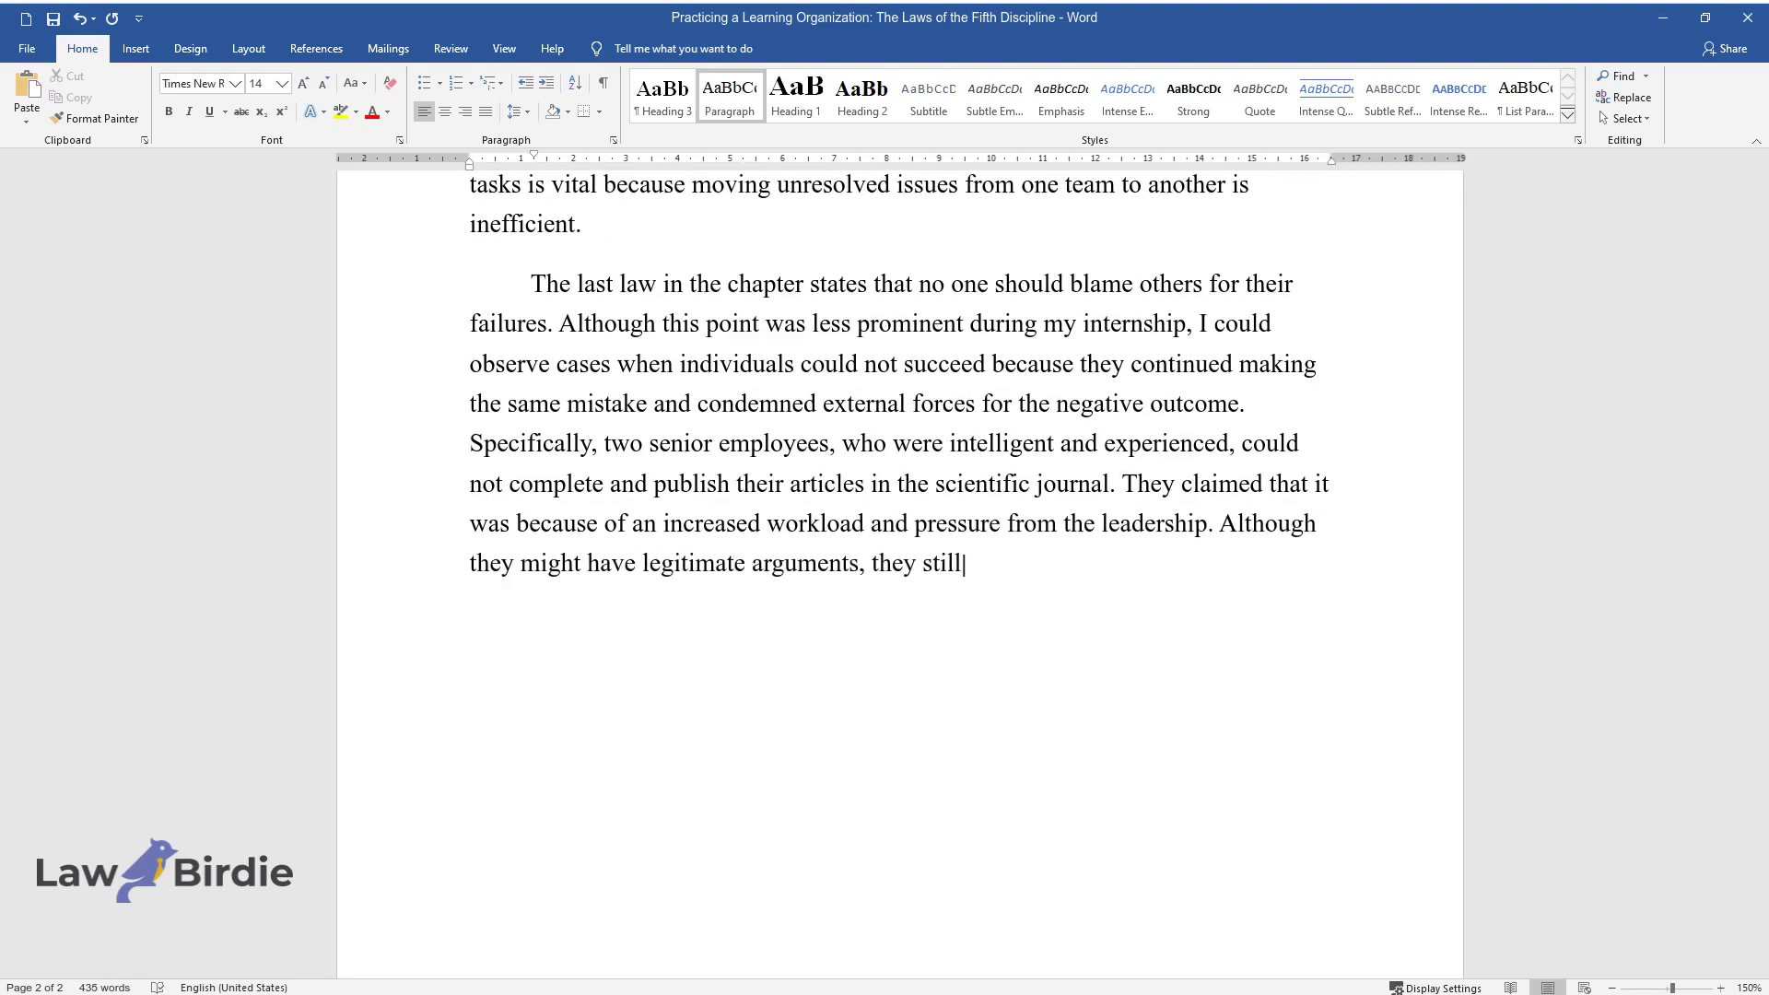
text( could take responsibility and overco)
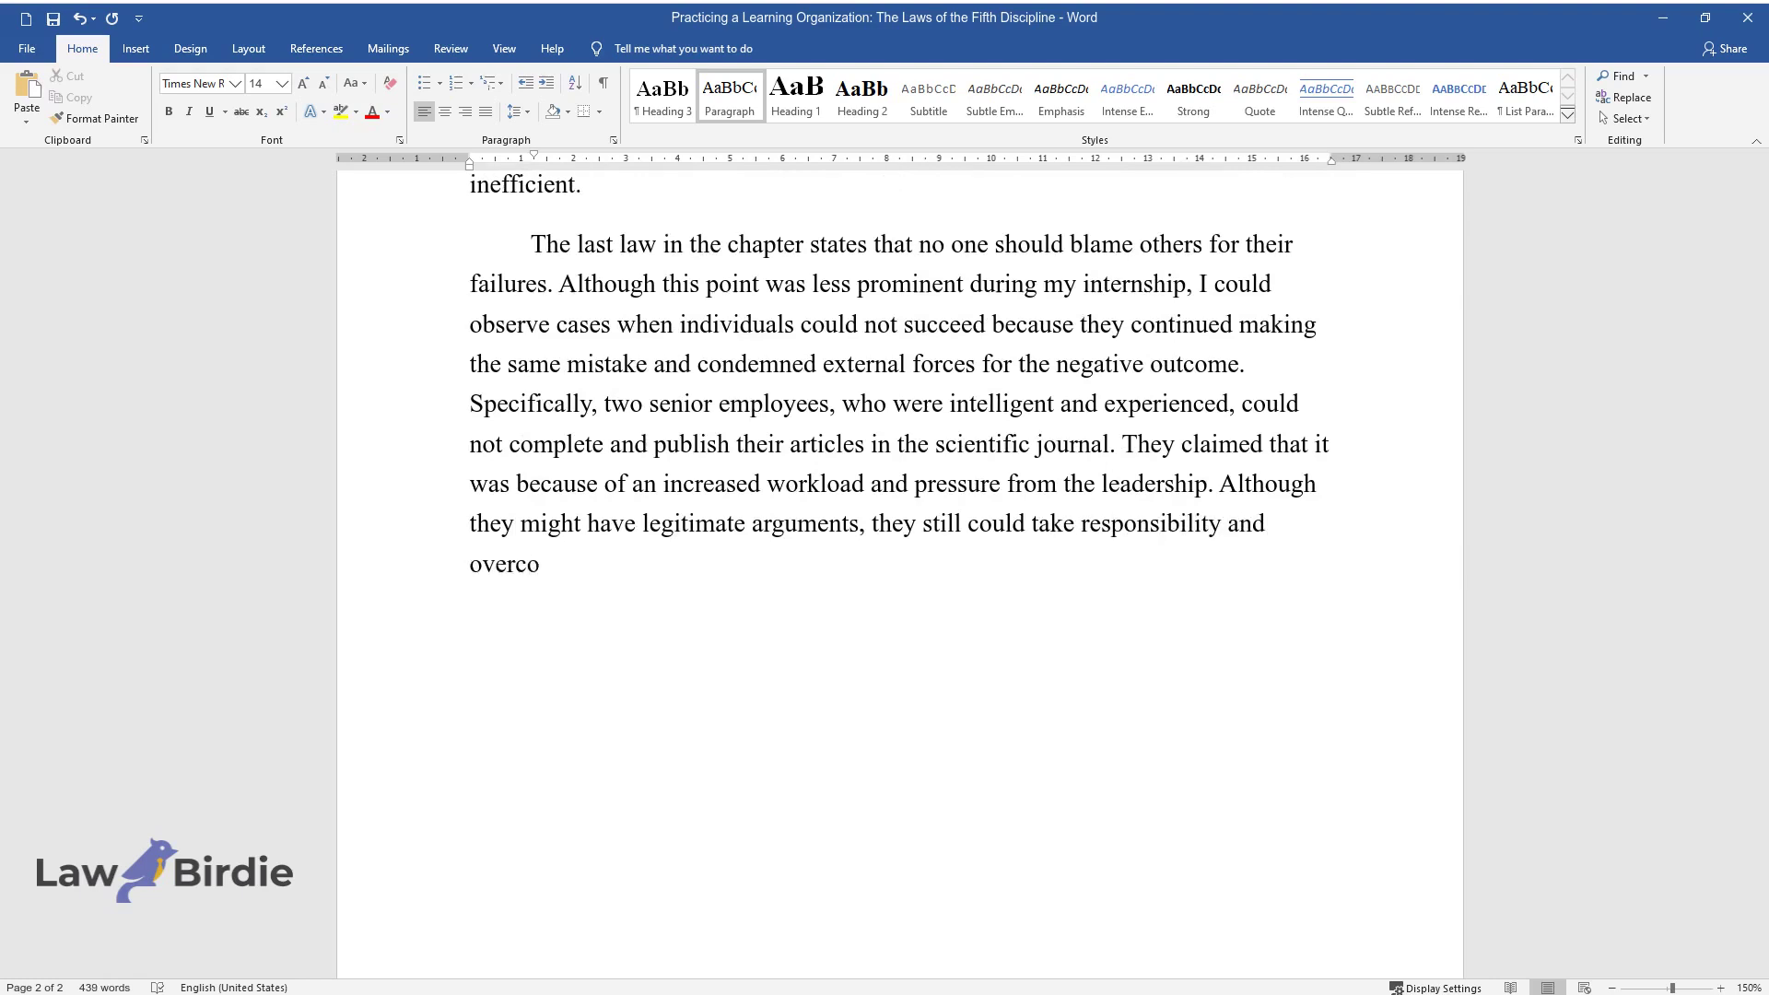
text(me that obstacle.)
key(Return)
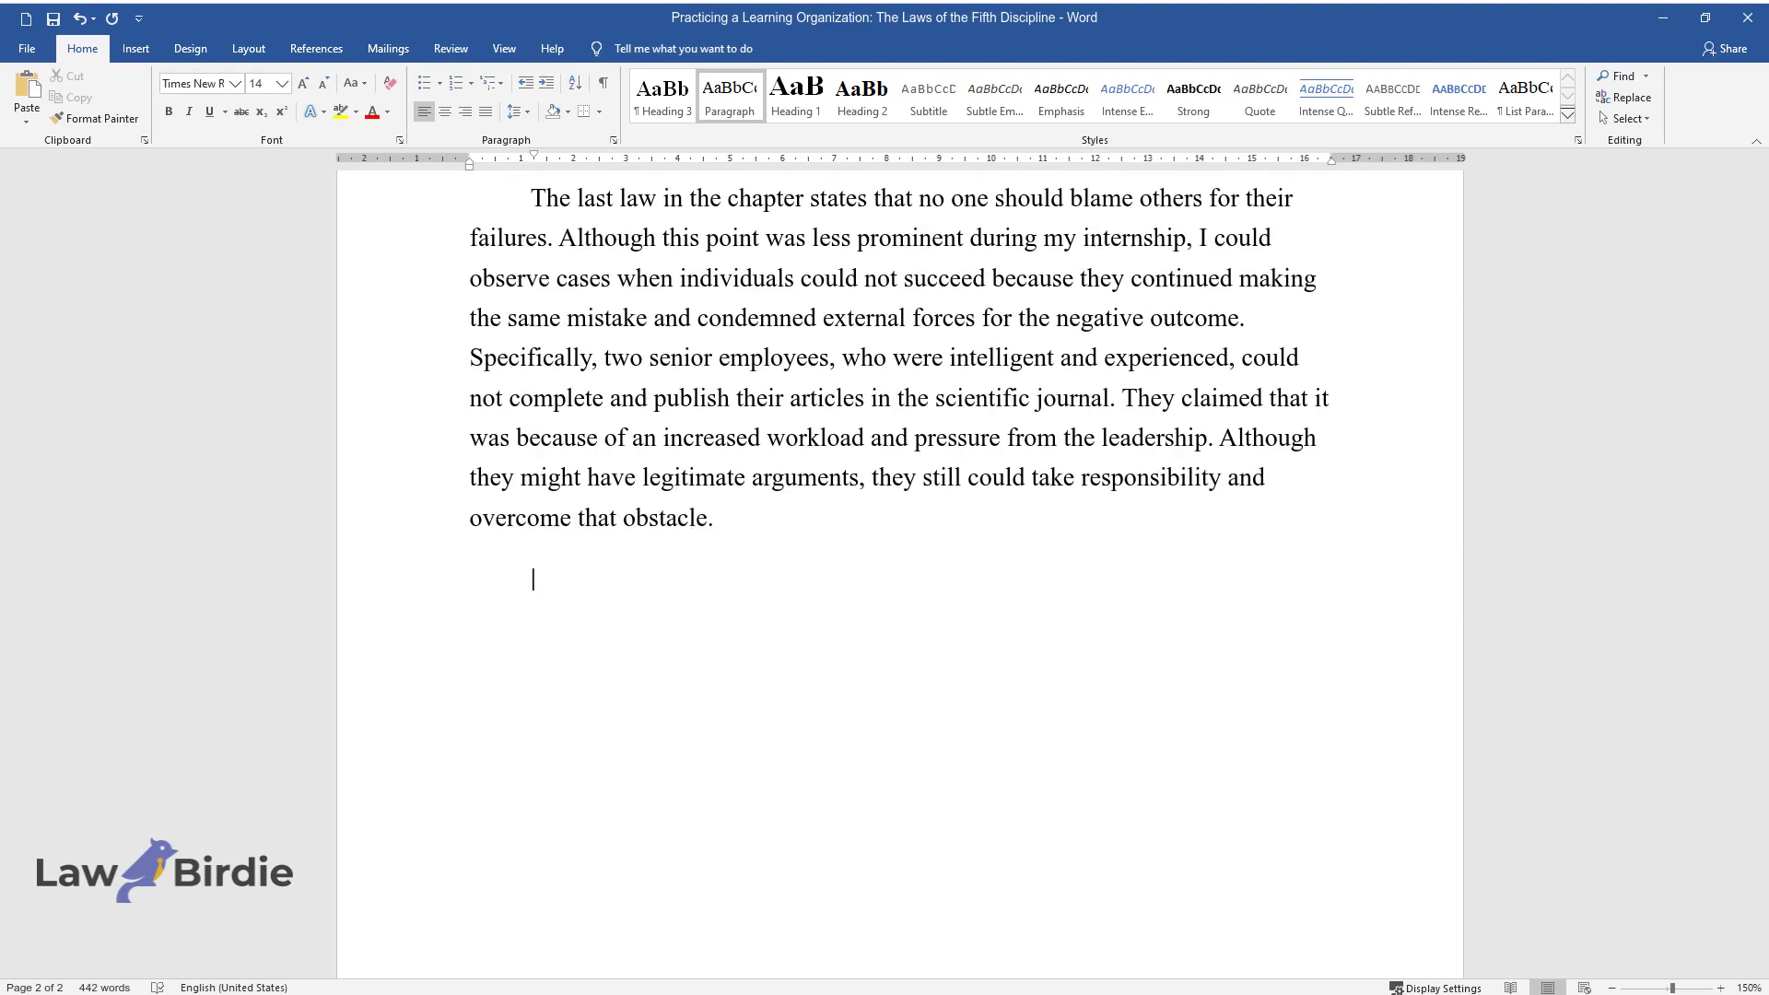
text(To prevent this law from influe)
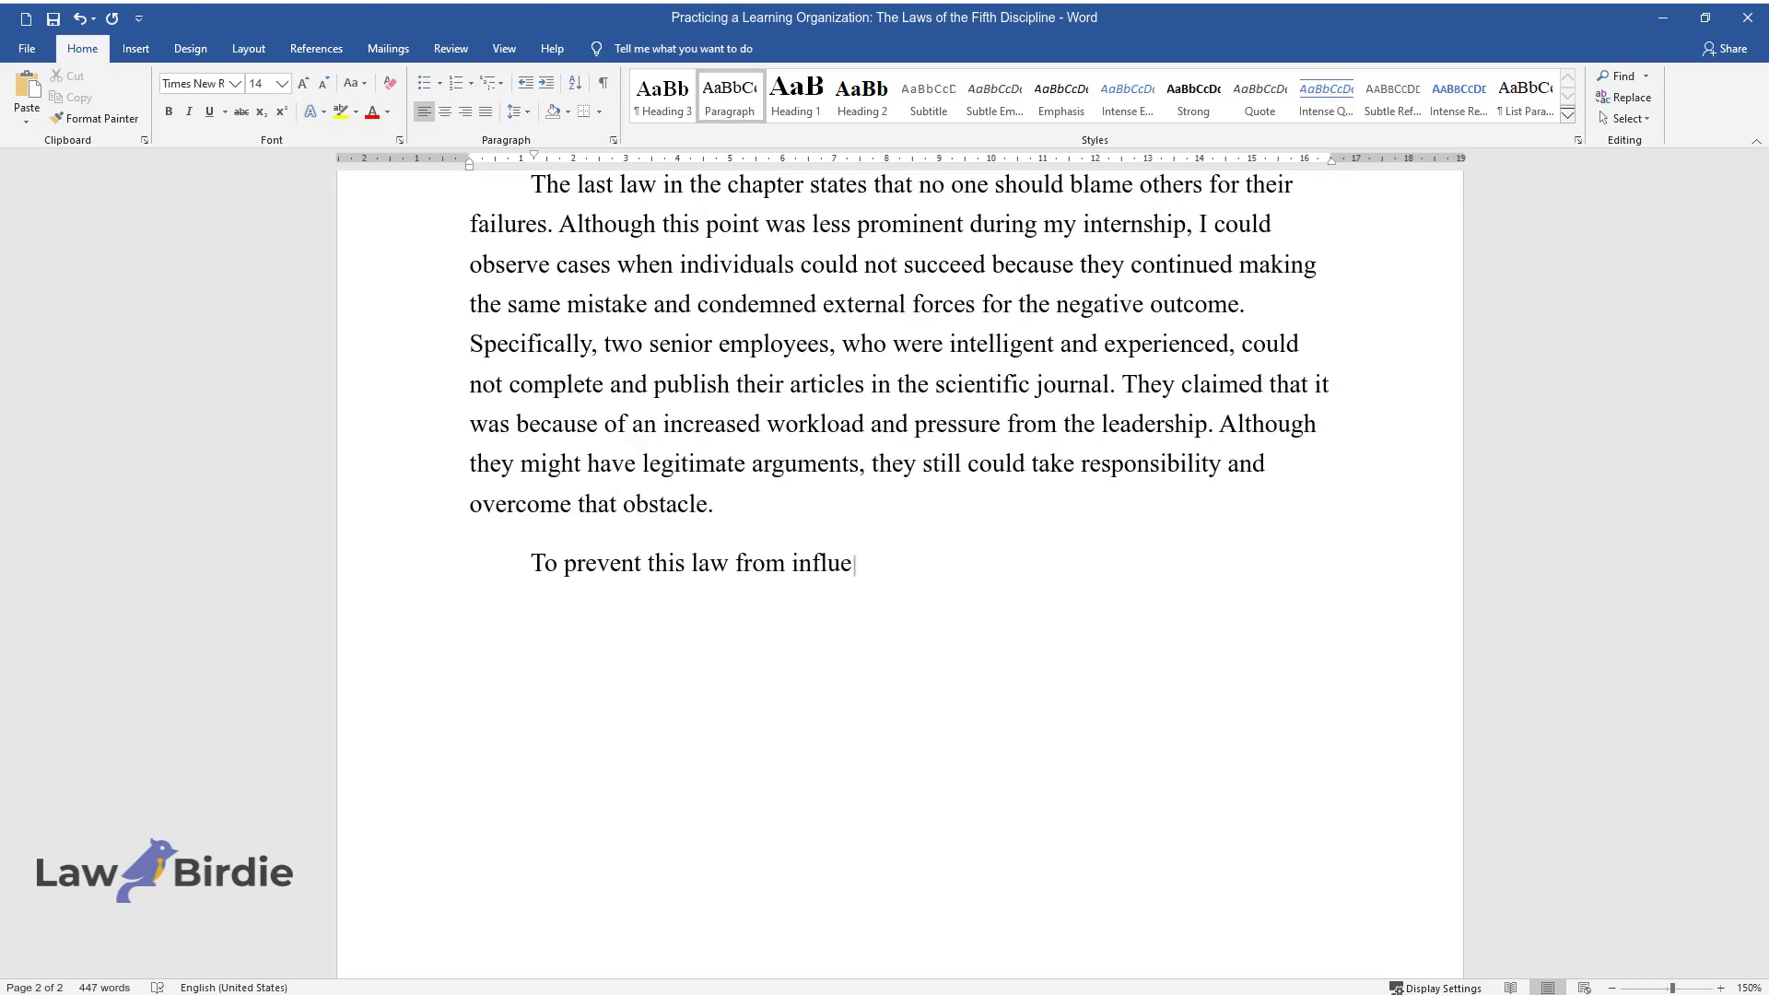
text(ncing the company in the future, I)
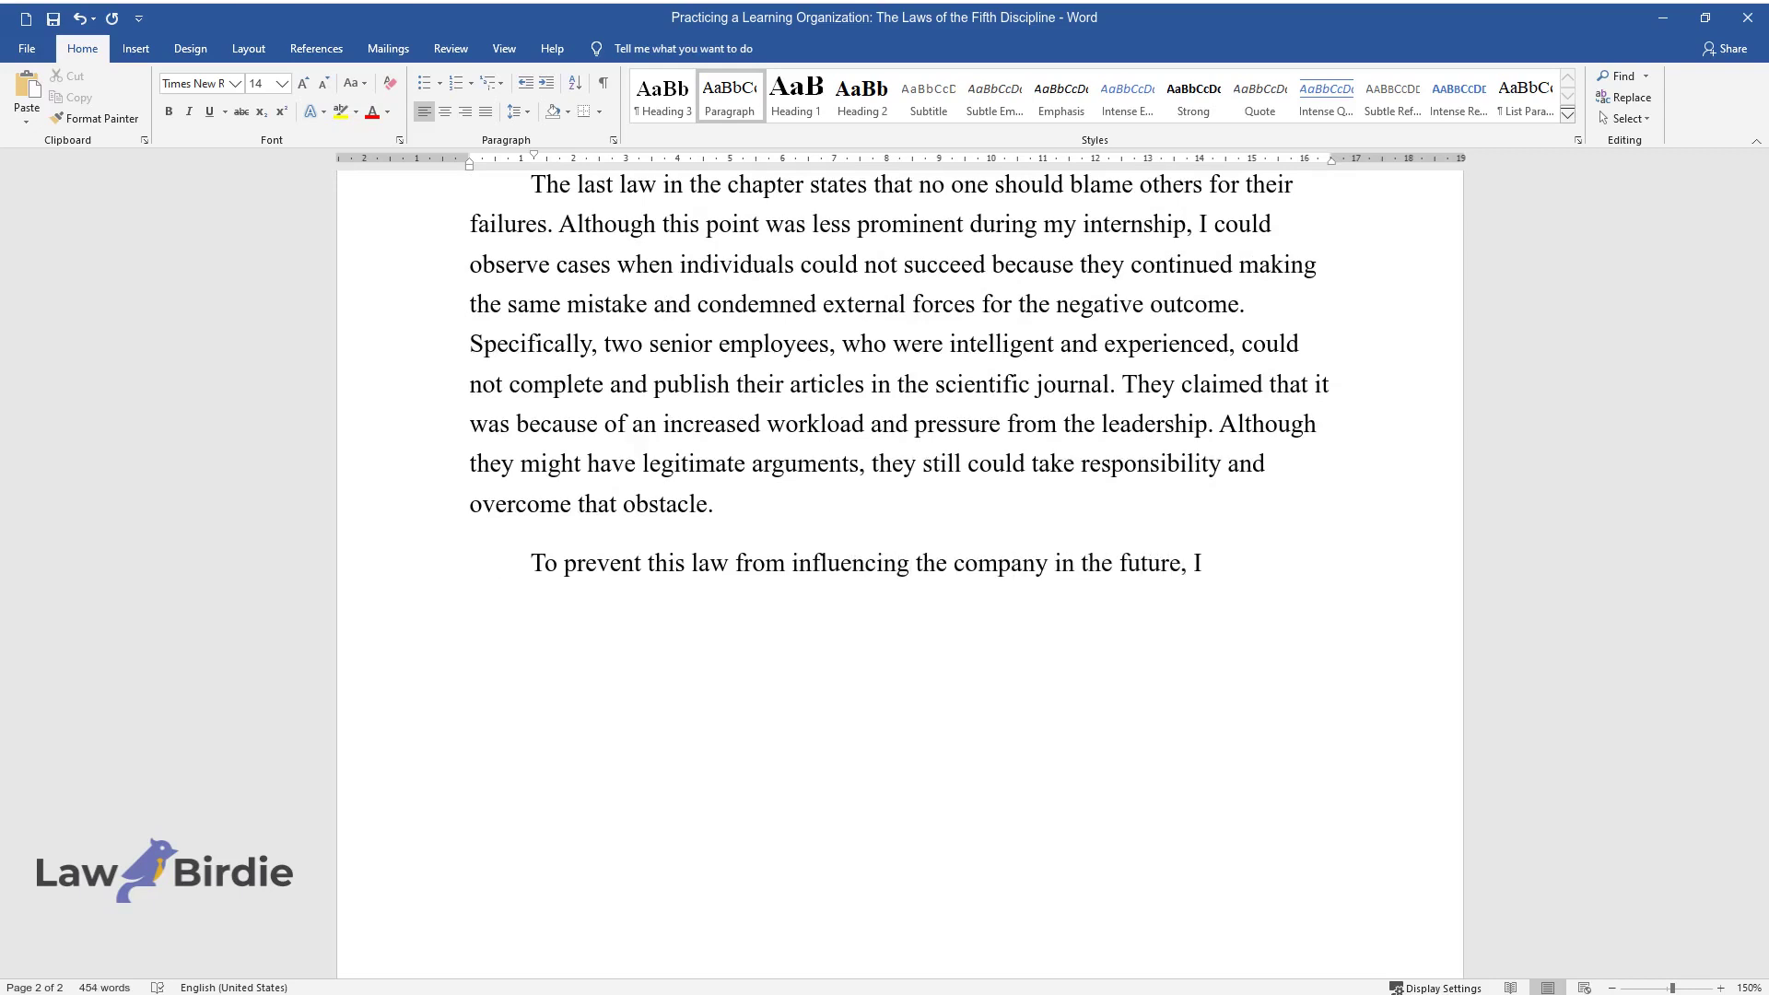
text( would suggest three actions. First)
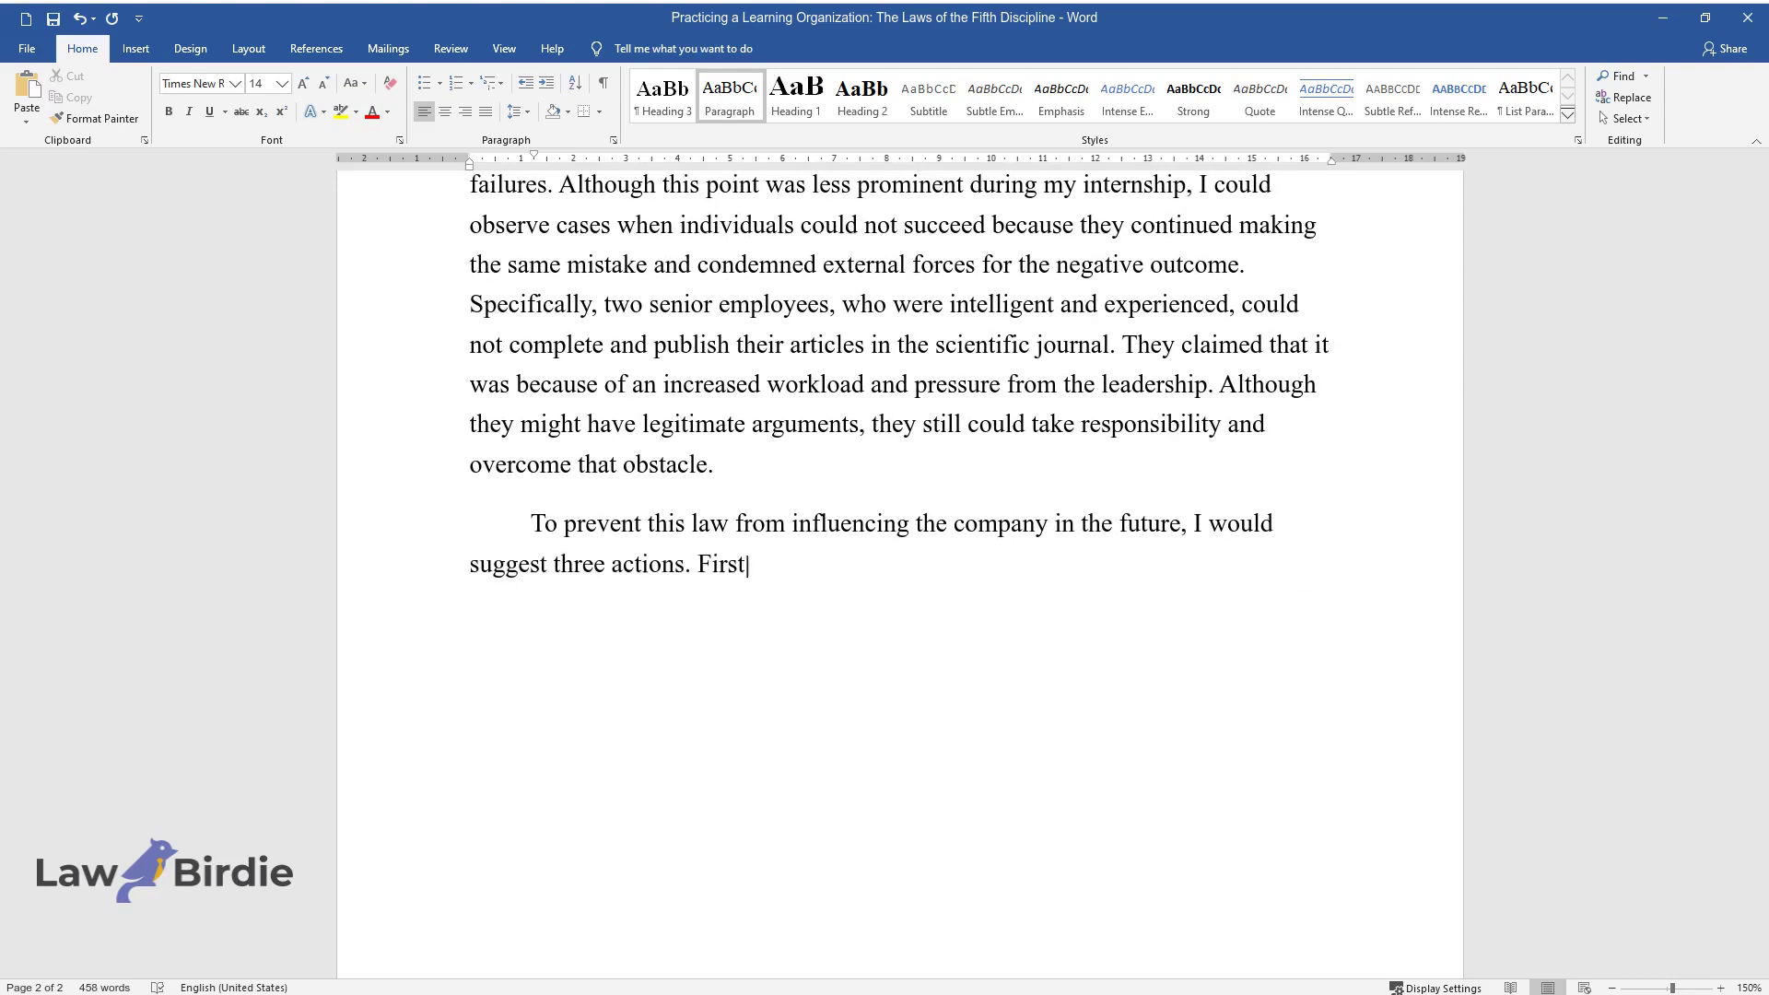
text(, leadership training sessions for)
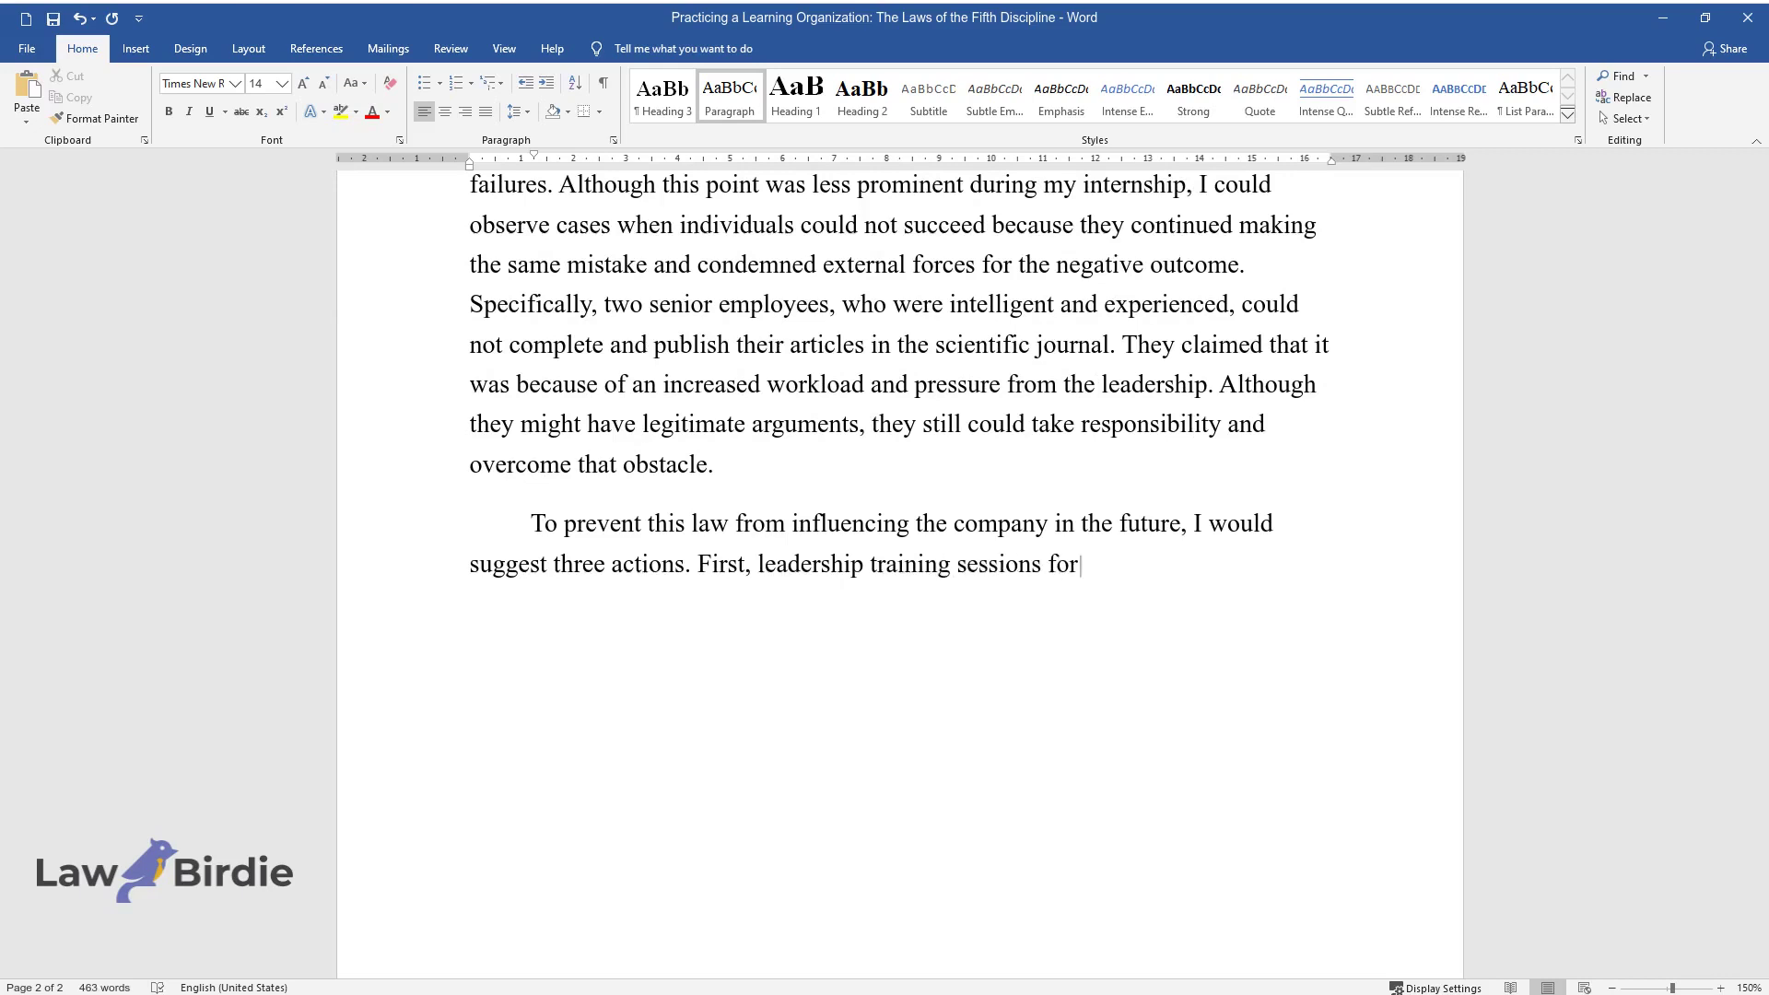
text( all workers should be introduced t)
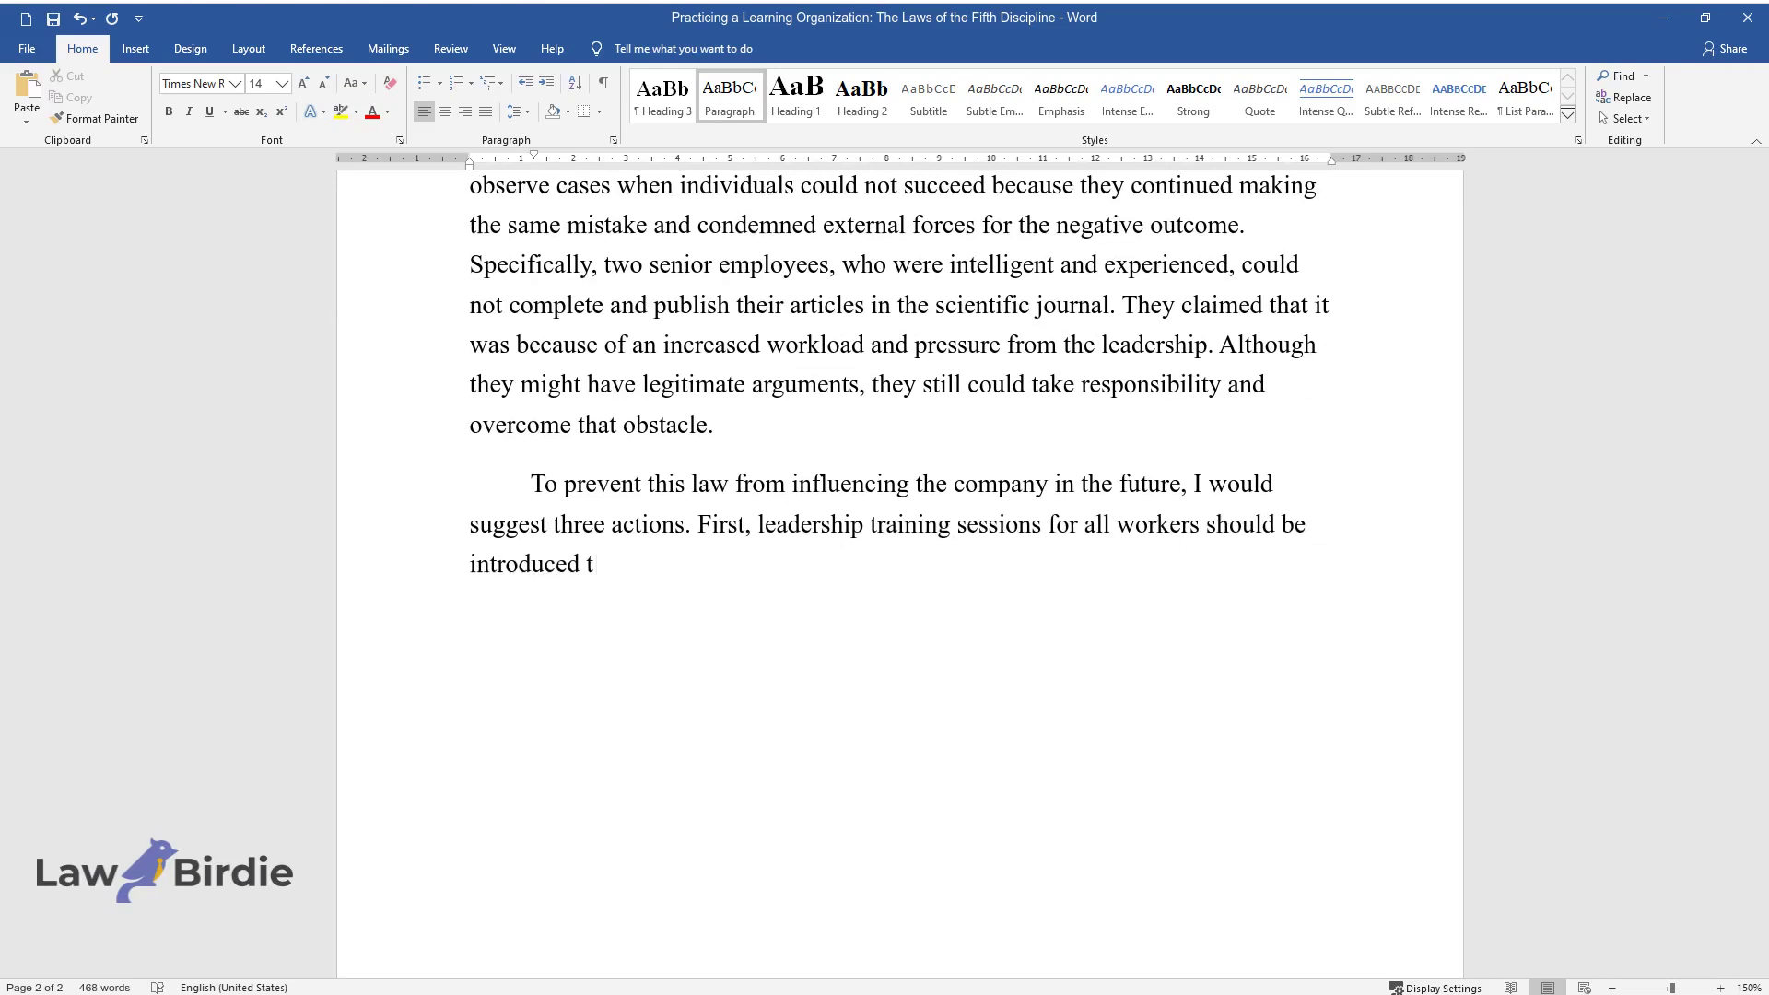
text(o implant the new mindset of takin)
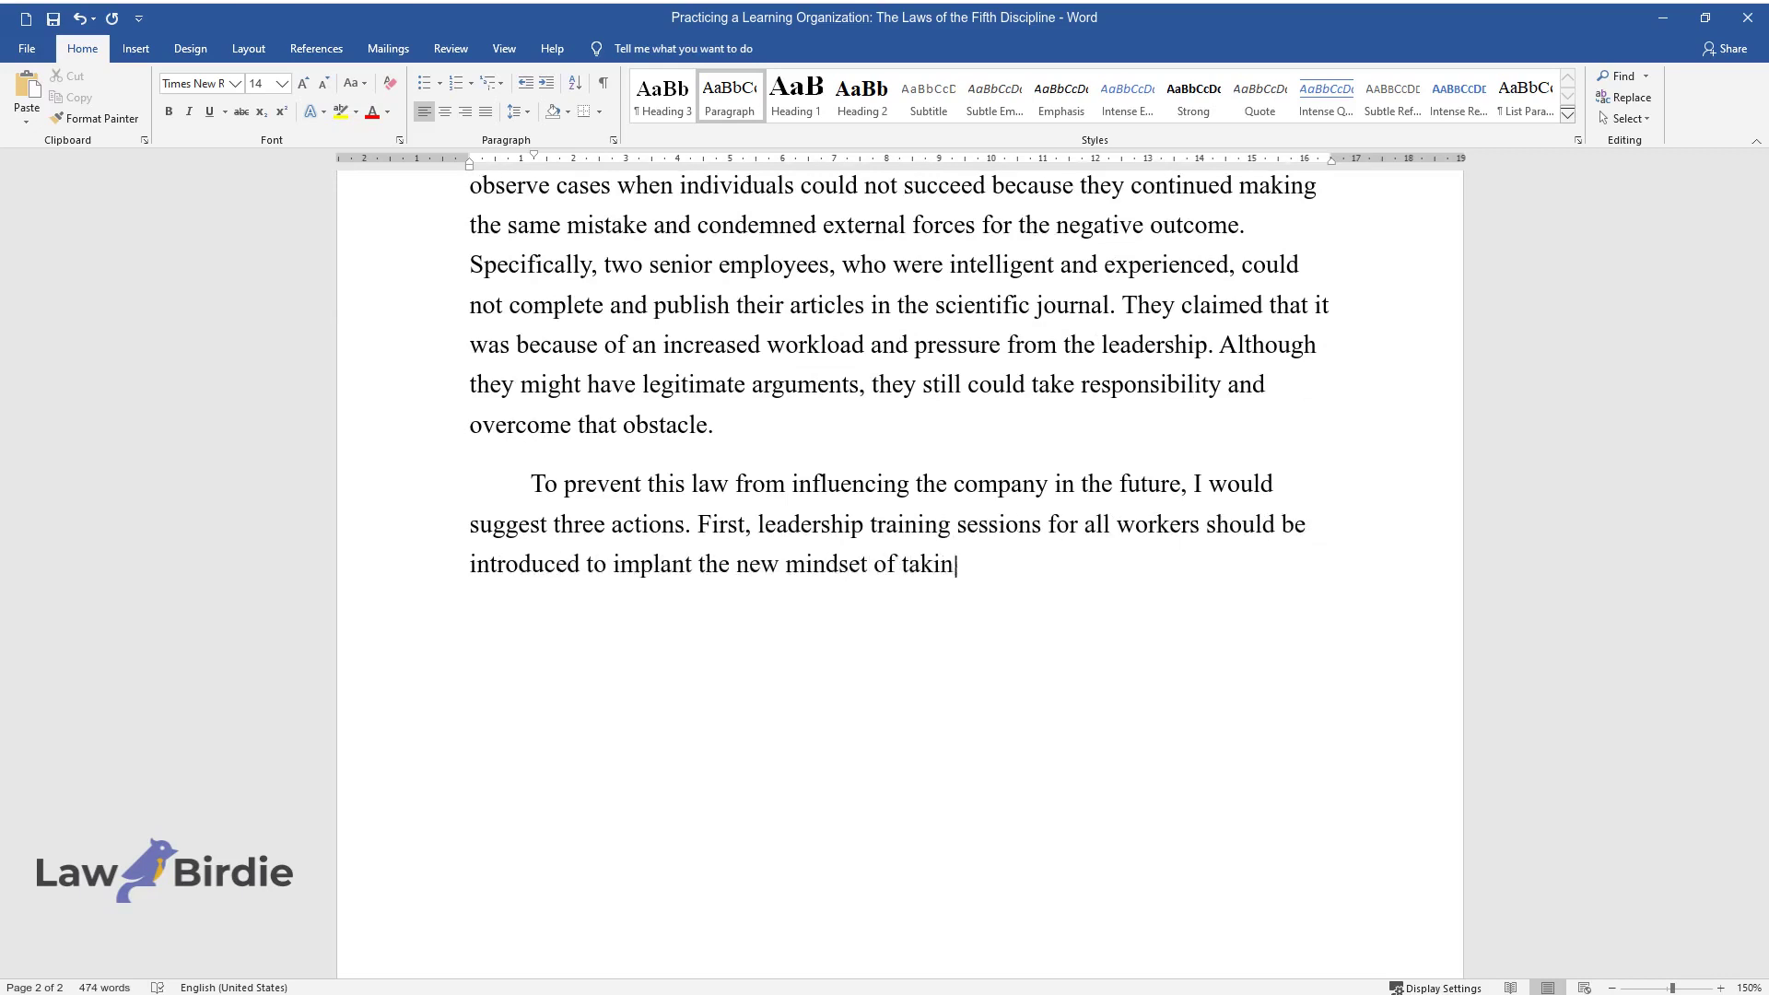
text(g power over any situation. Second,)
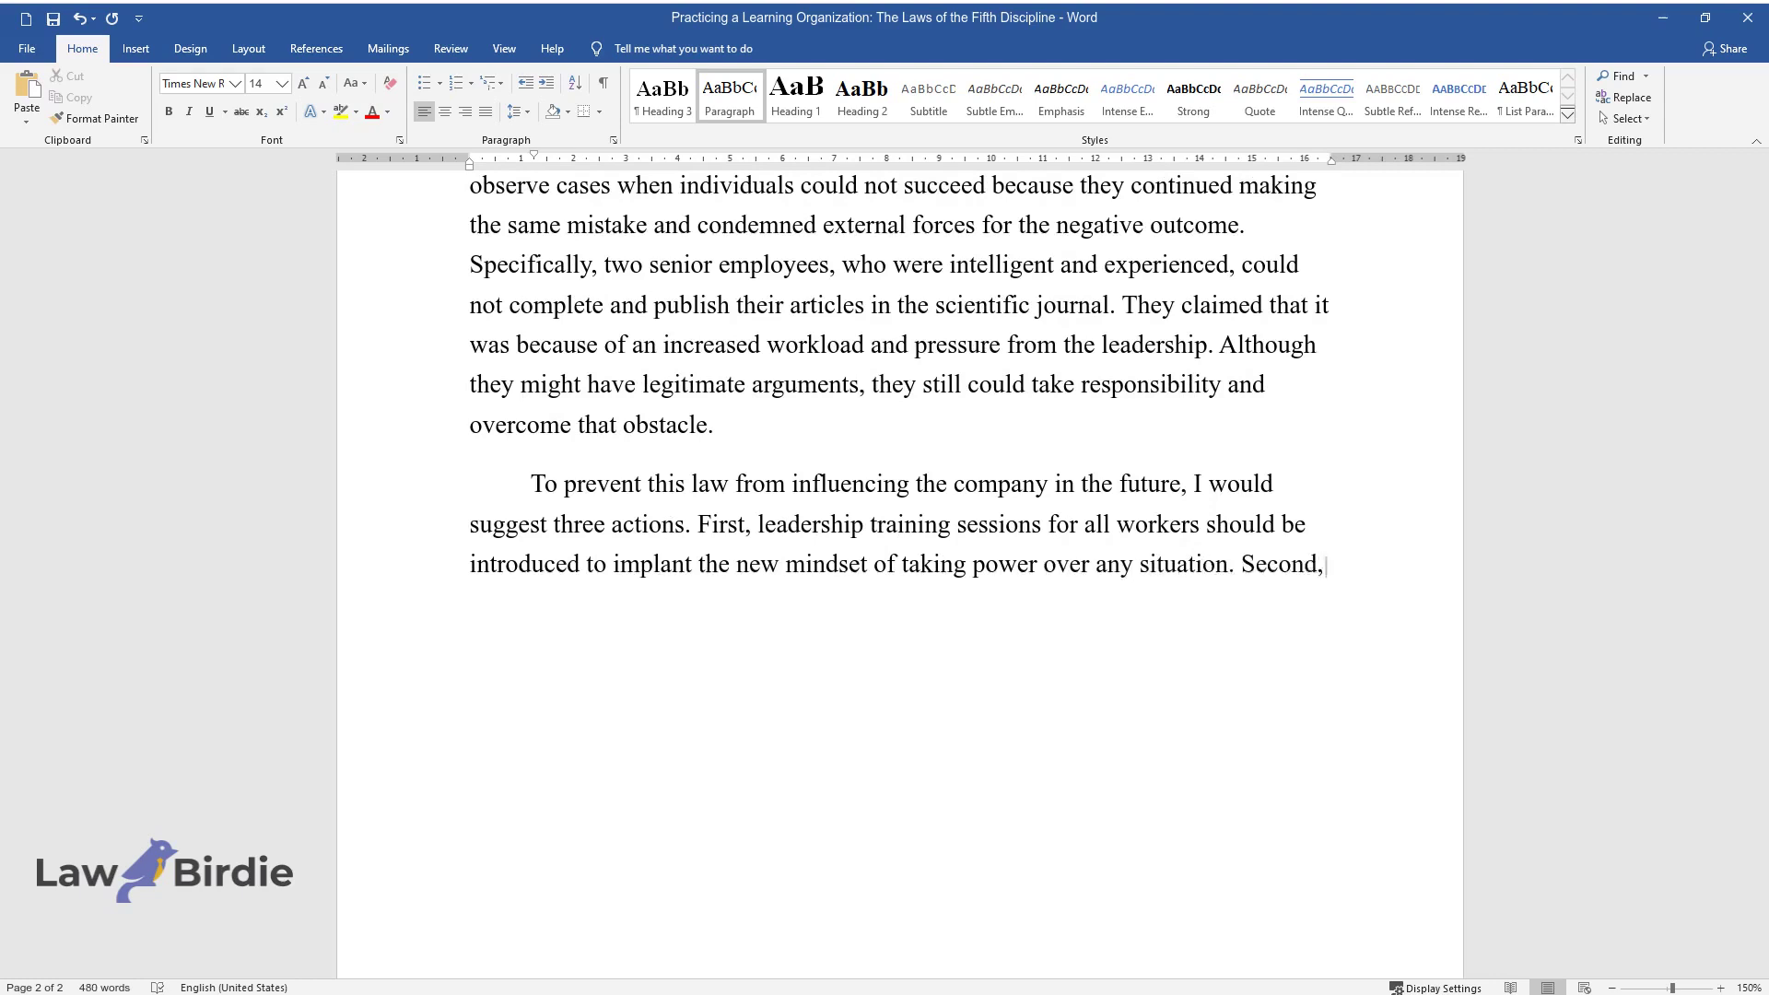
text( the employees will be required to)
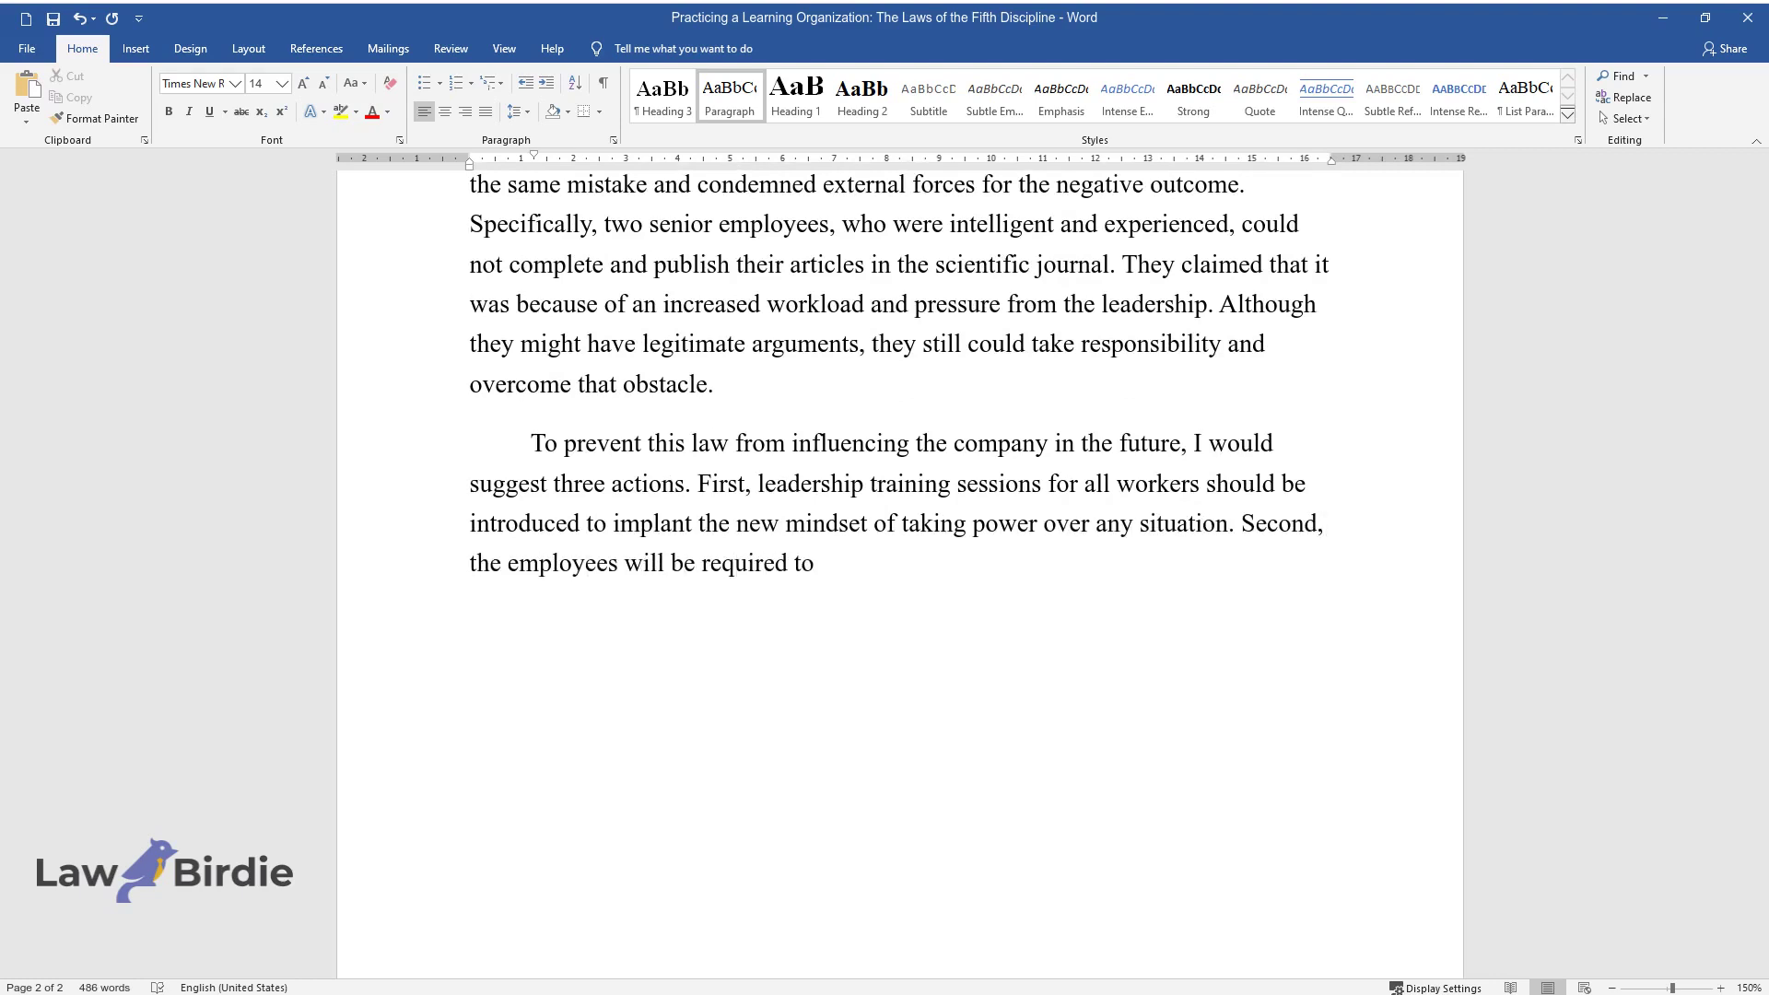
text( read specific books and watch moti)
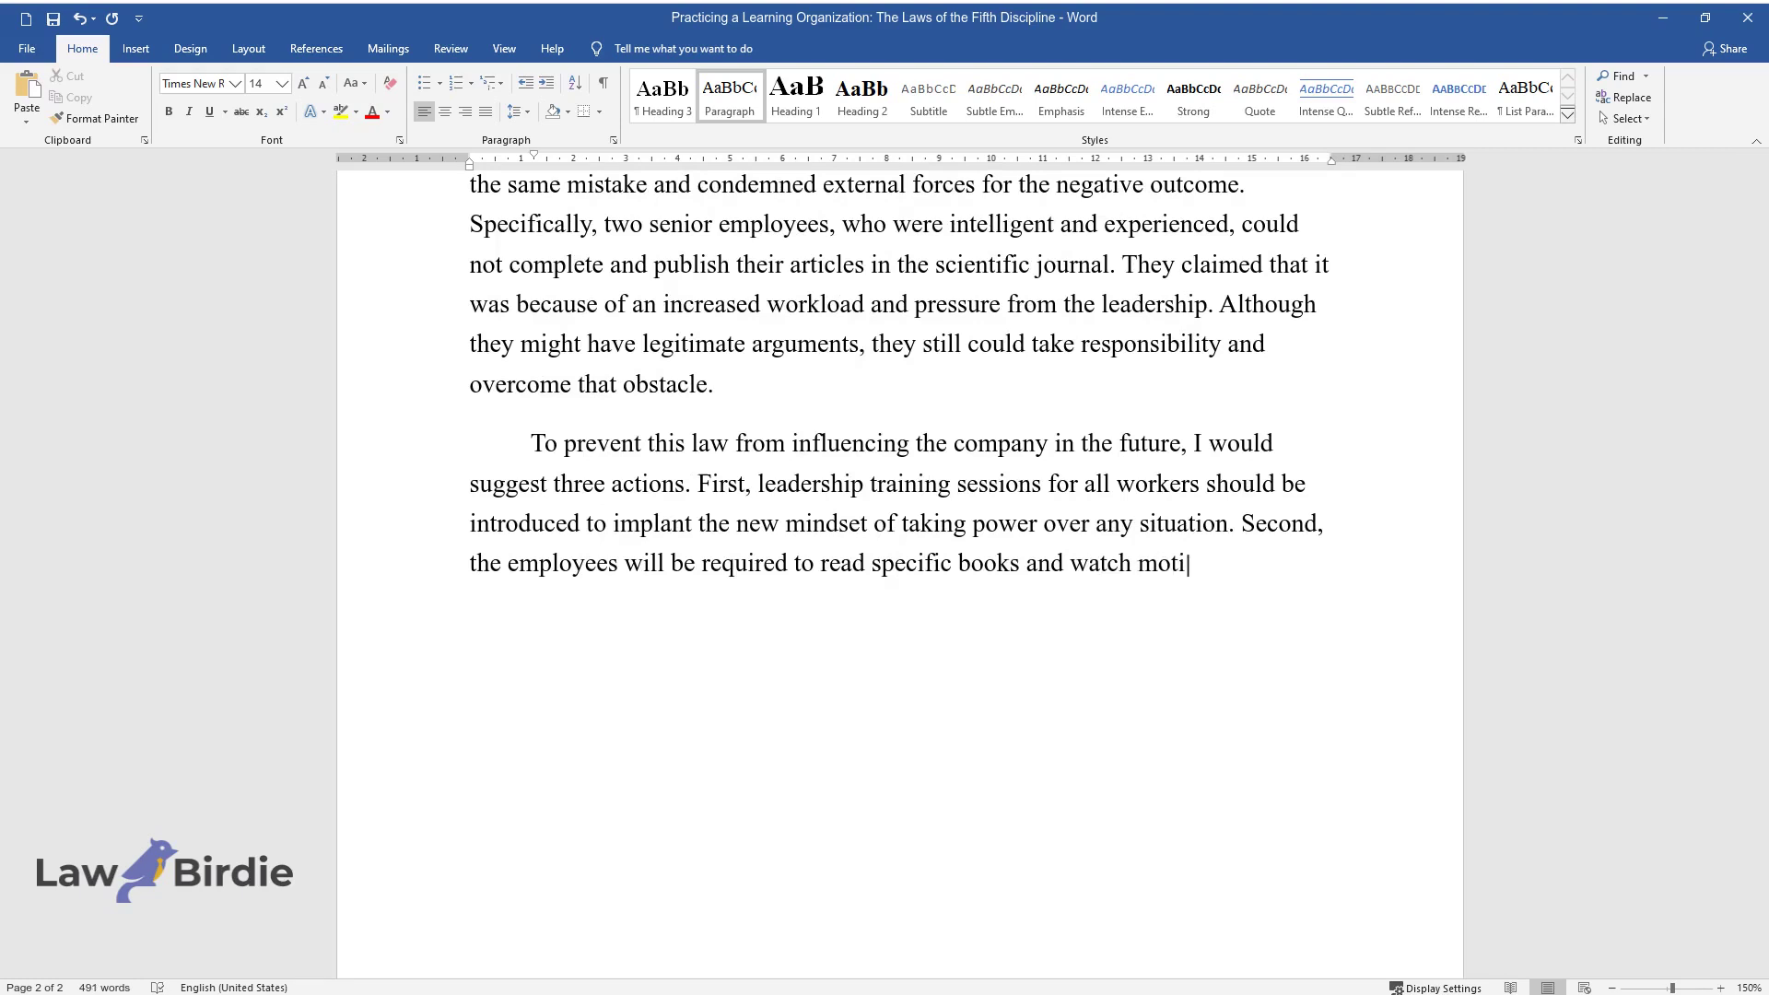
text(vational movies to maintain this s)
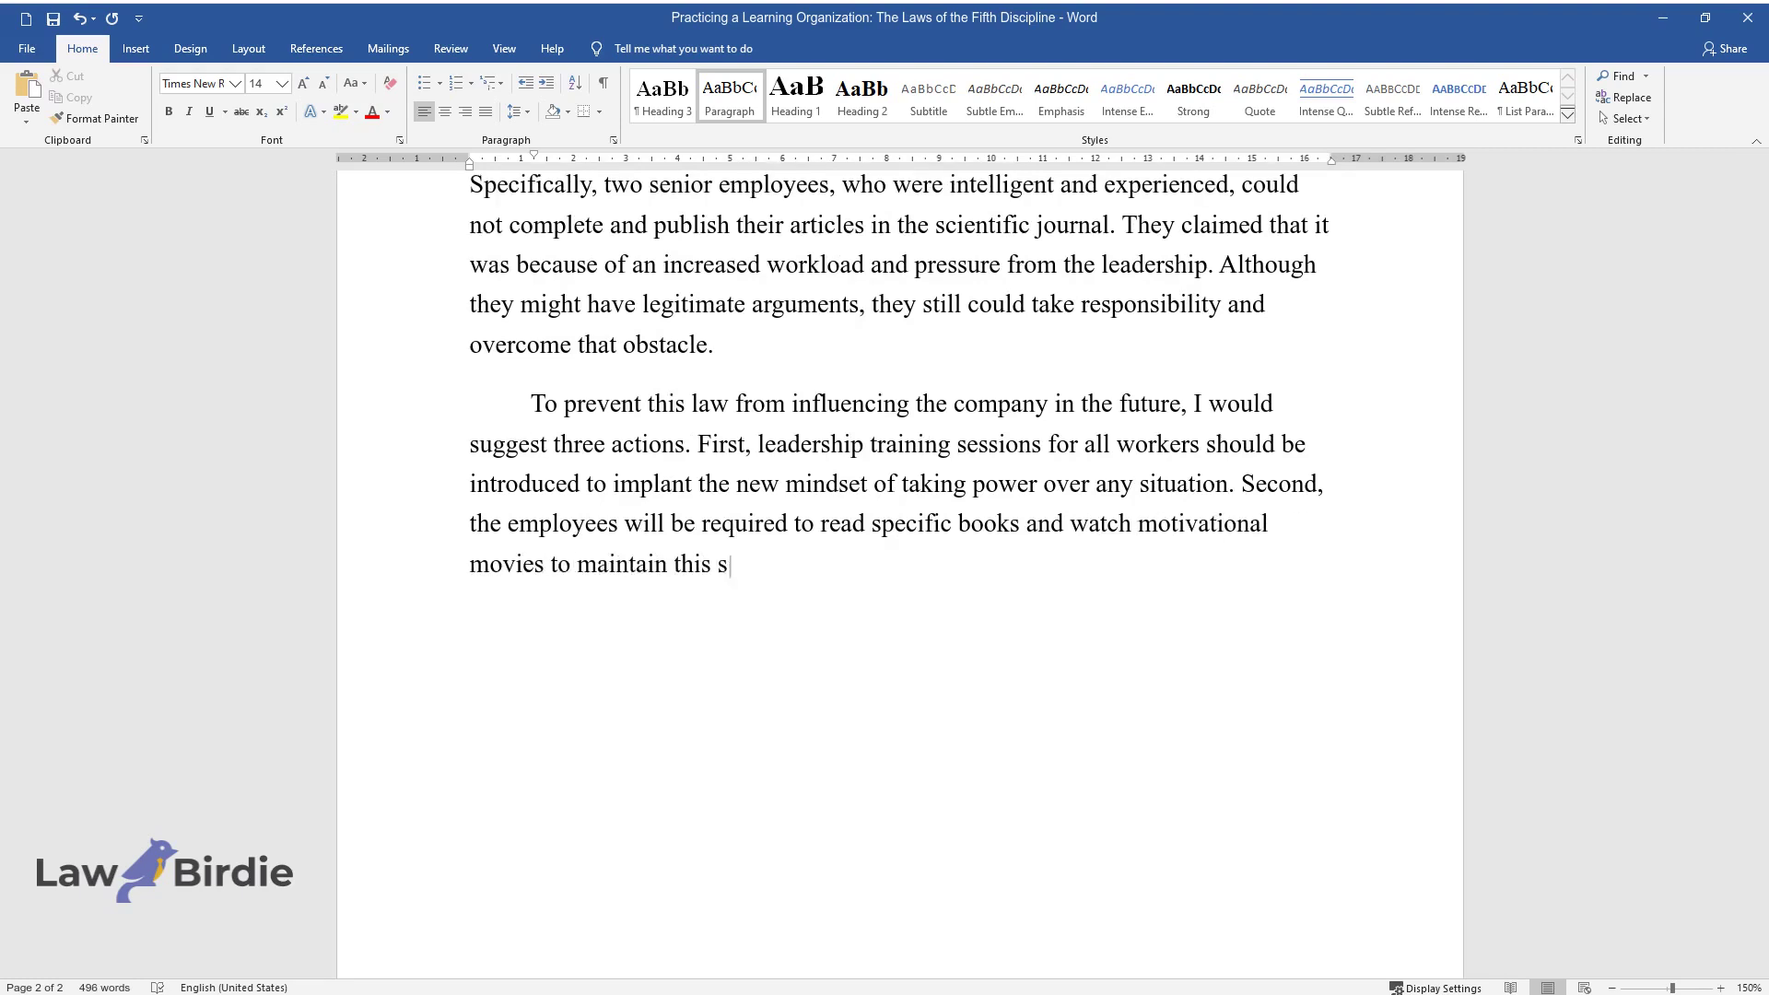
Step: Finish the three-actions paragraph with leaders setting a personal example, ending 'take advantage of them.'
text(ownership of their destiny)
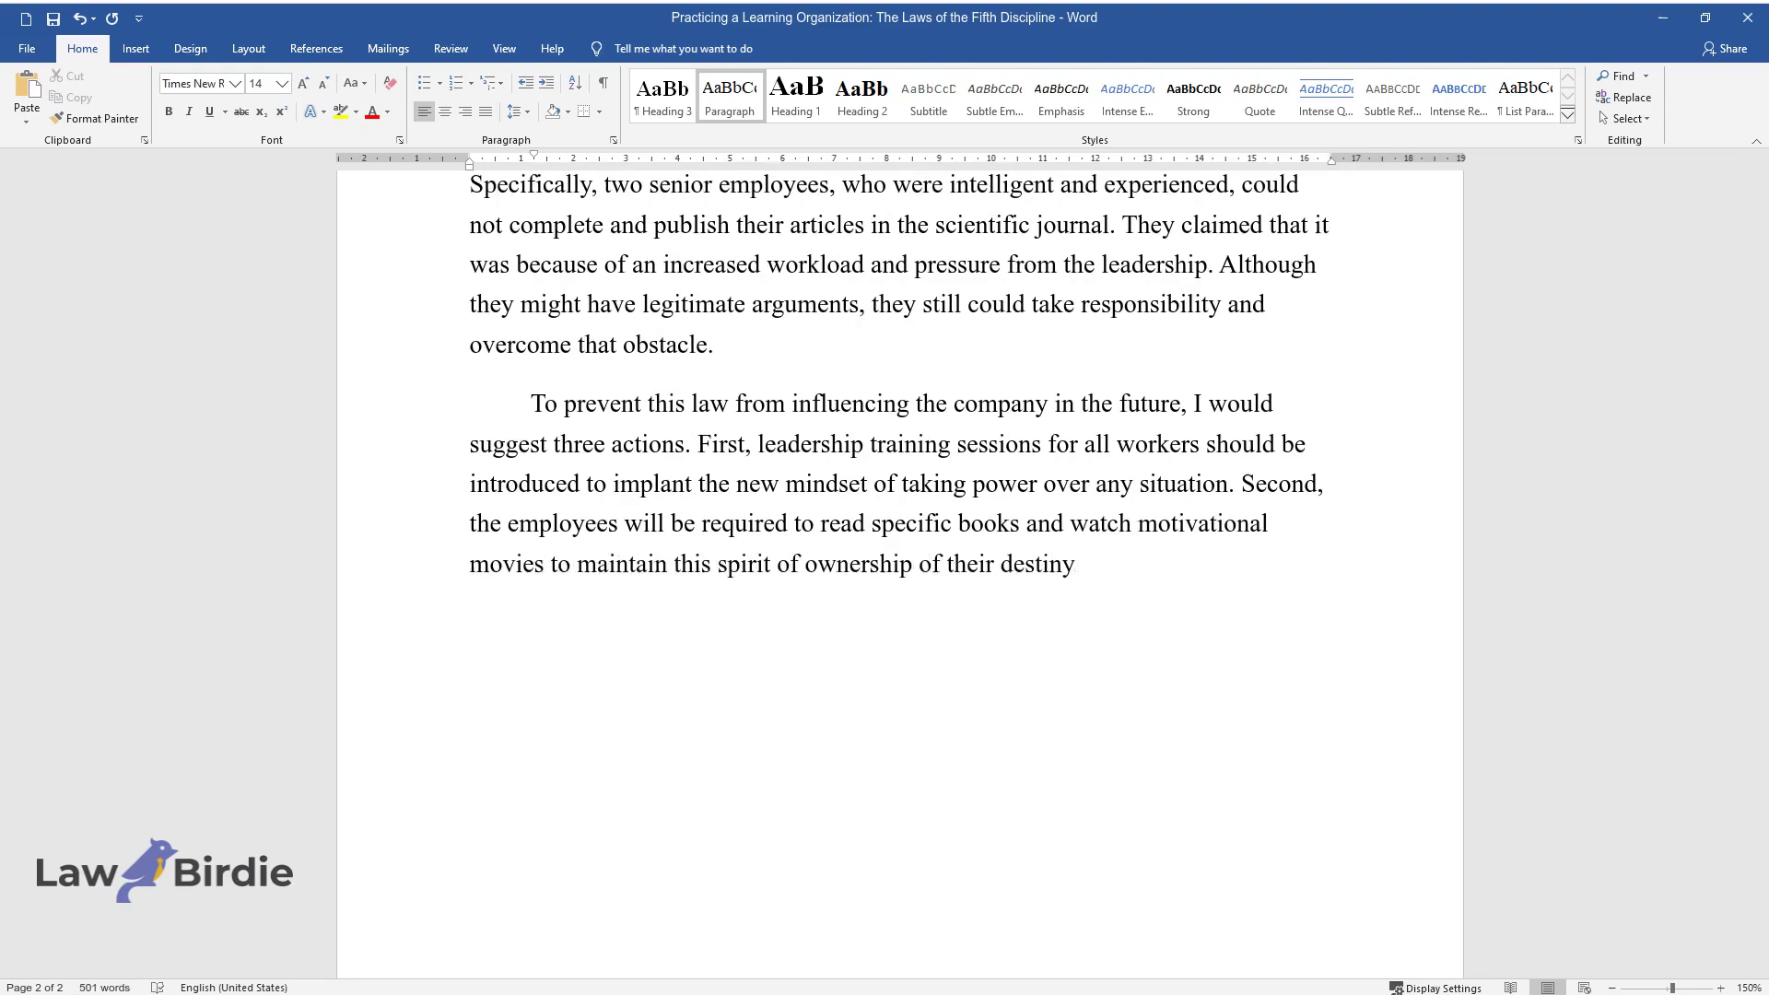
text(. Lastly, the company leaders must)
text( set a personal example of not blam)
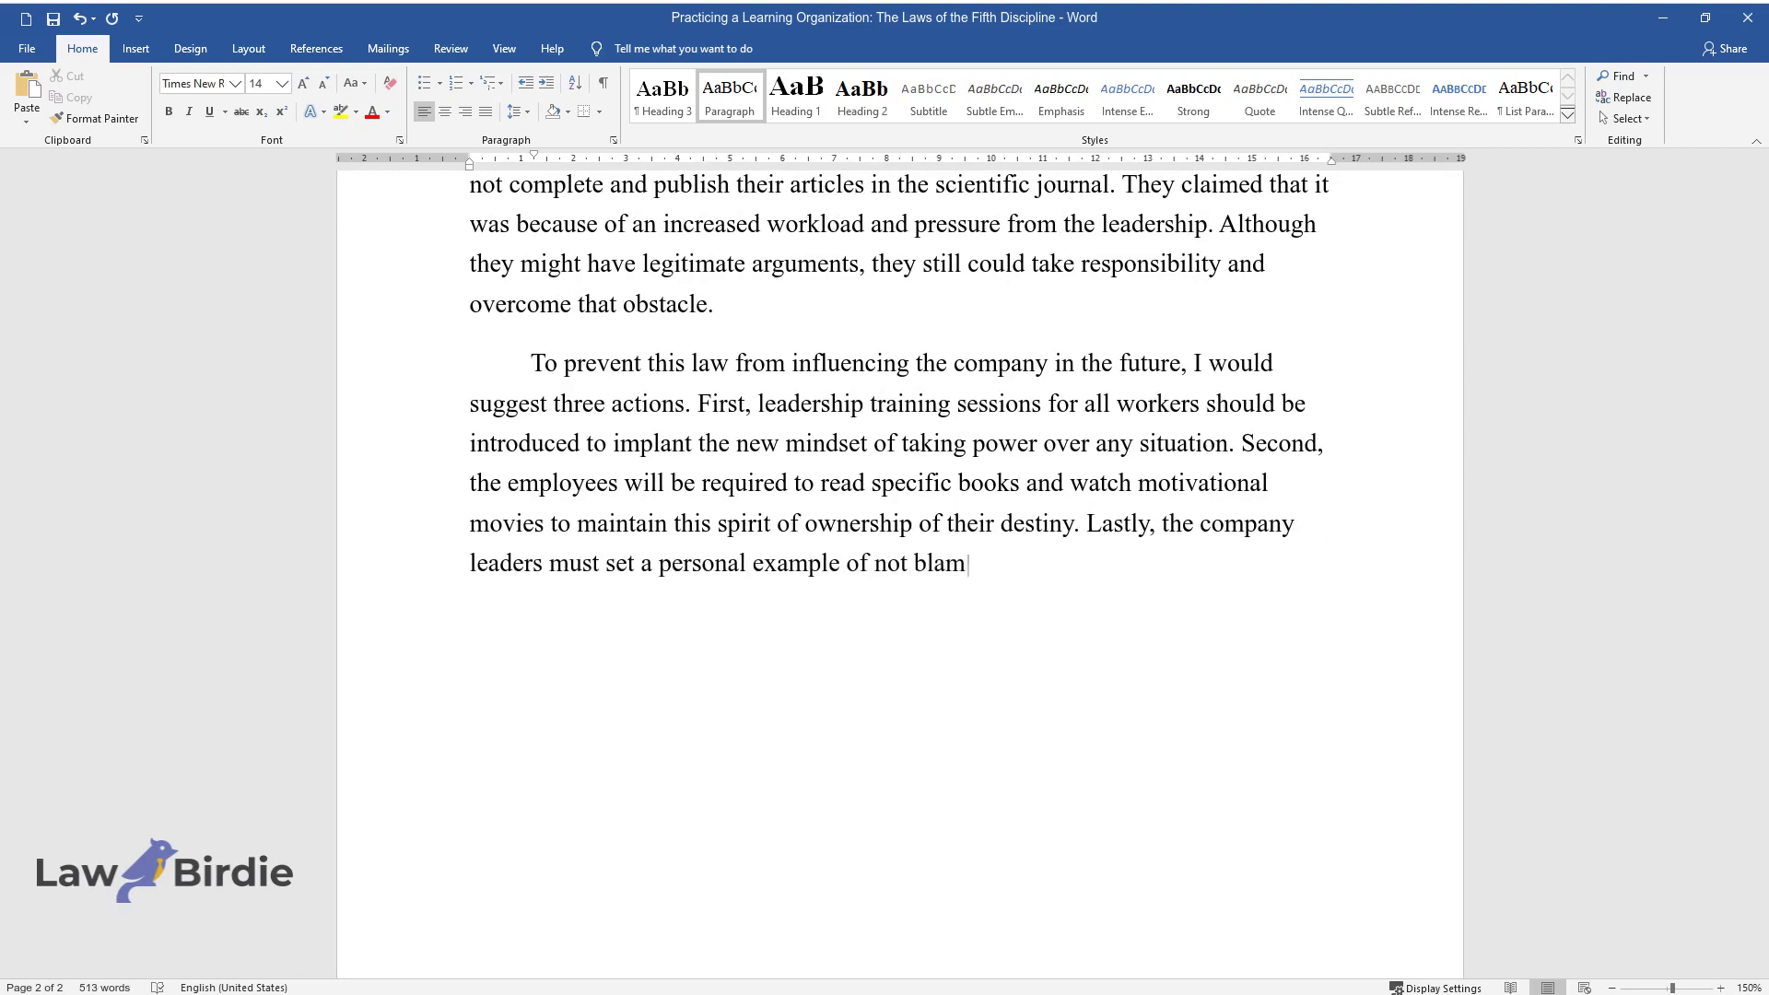
text(ing circumstances but learning to take advantage of them.)
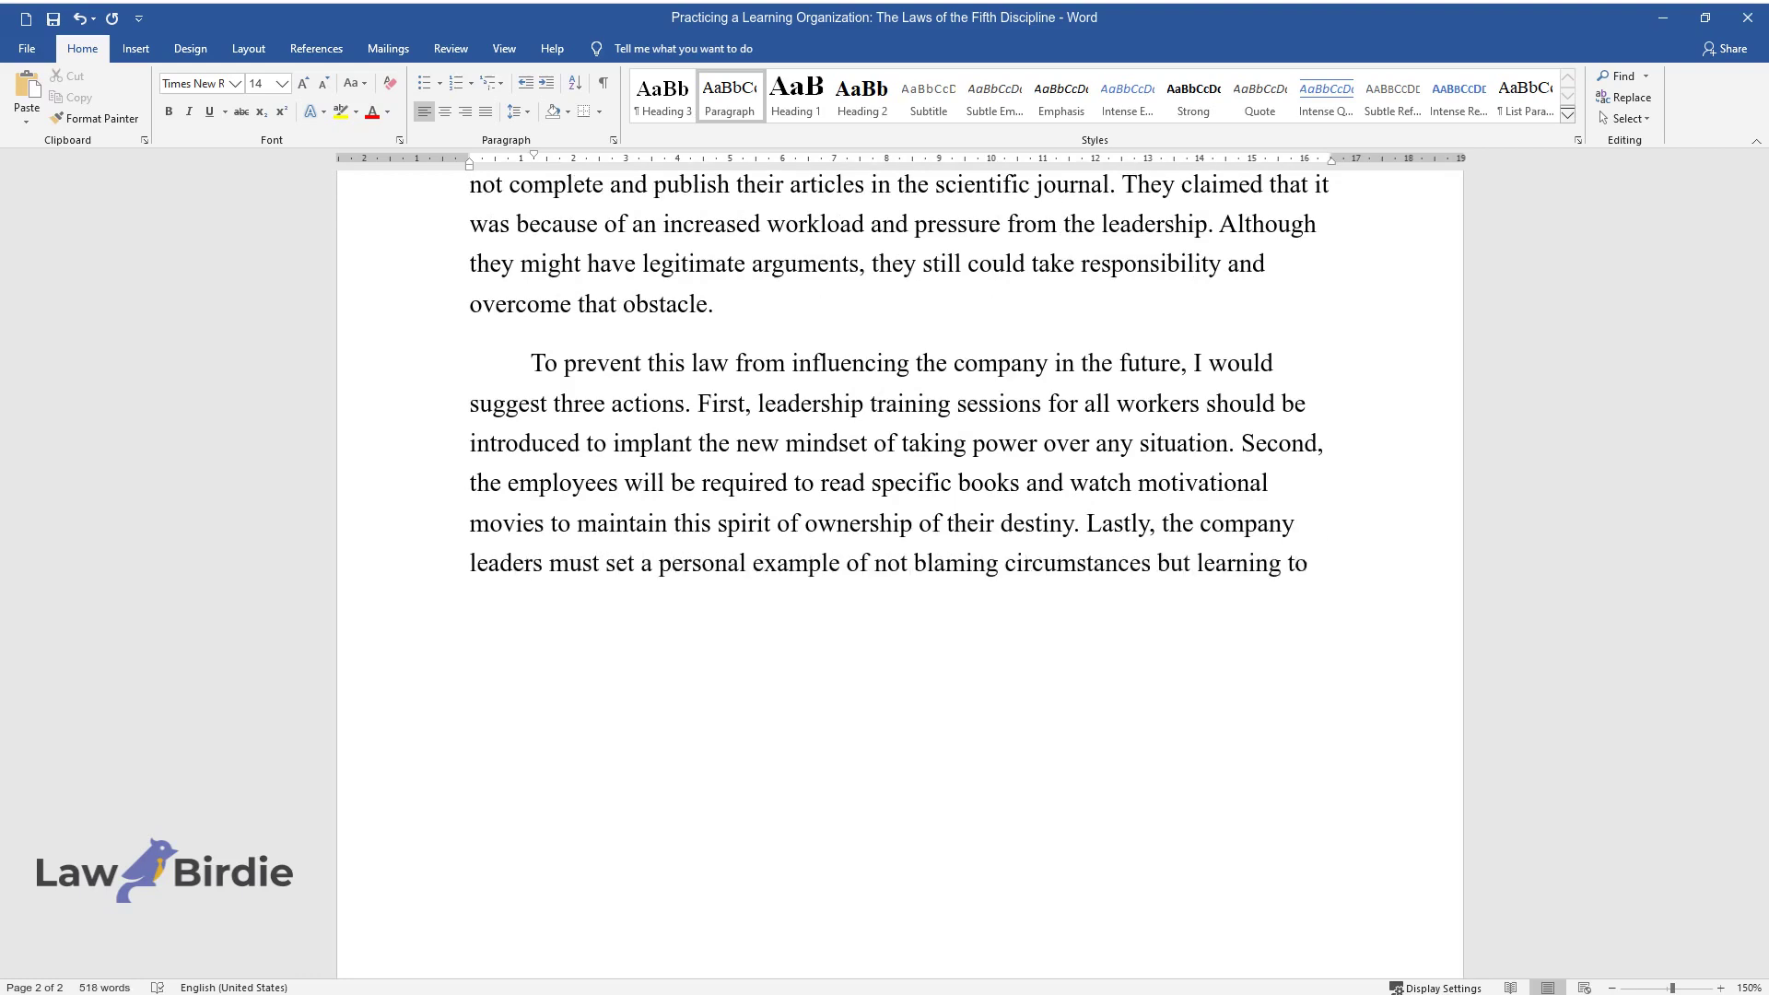
key(Return)
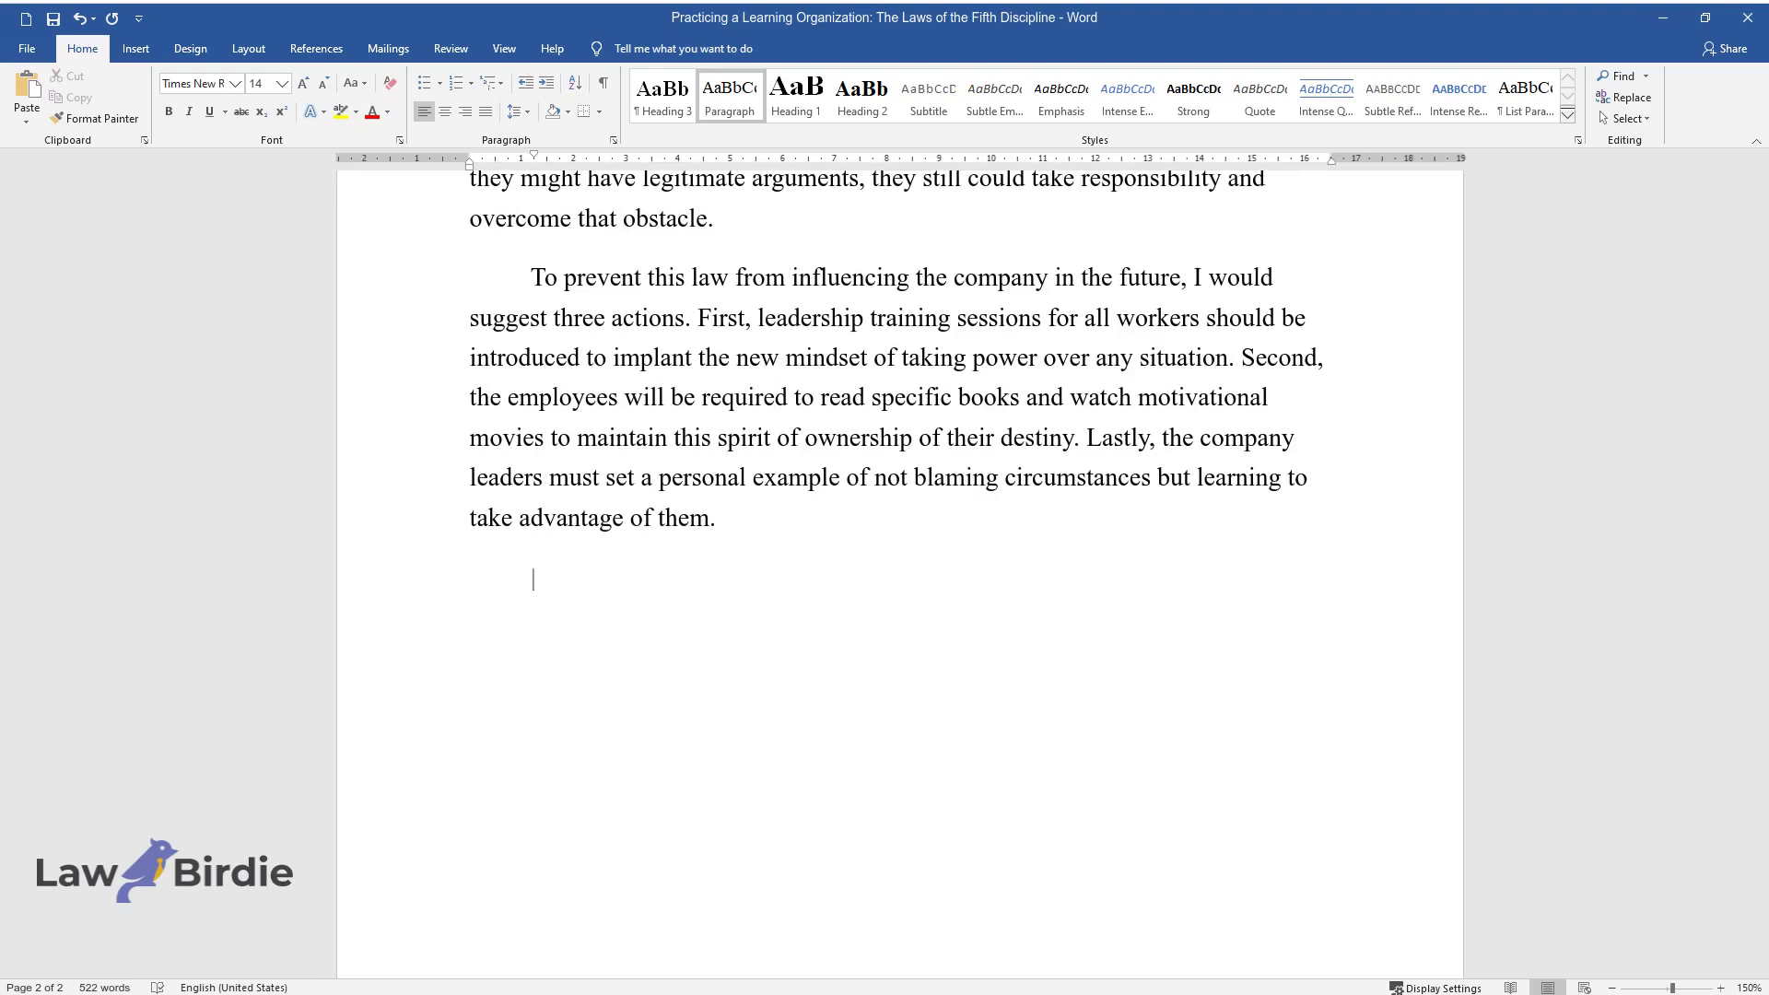
Step: Write the conclusion starting 'In summary, the organization is a giant organism…' recapping Senge's eleven laws
text(In summary, the orga)
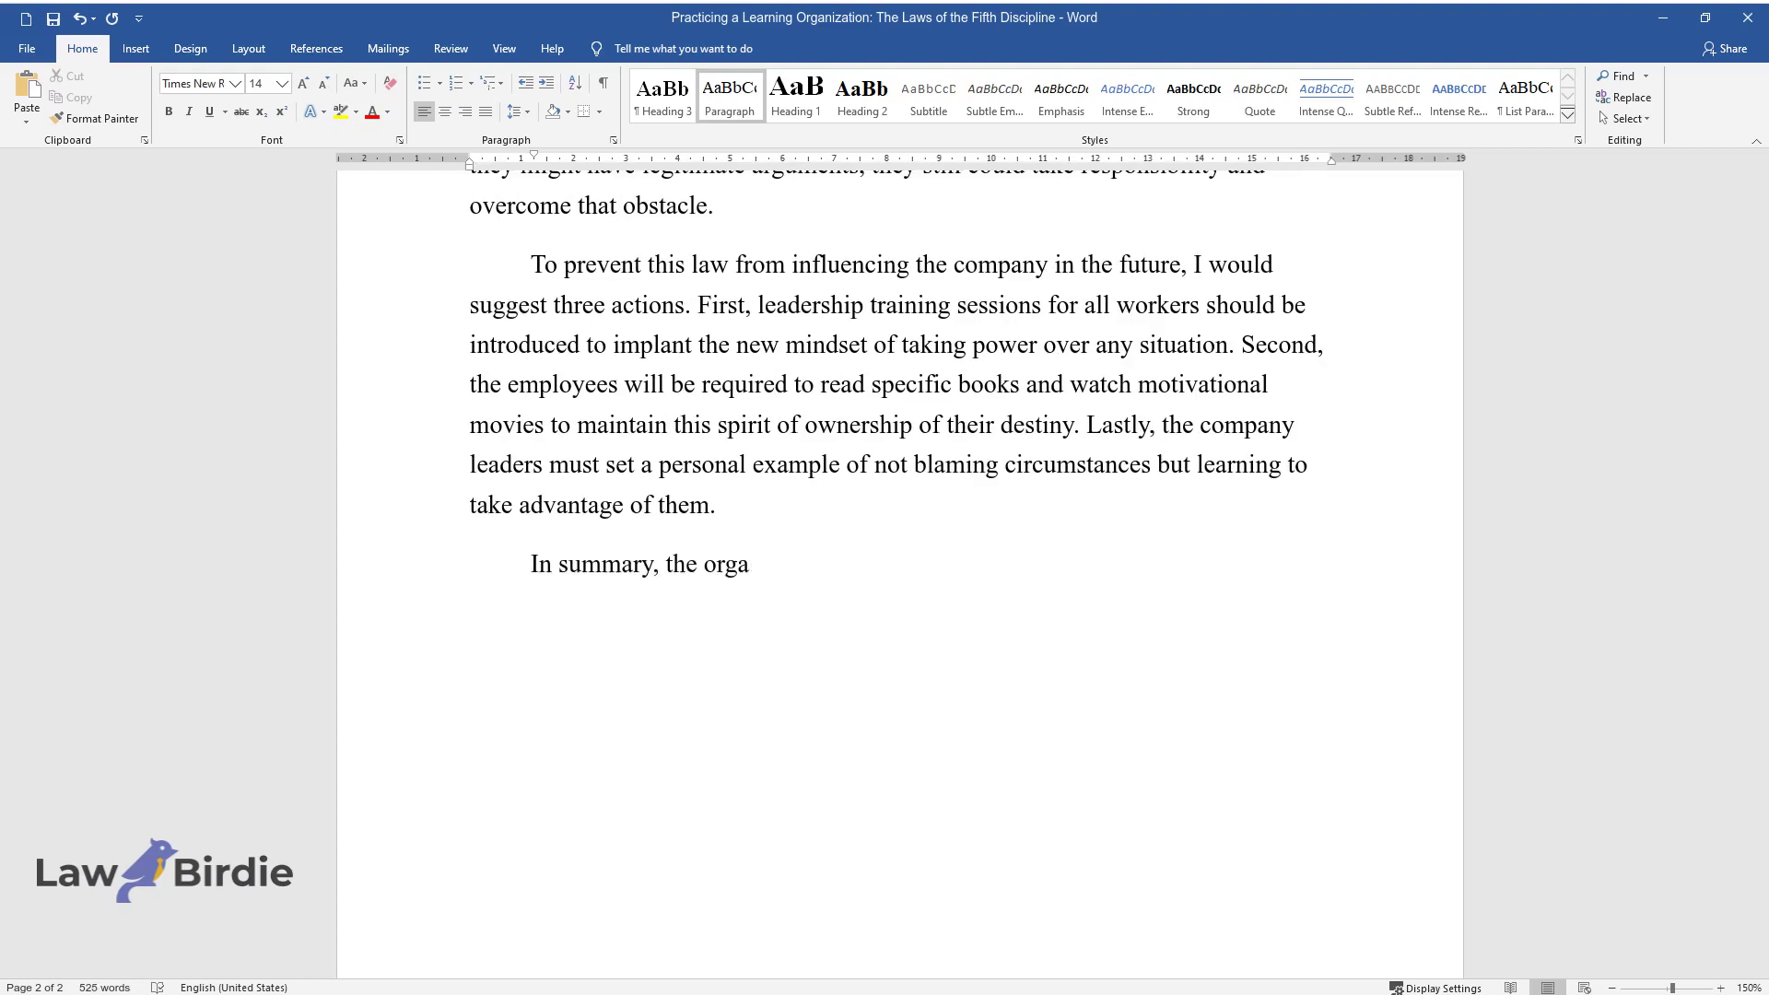
text(nization is a giant organism that e)
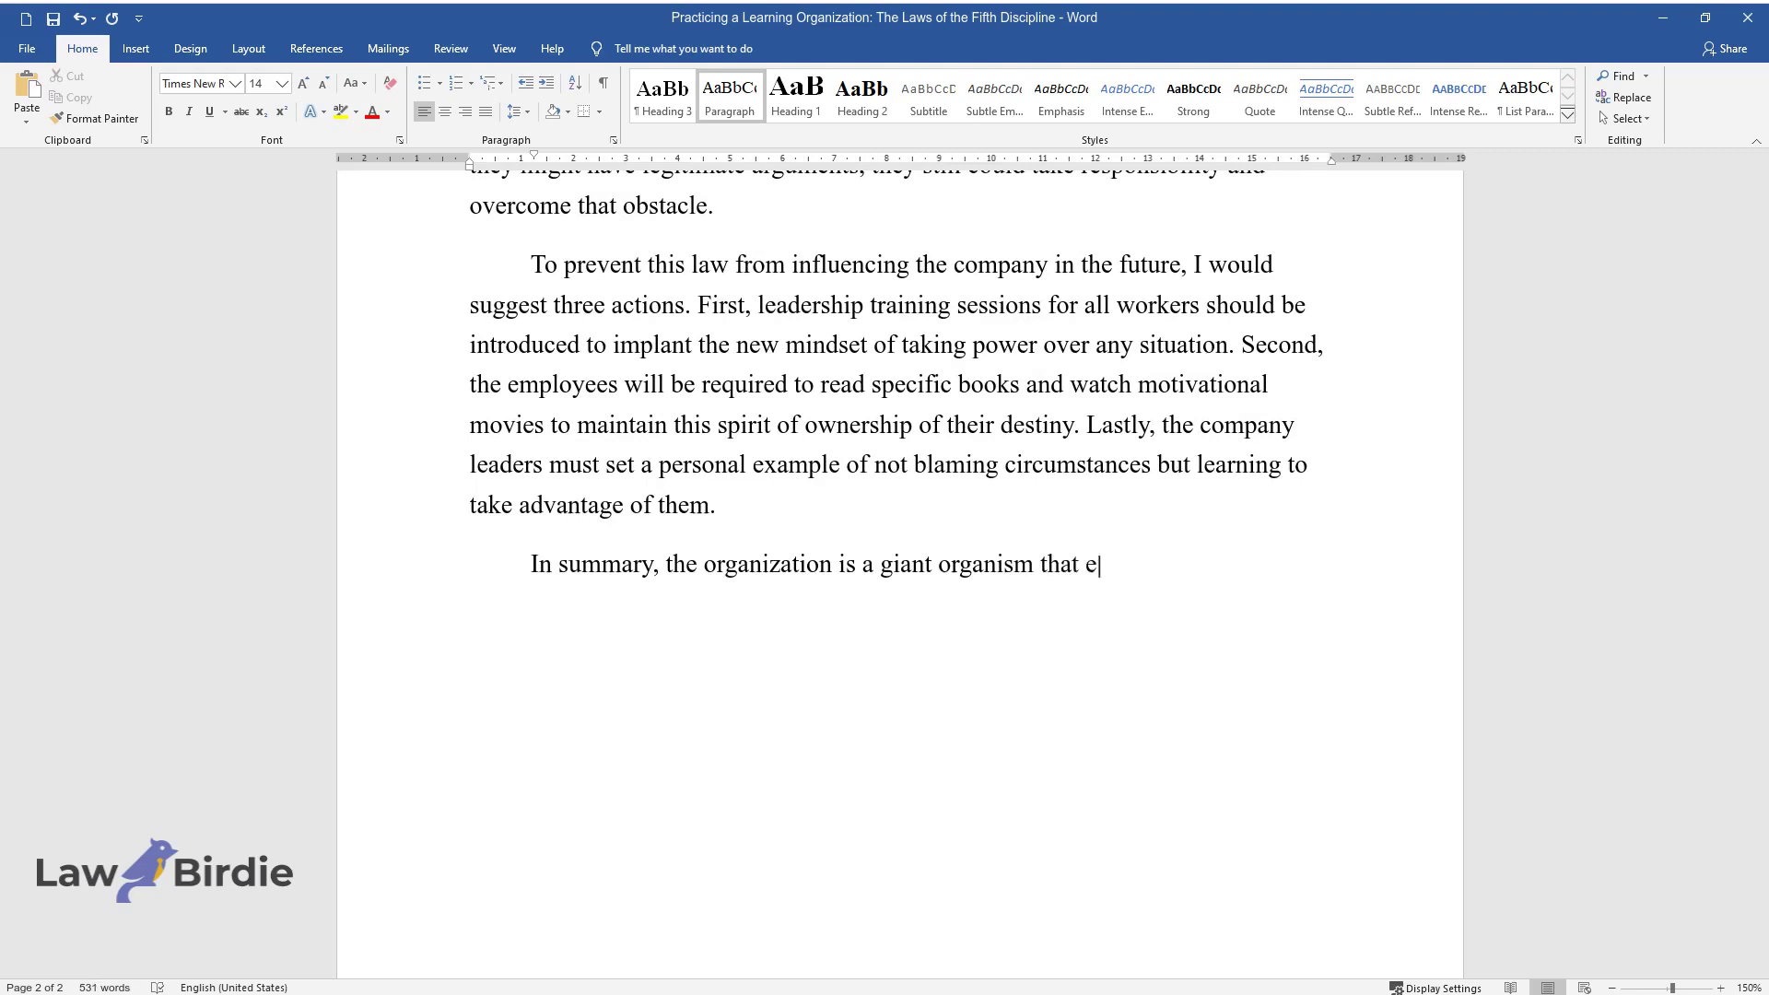
text(xists due to different forces, po)
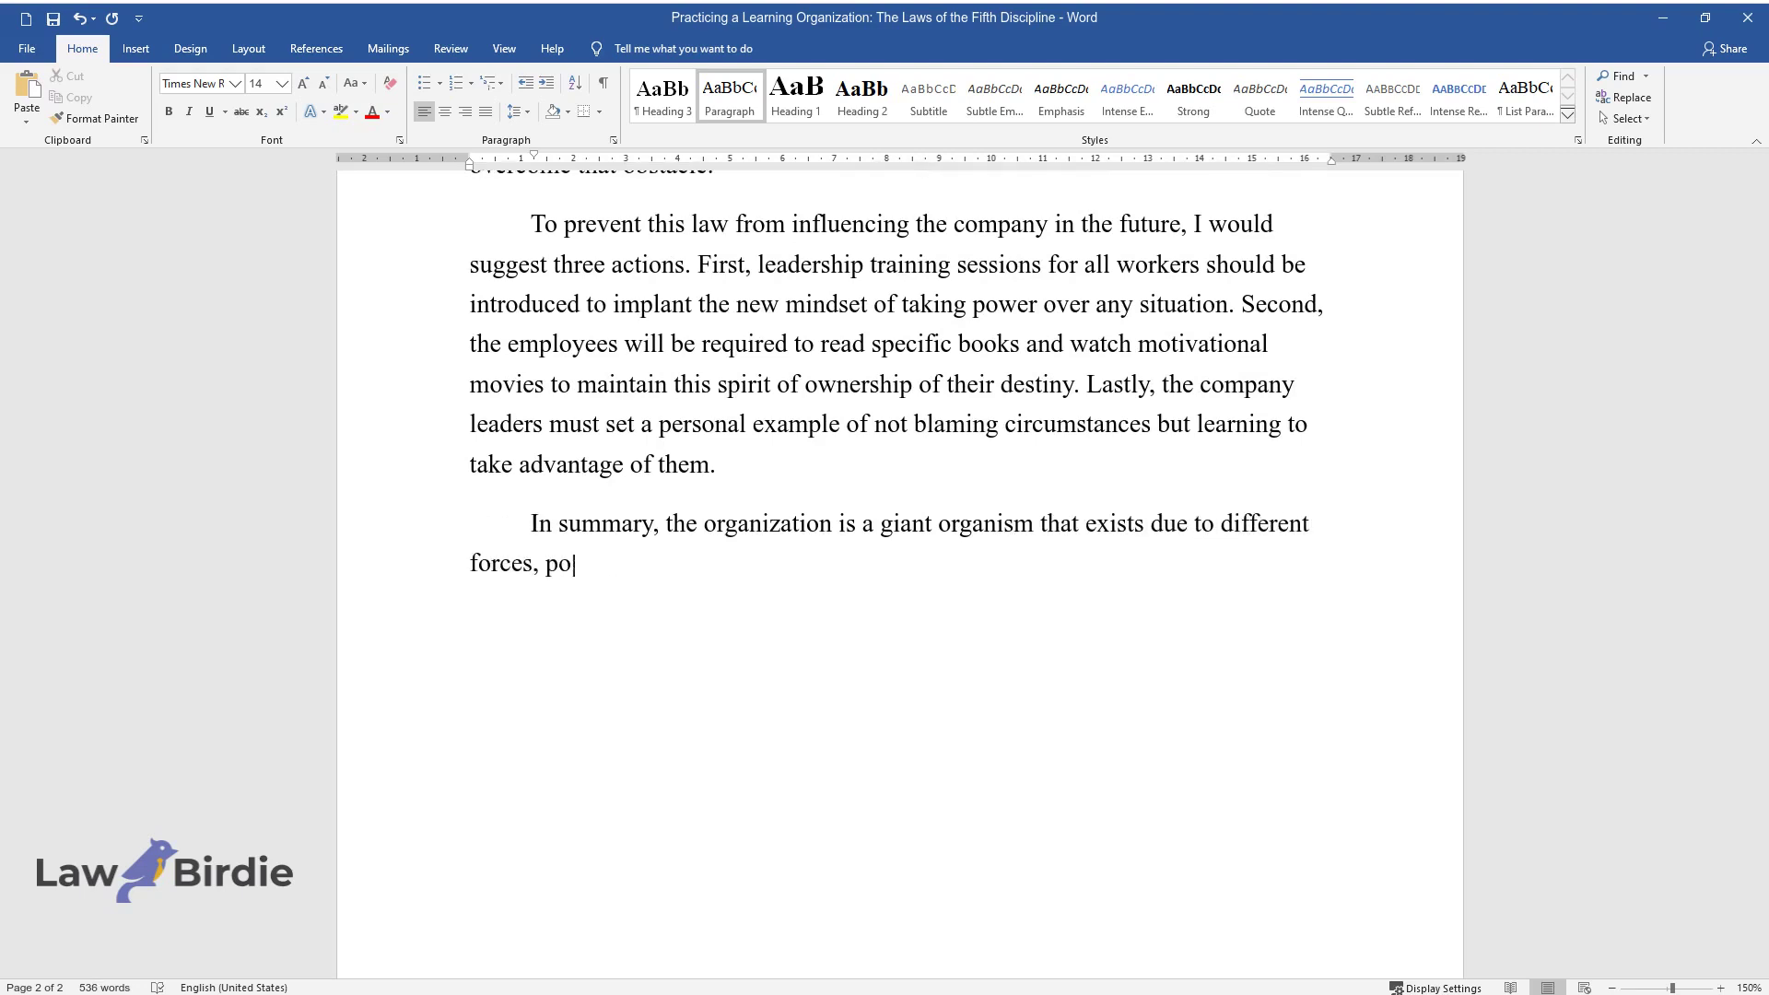
text(sitive and negative, influencing eac)
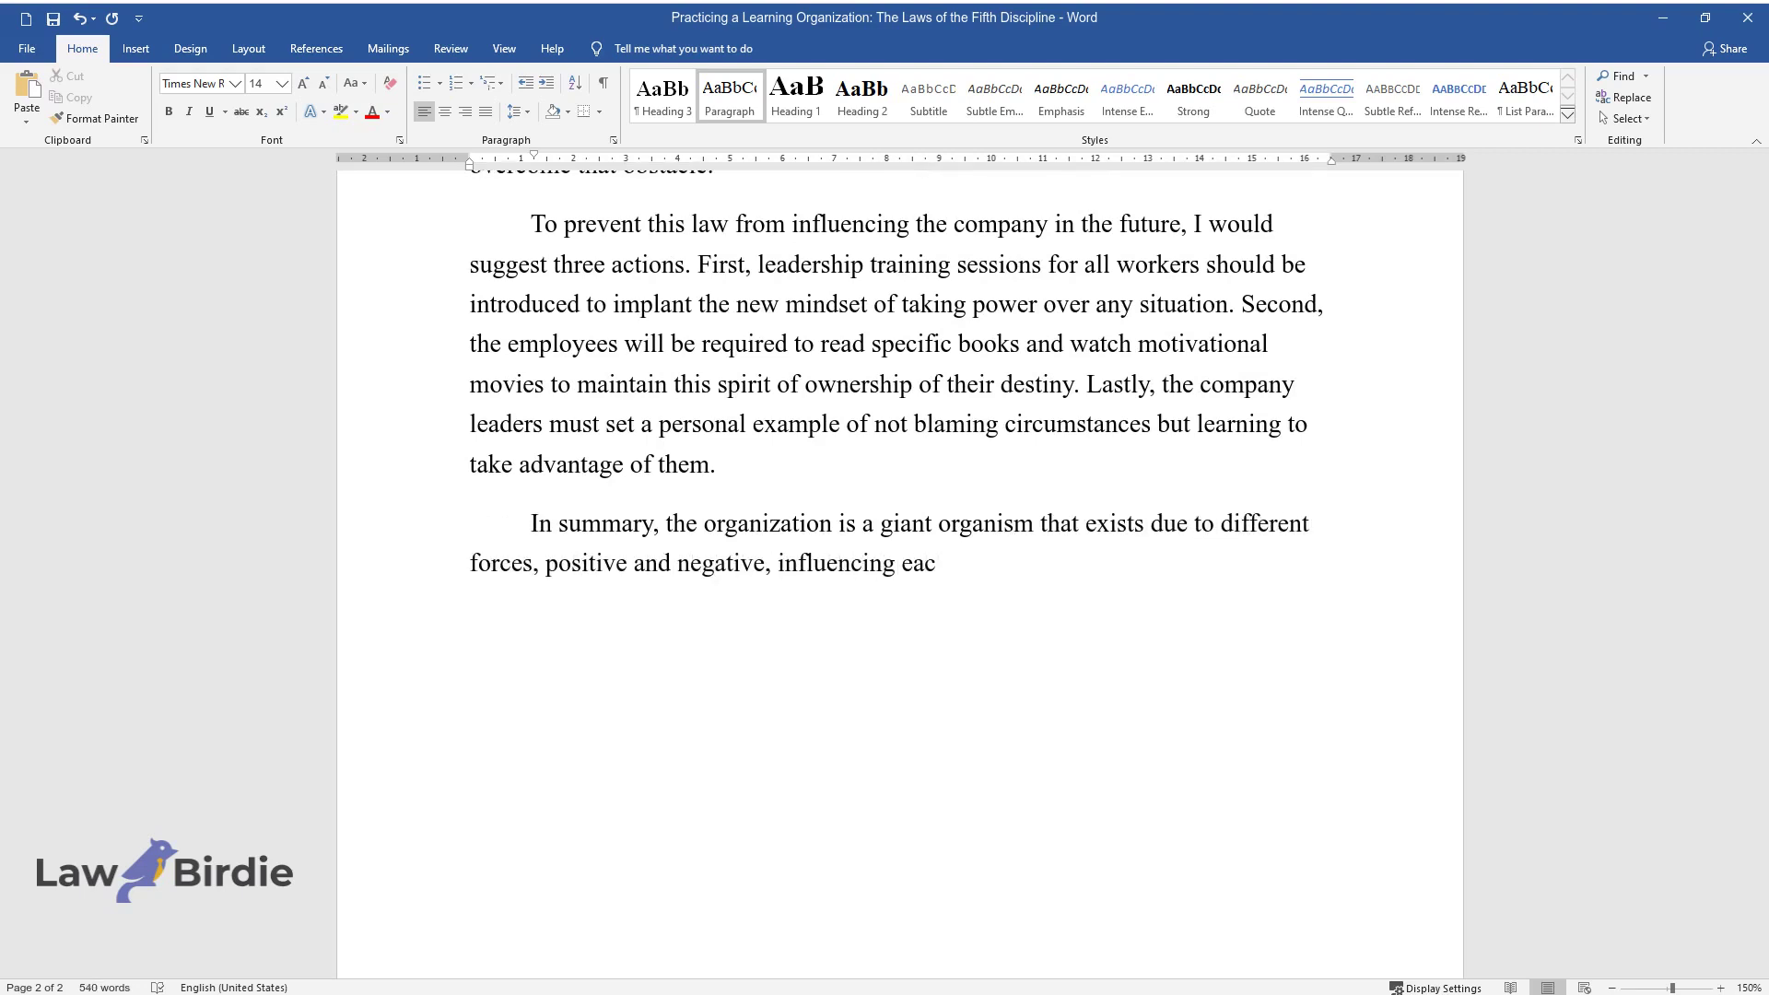
text(h other. Eleven laws described in )
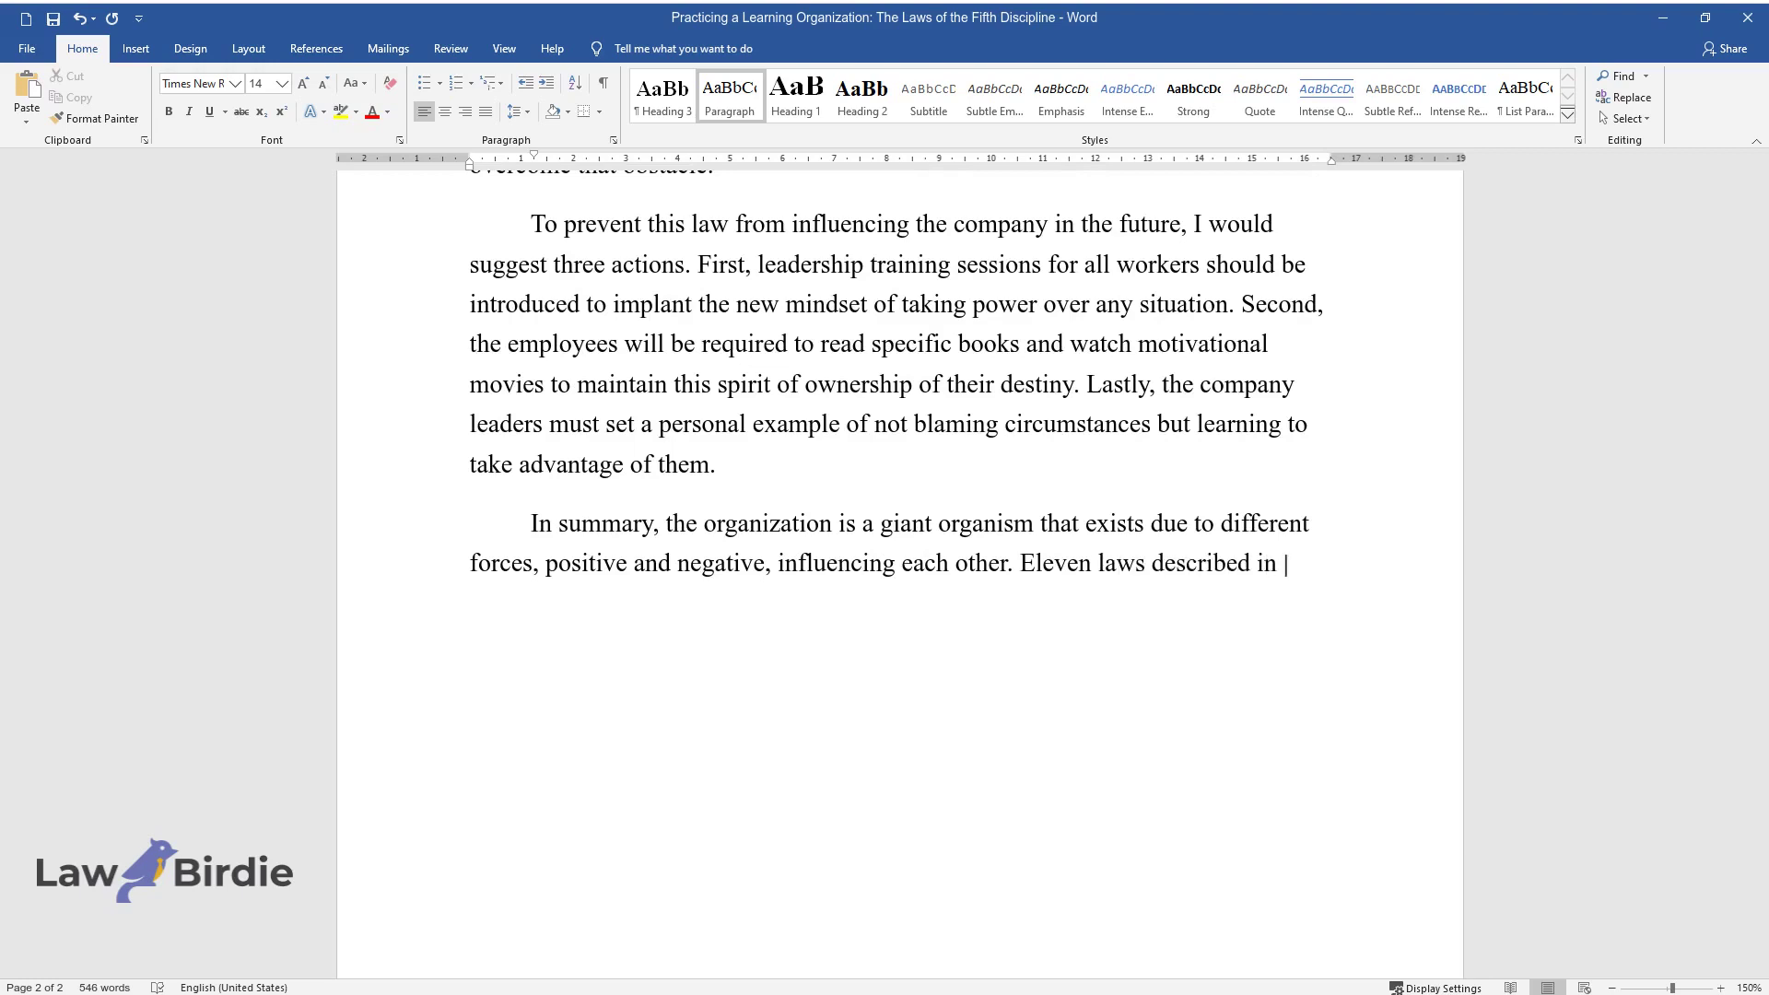
text(Senge's textbook accurately descri)
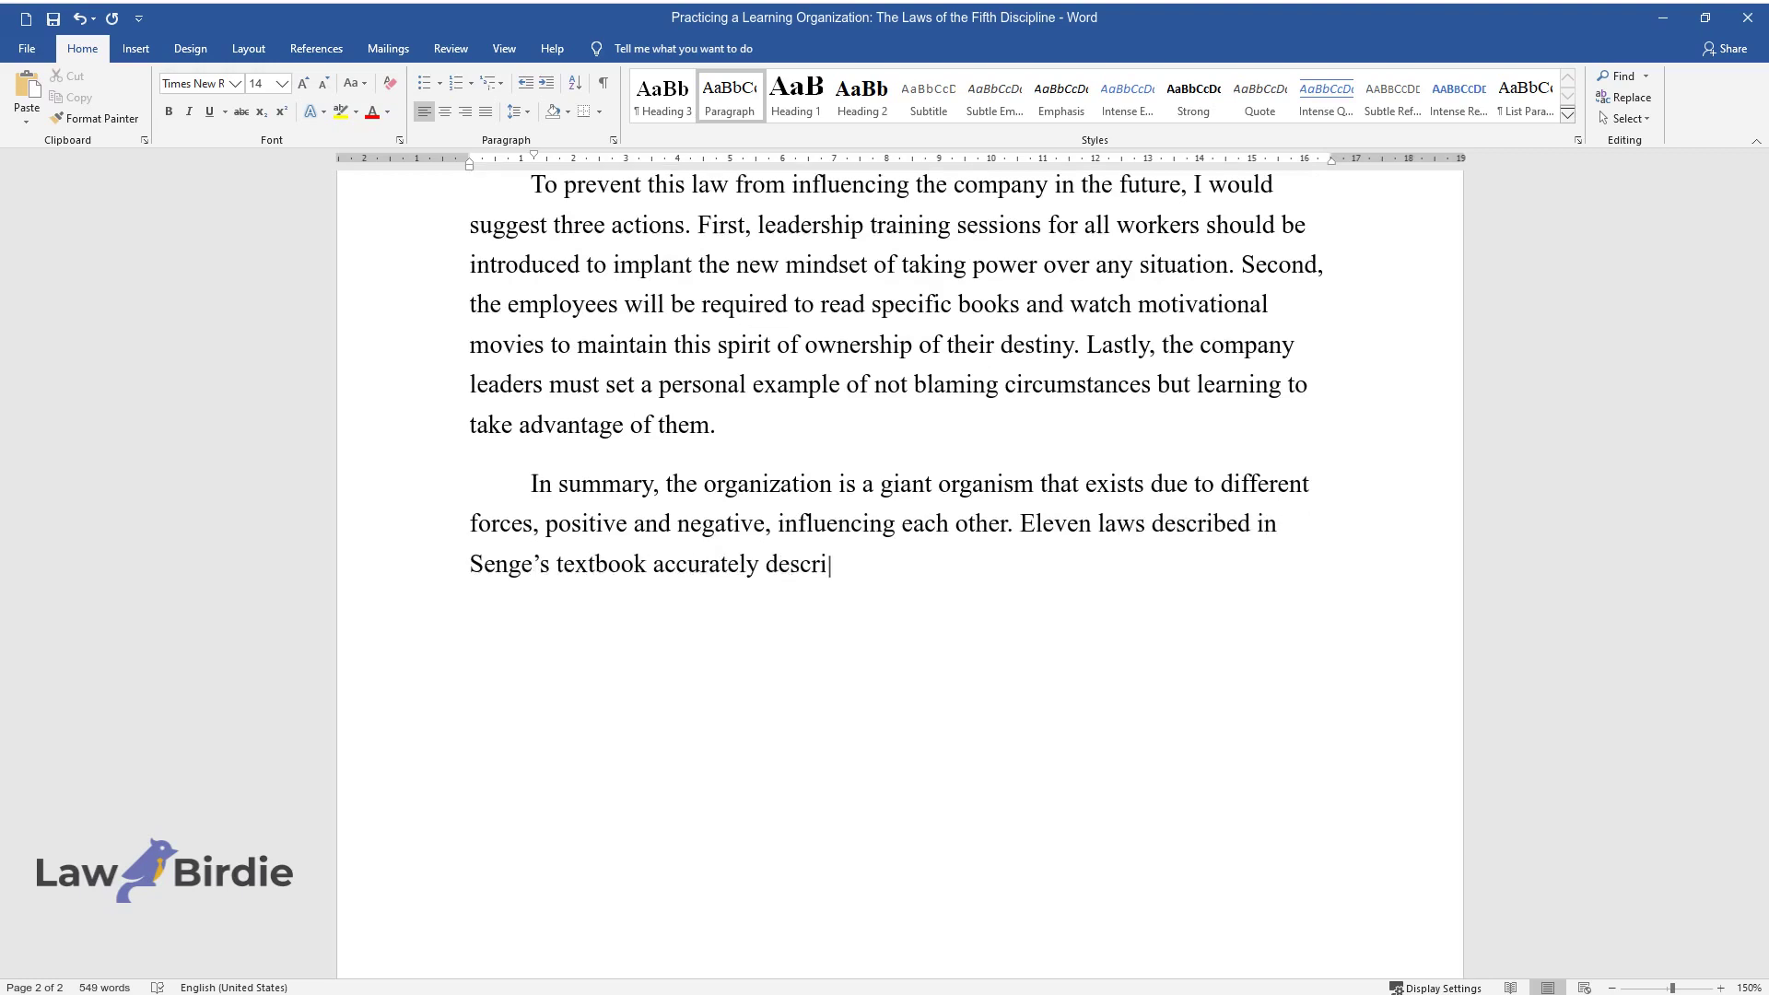
text(be the situations that frequently h)
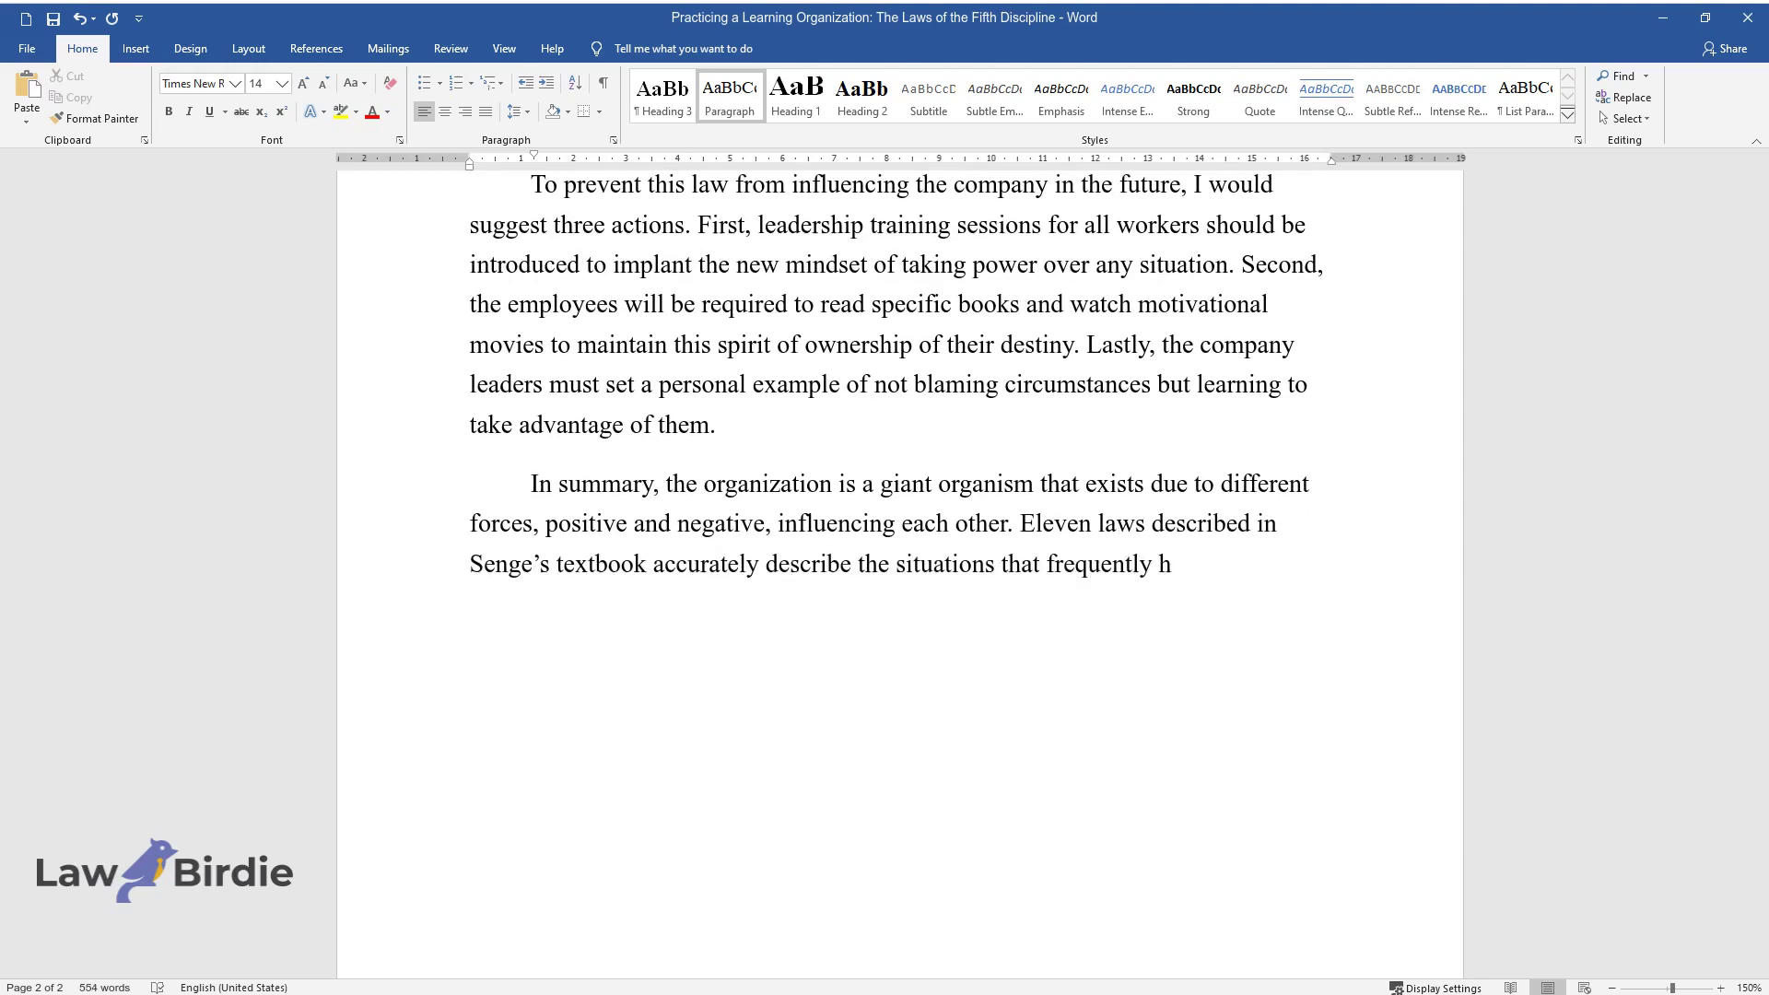
text(appen in companies. The two points from this chapter)
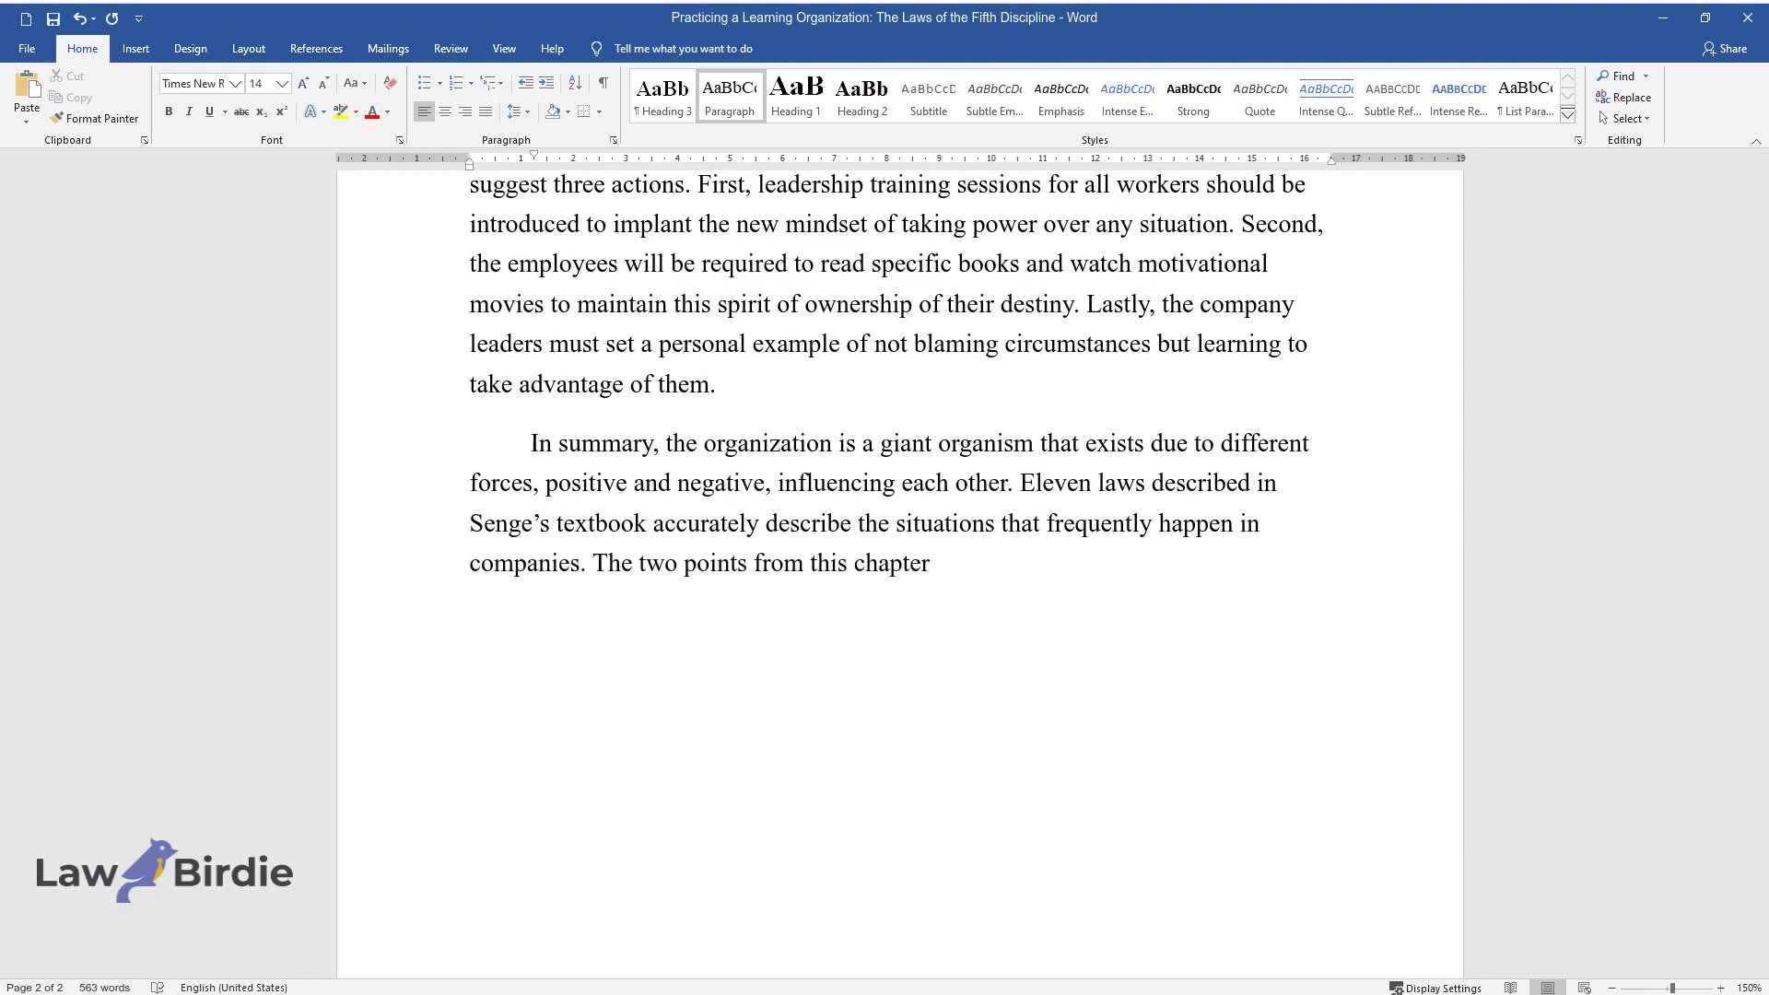
text( that I focused on were, first and)
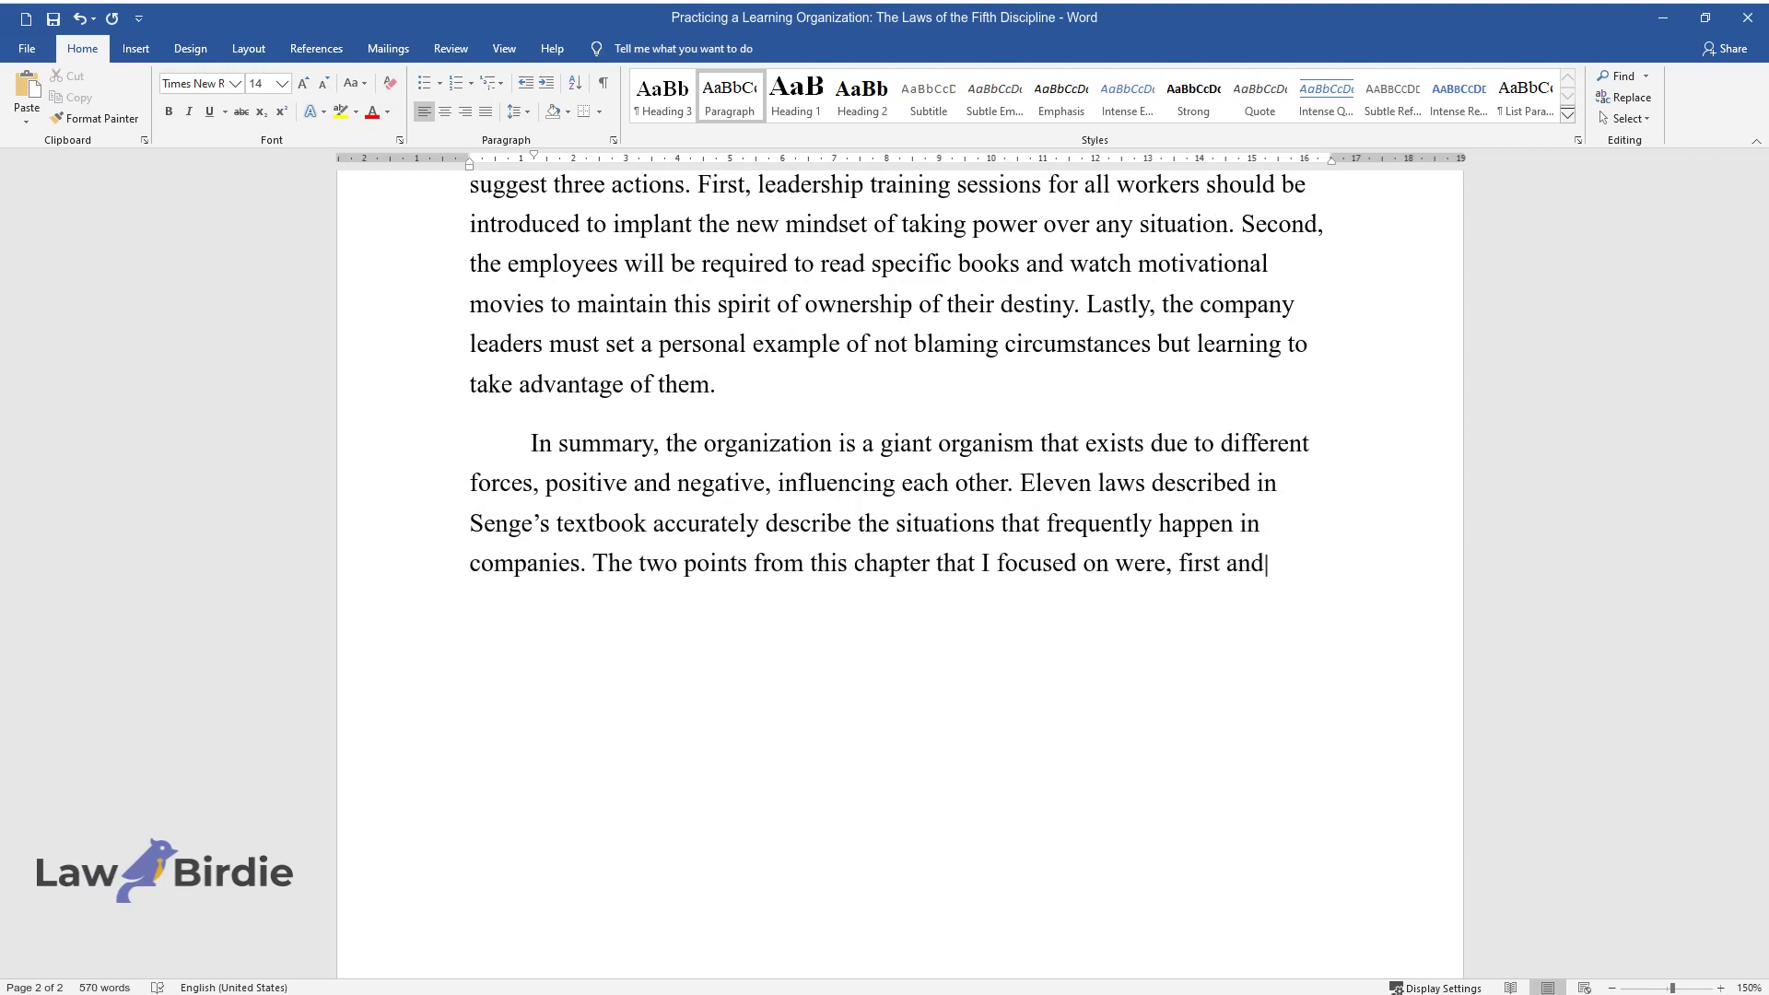
text( last, the dependence of present ou)
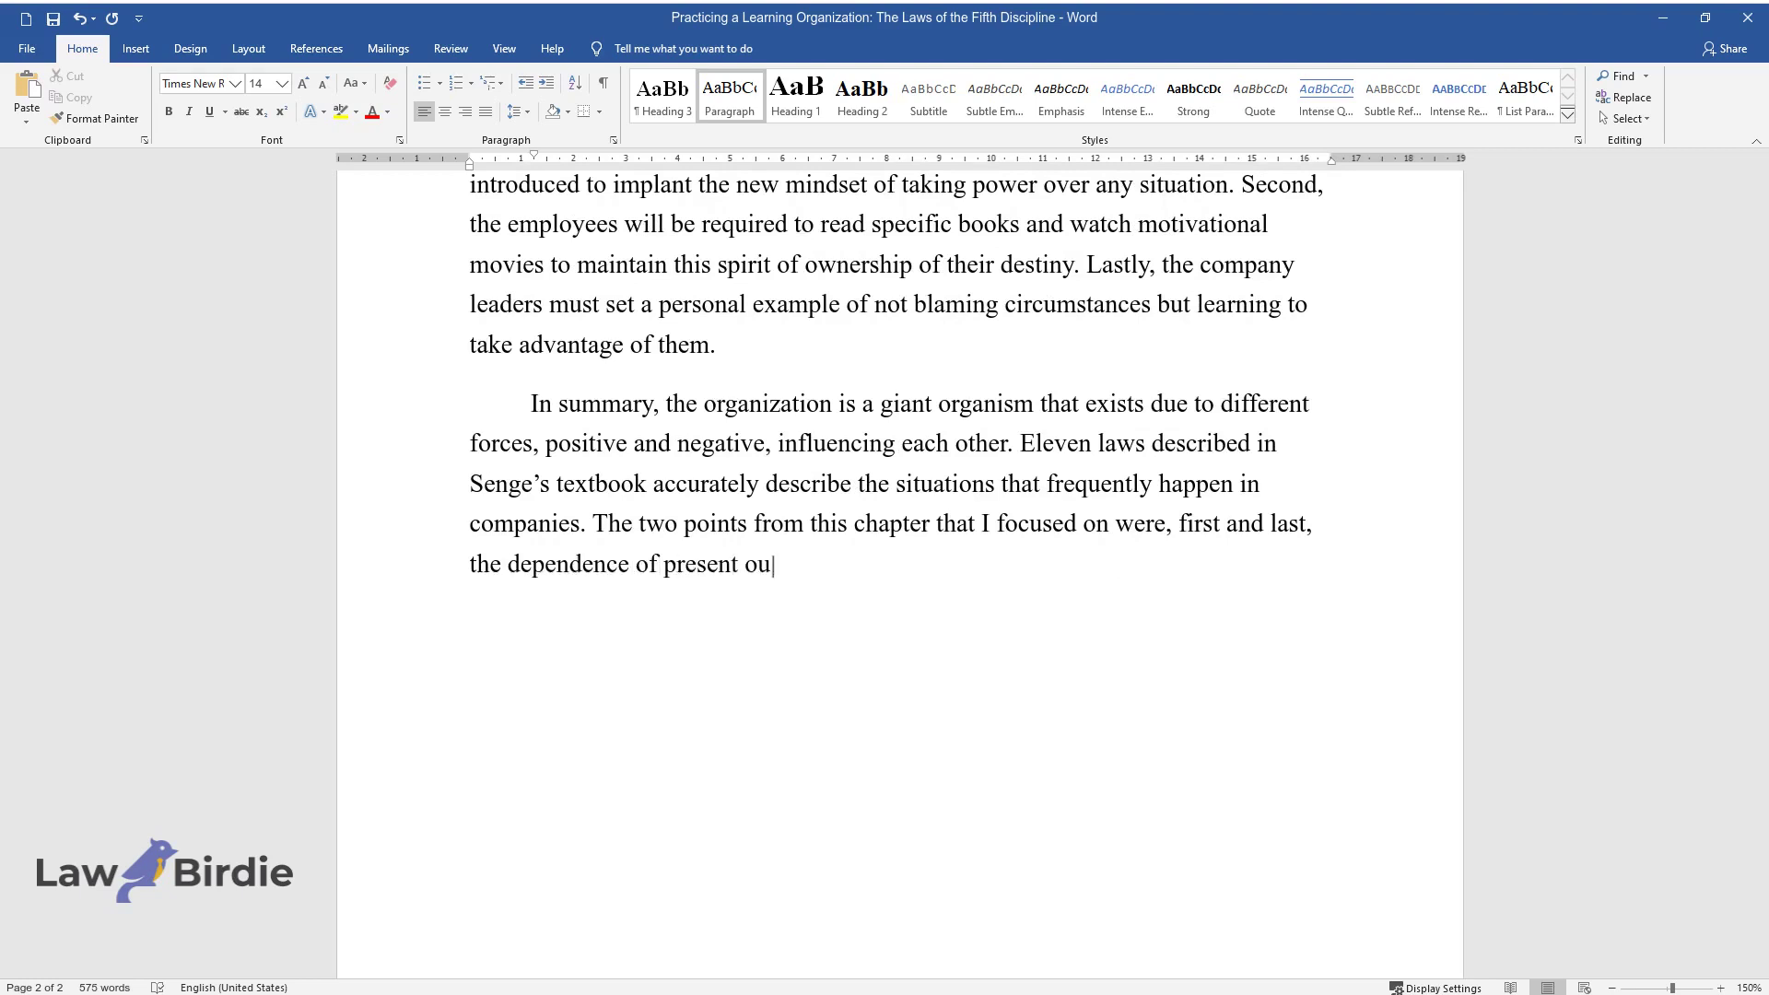
text(tcomes on past decisions and takin)
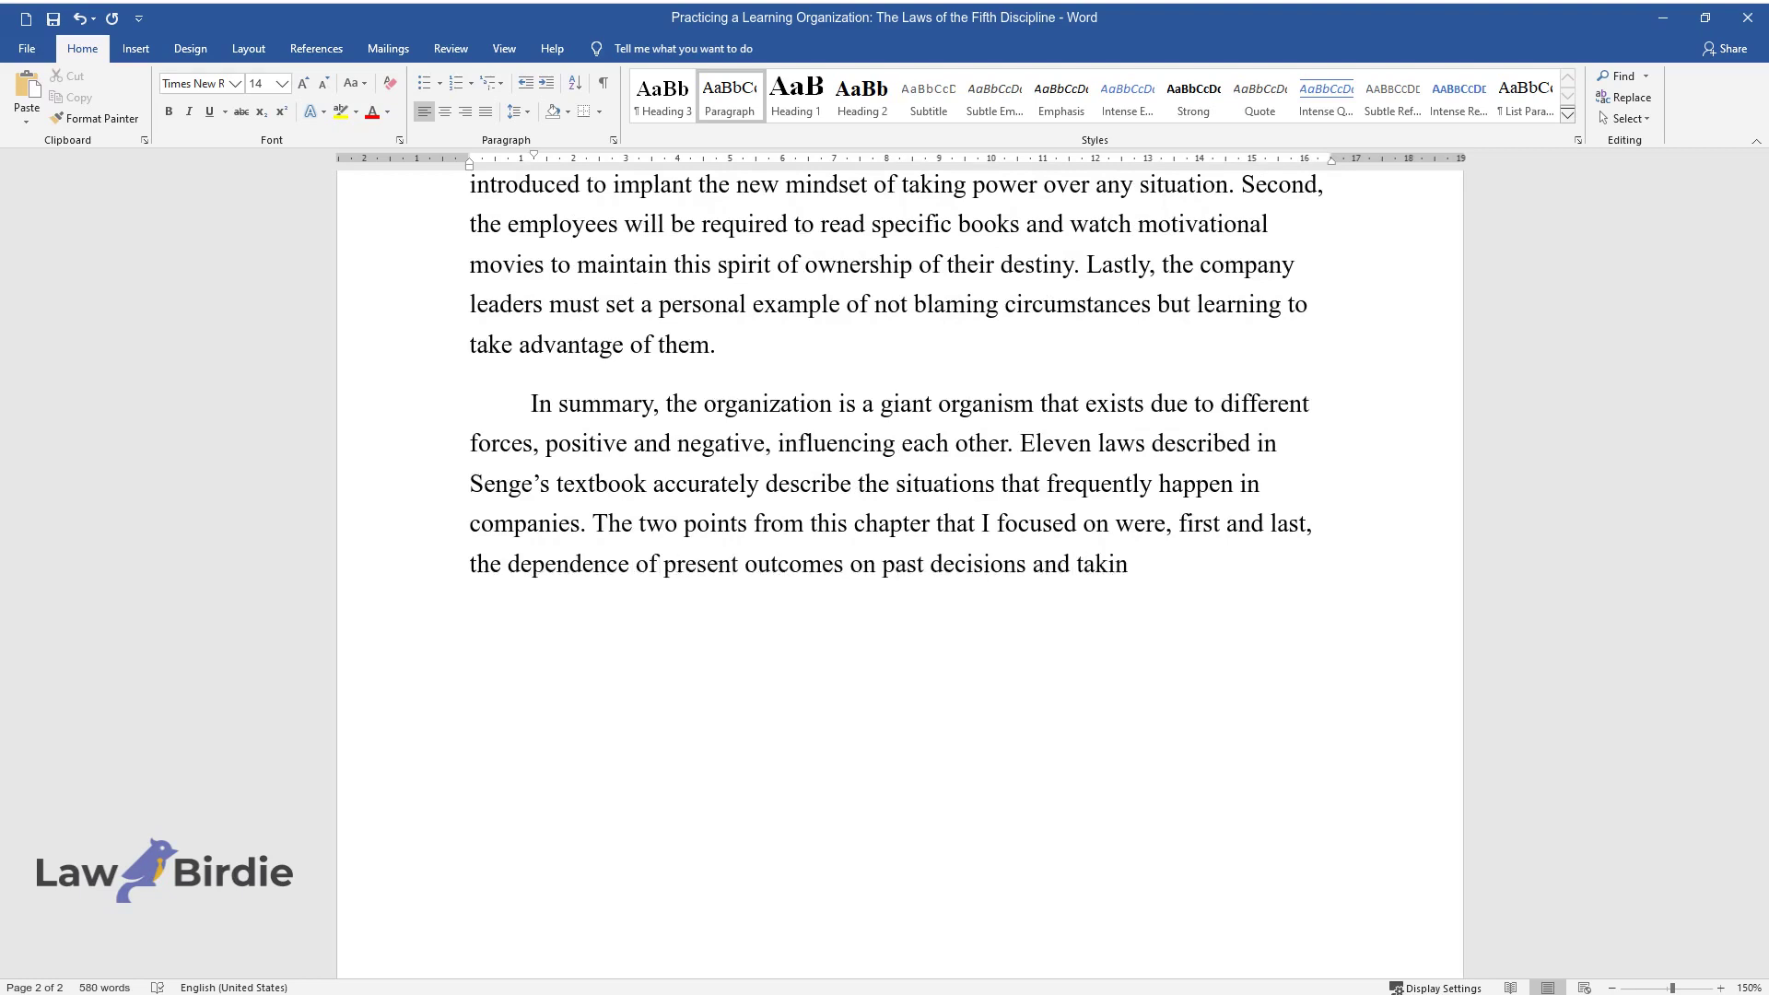
text(g responsibility instead of blaming)
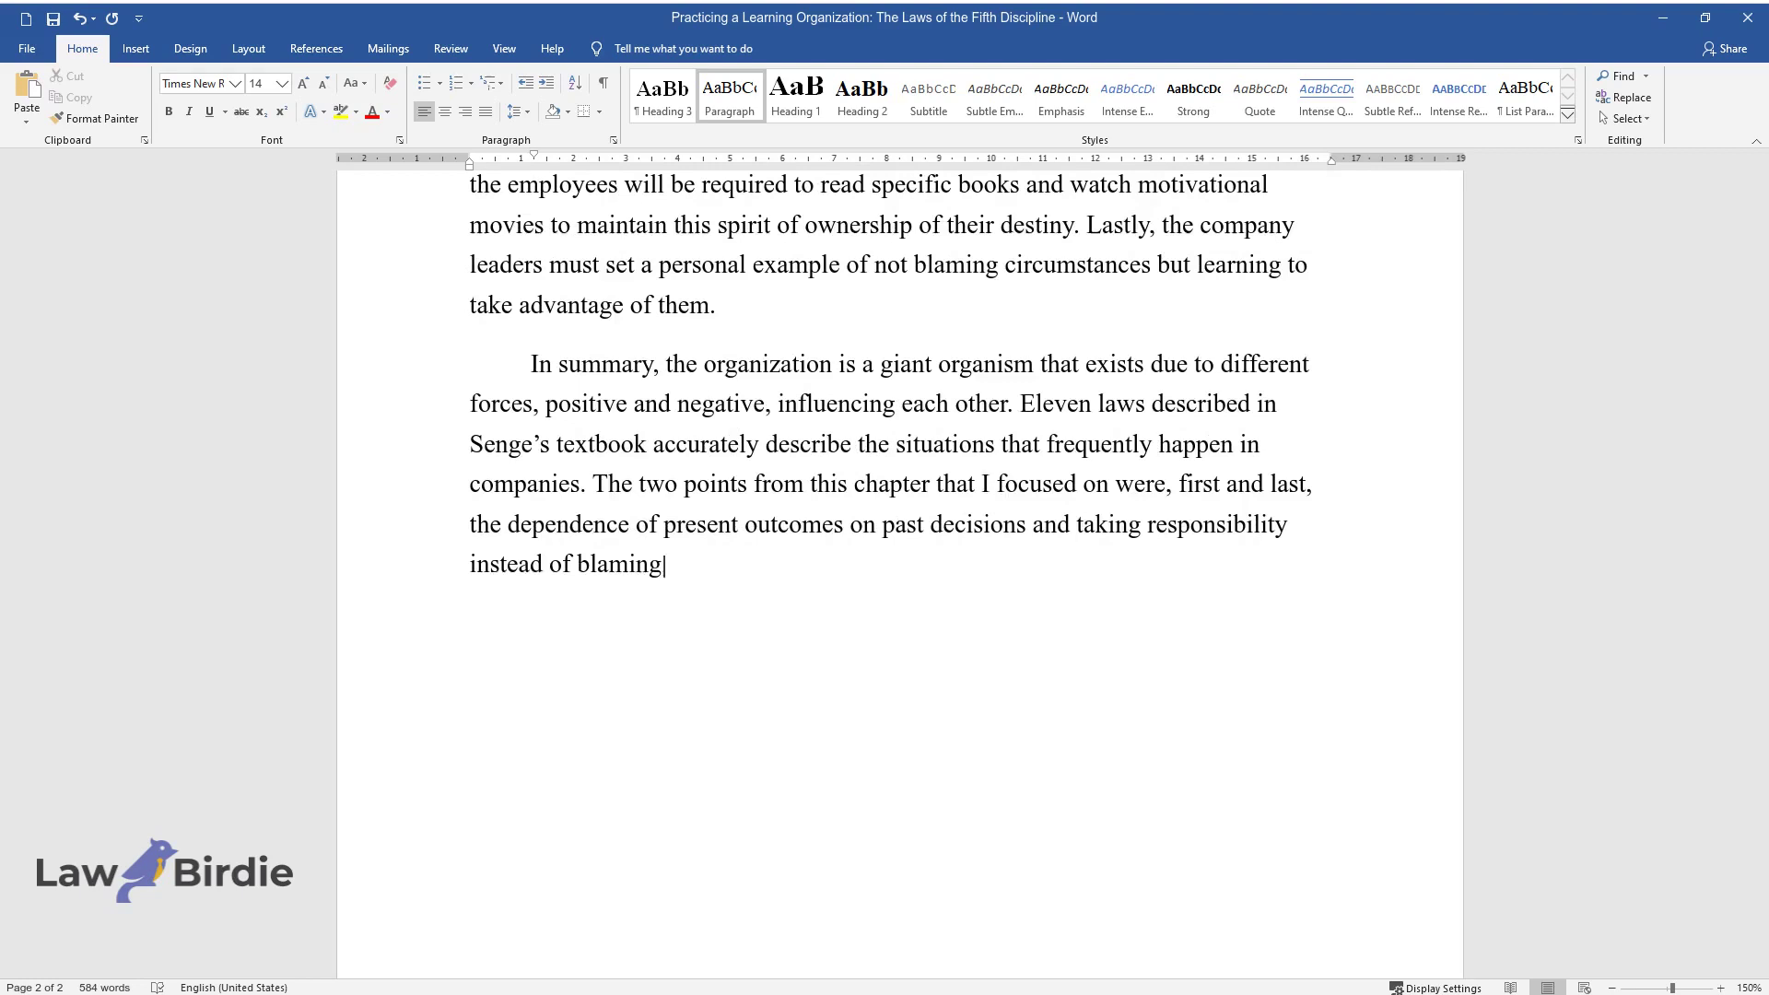
text(, respectively. Overall, the speci)
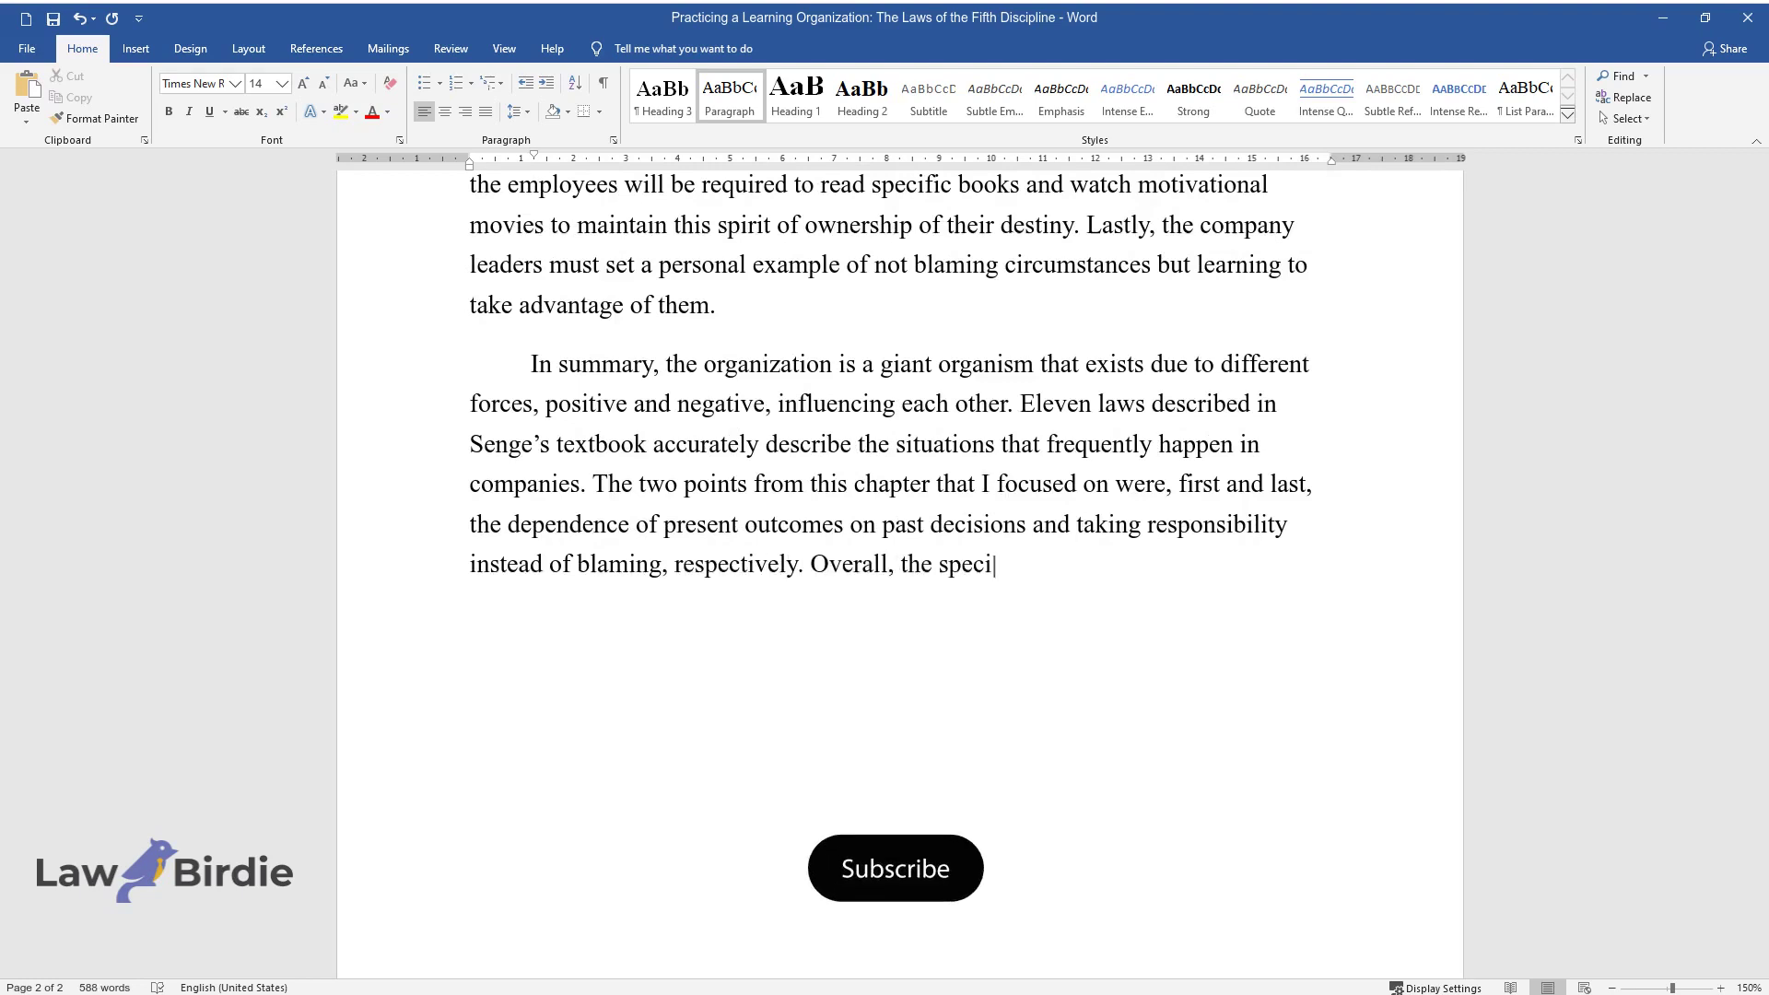
text(fic situations that I could observe helped me suggest action)
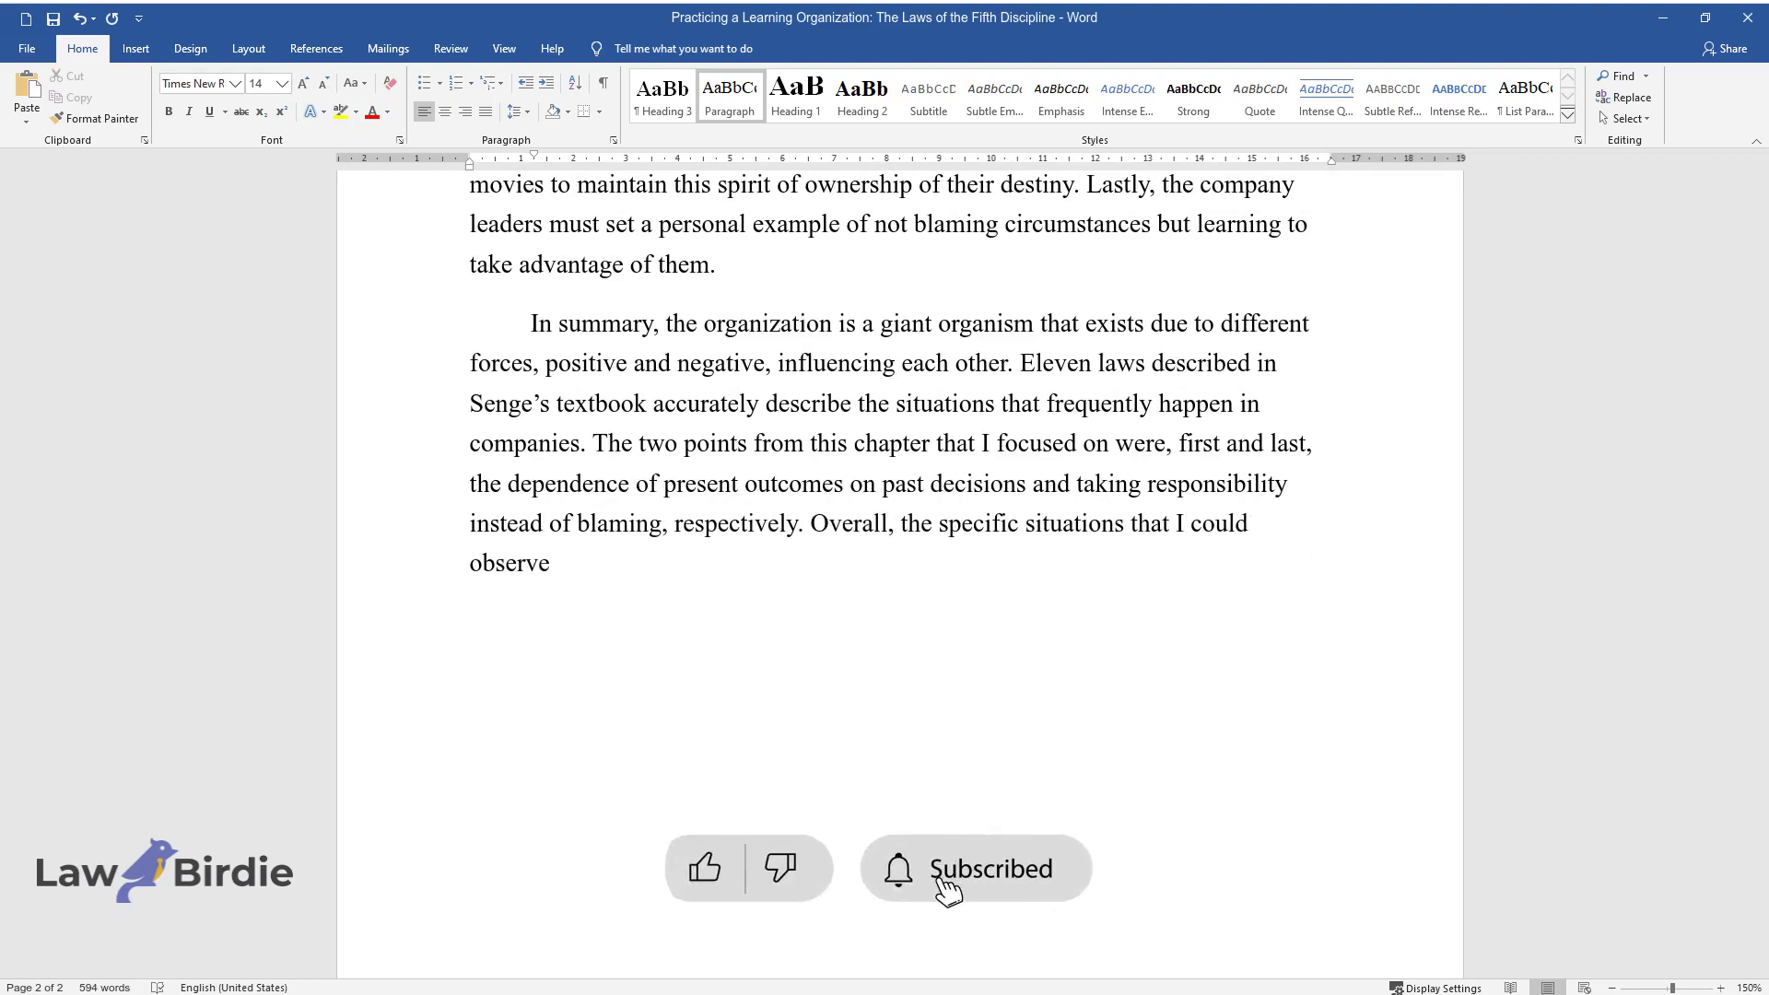
text(s that ma)
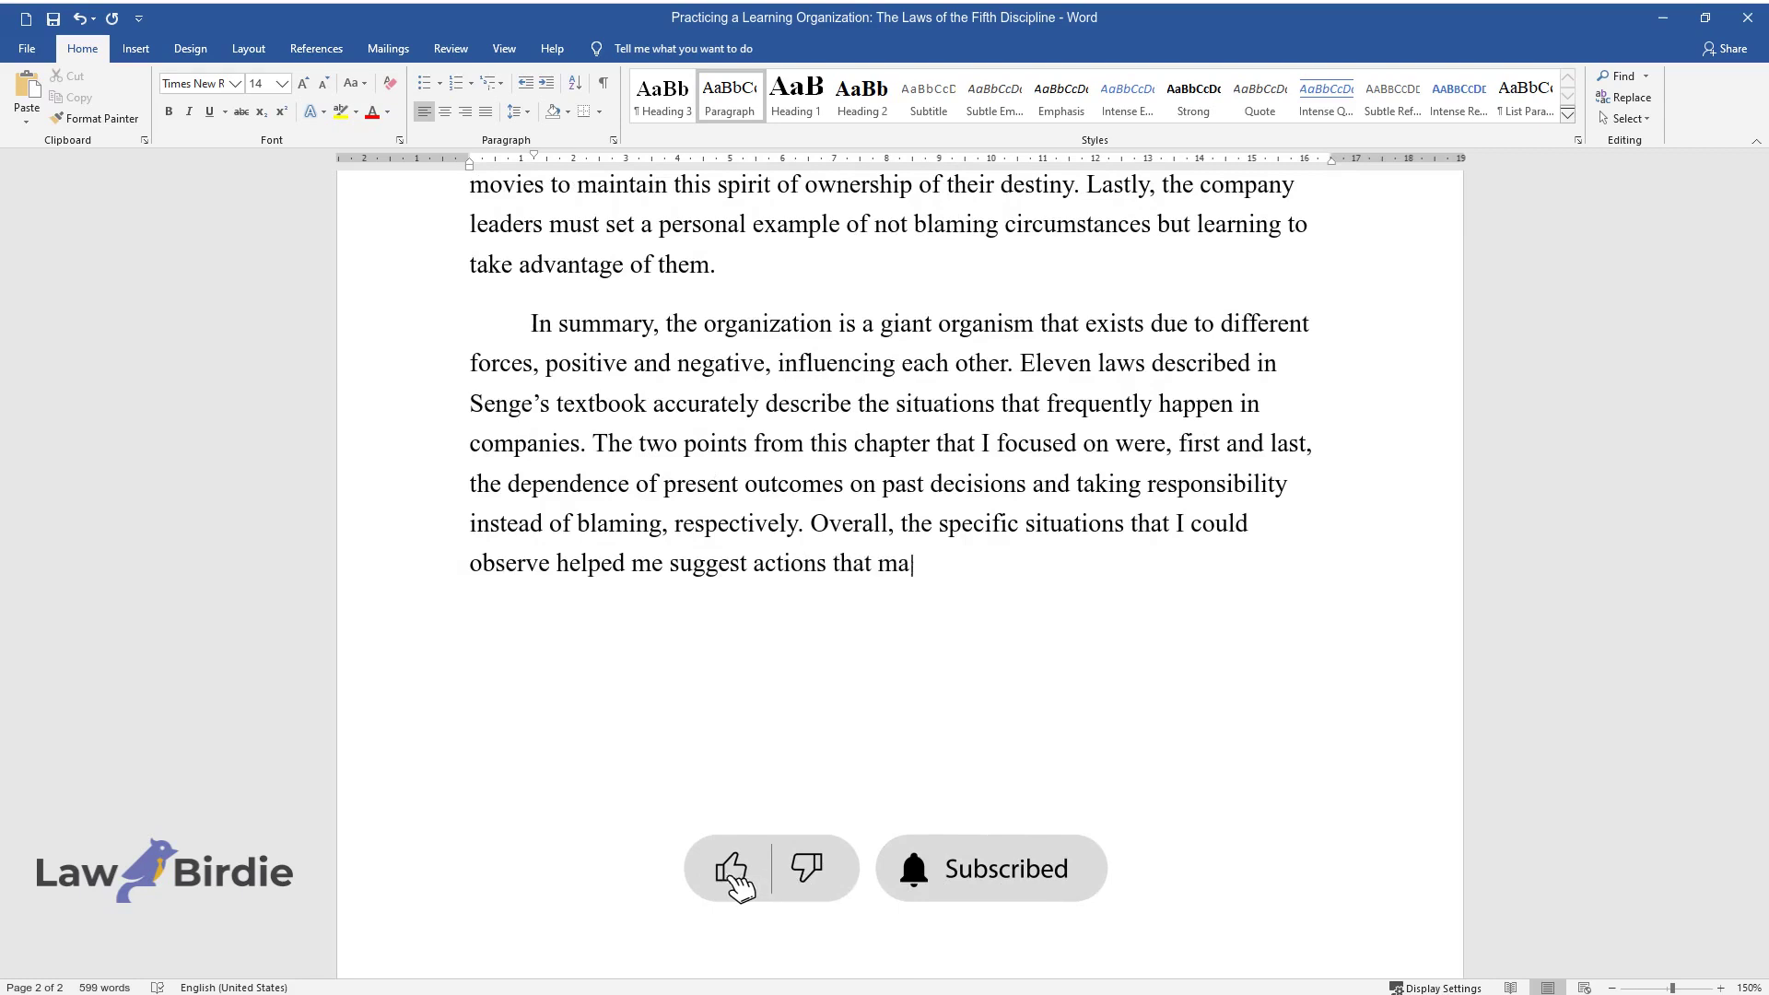
text(y be taken to prevent these laws fr)
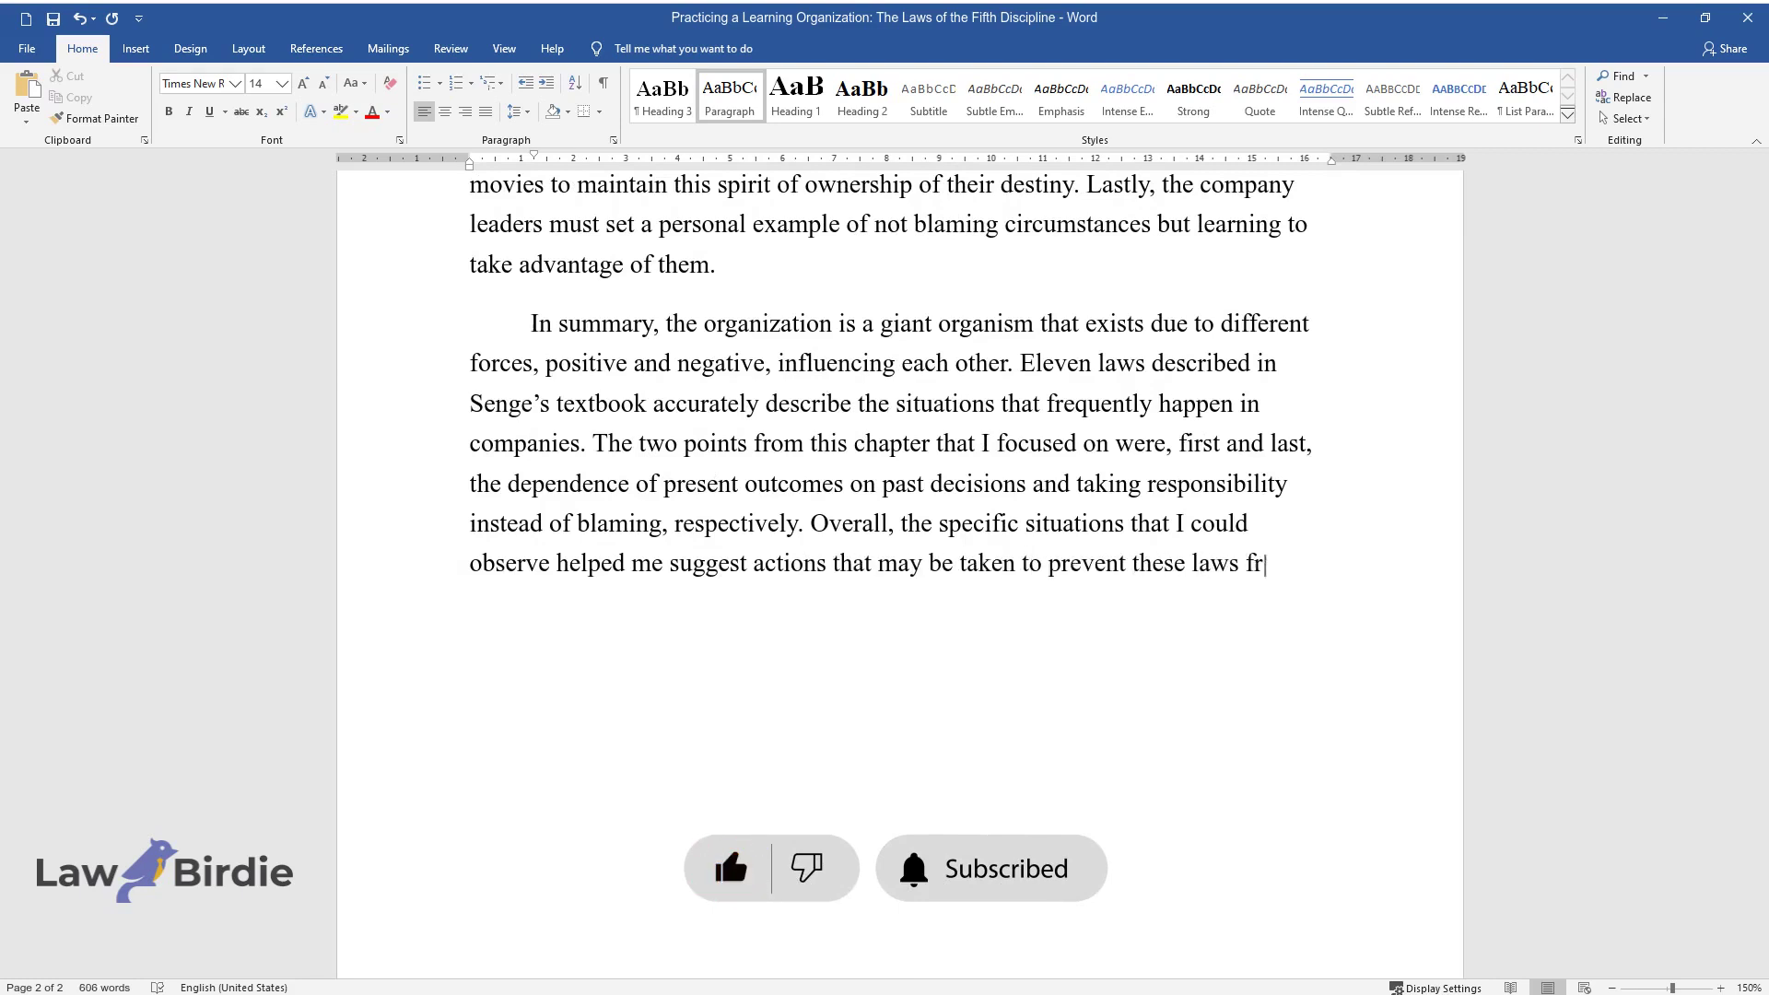
text(om influencing this organization.)
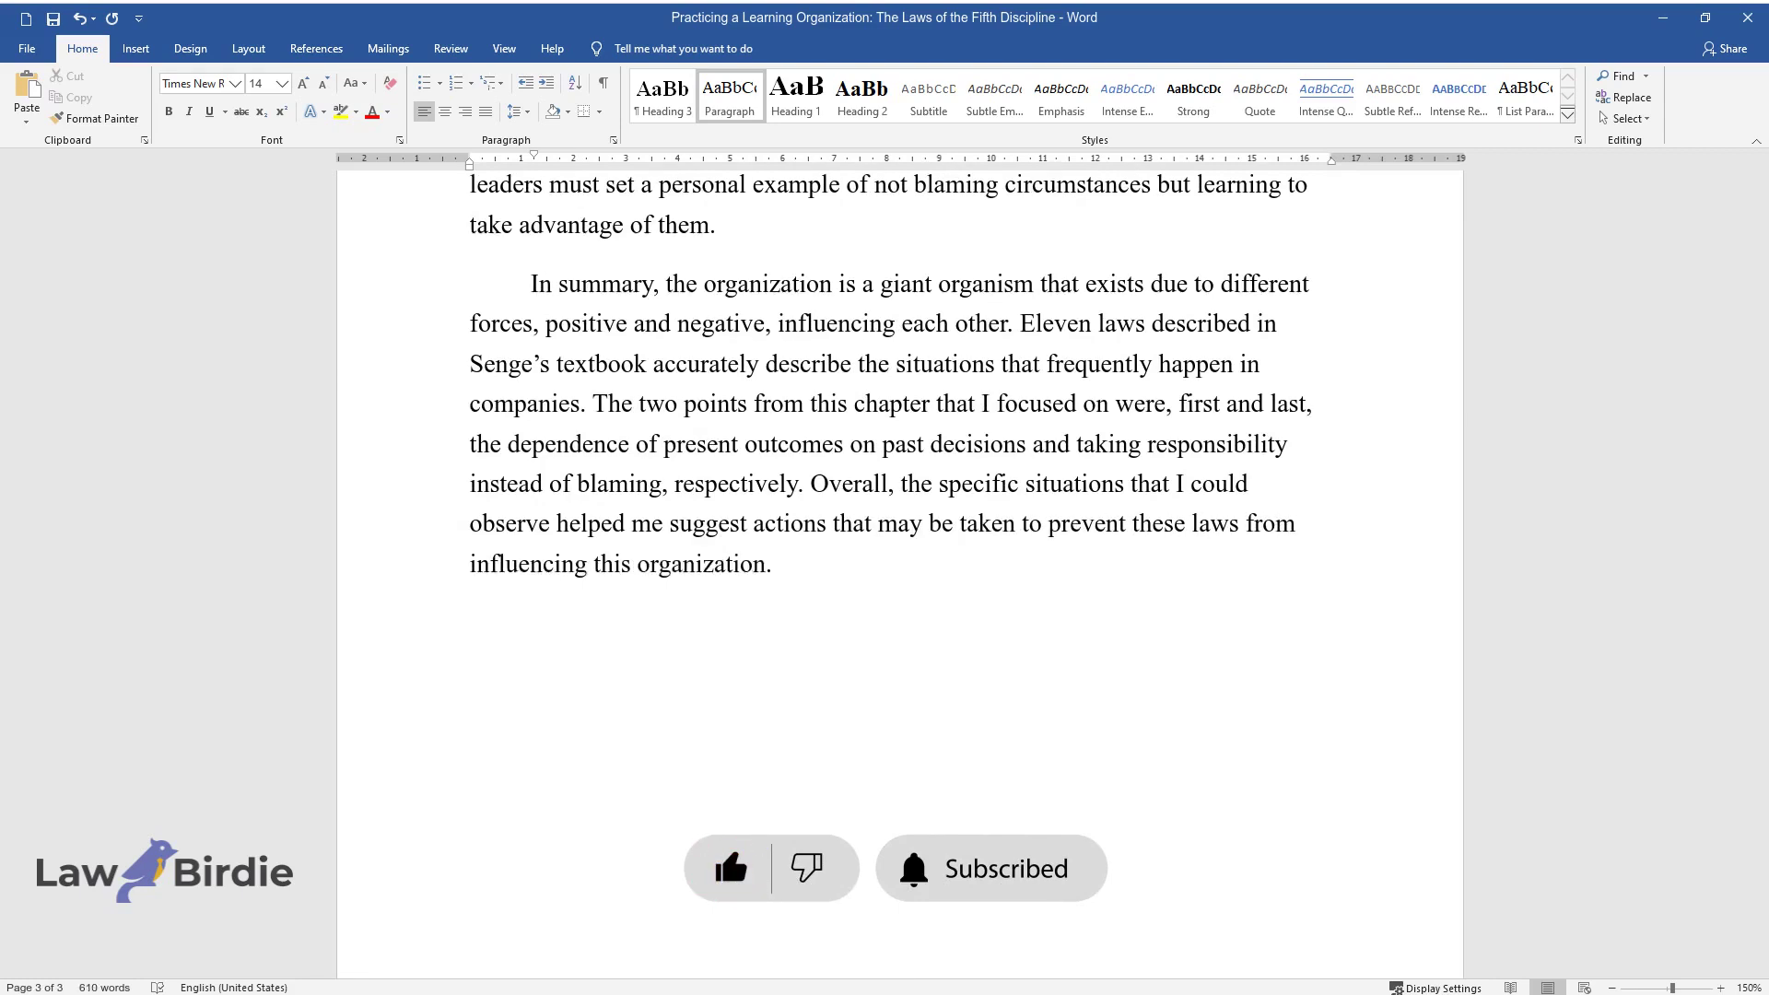